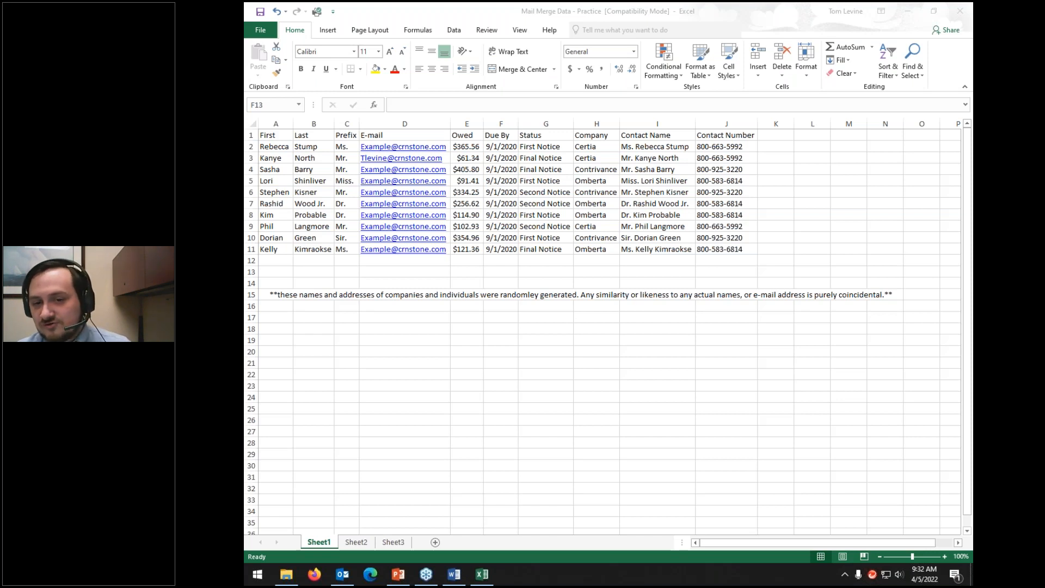
- Compare the Contact Name column with the separate First, Last and Prefix columns in the recipient data
{"action": "left_click", "coordinate": [800, 271]}
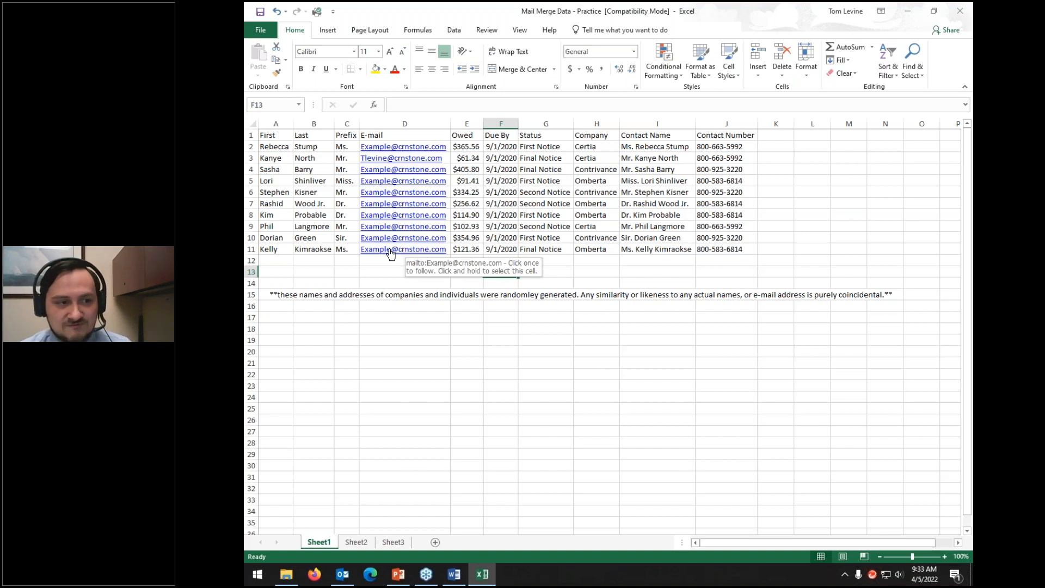
{"action": "left_click", "coordinate": [666, 148]}
{"action": "left_click_drag", "start_coordinate": [665, 148], "coordinate": [650, 253]}
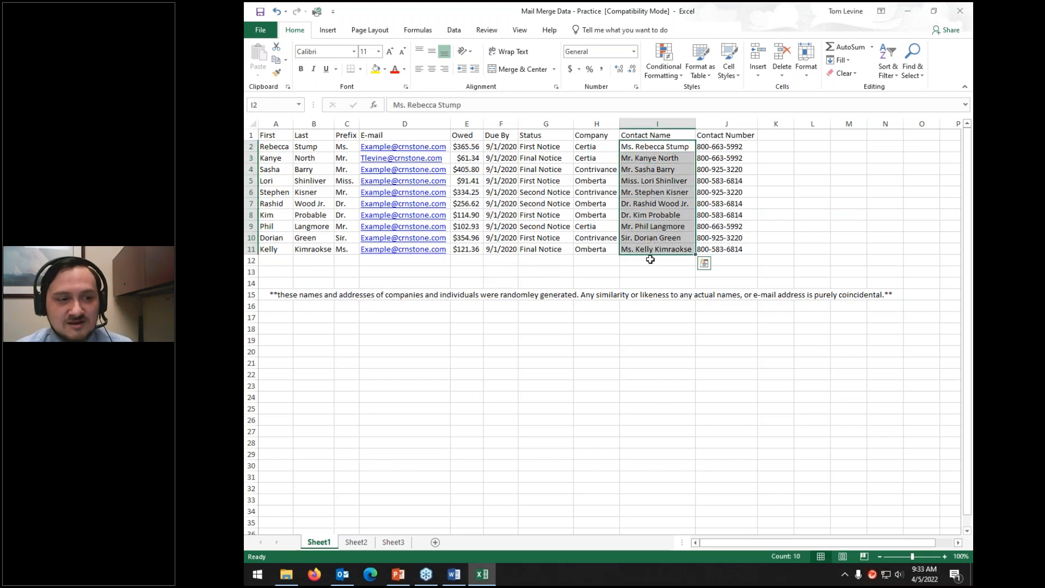
{"action": "left_click", "coordinate": [649, 259]}
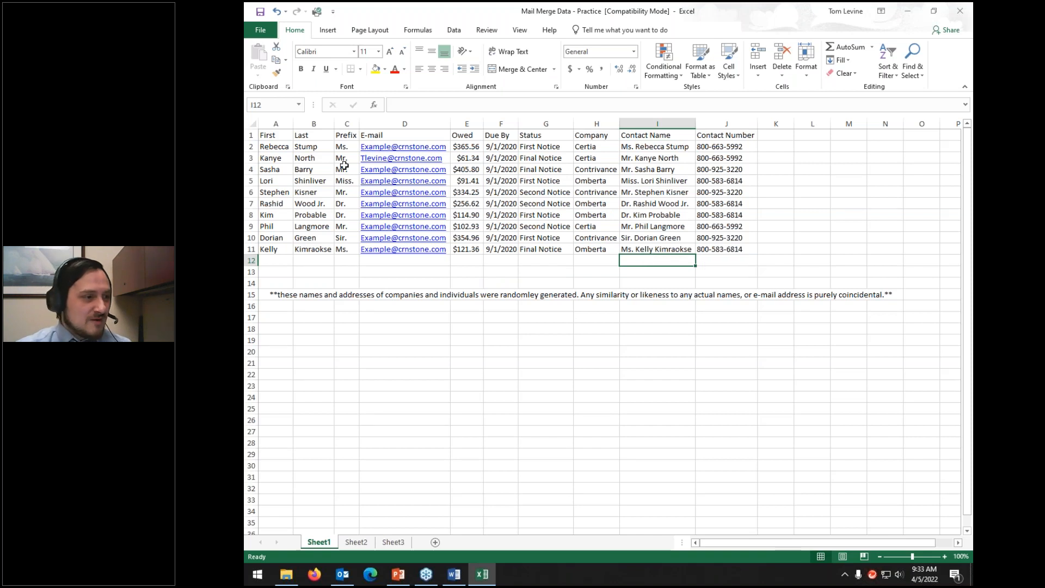
{"action": "left_click_drag", "start_coordinate": [275, 147], "coordinate": [347, 251]}
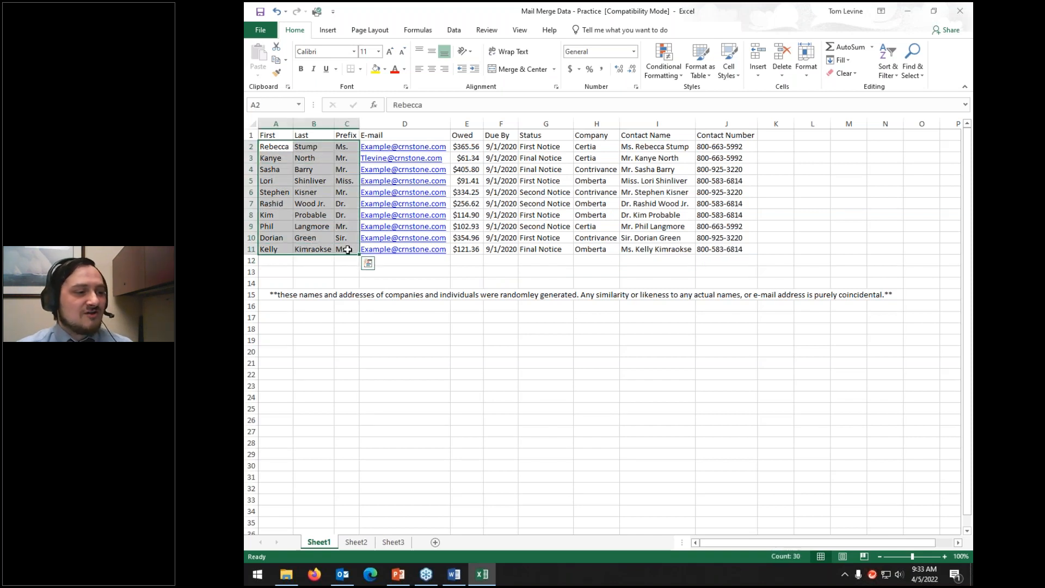
{"action": "left_click", "coordinate": [400, 282]}
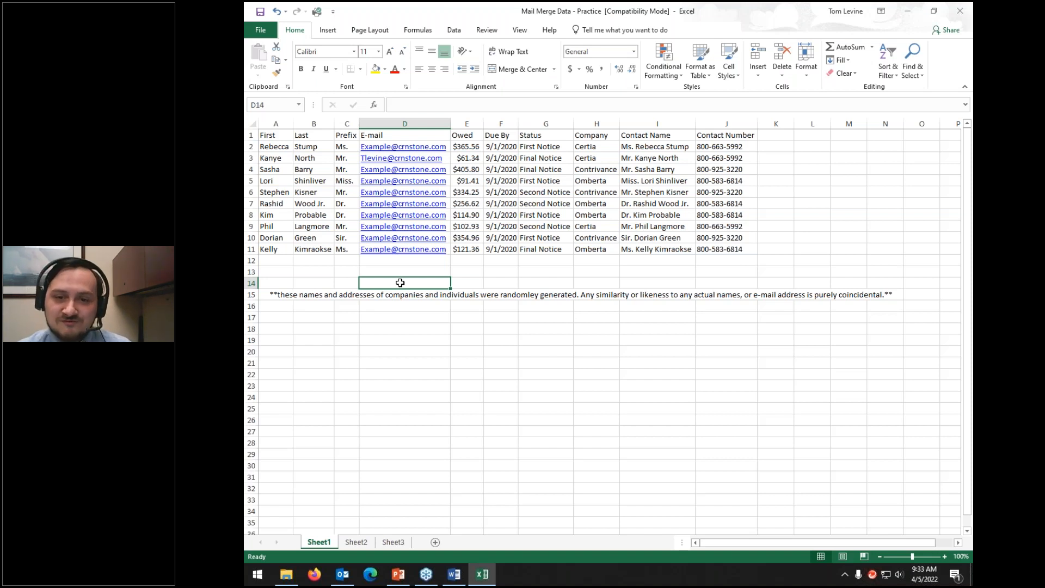
- Review the full data table and its header row, including E-mail, Owed, Due By and Status, and close the workbook
{"action": "left_click_drag", "start_coordinate": [275, 136], "coordinate": [727, 250]}
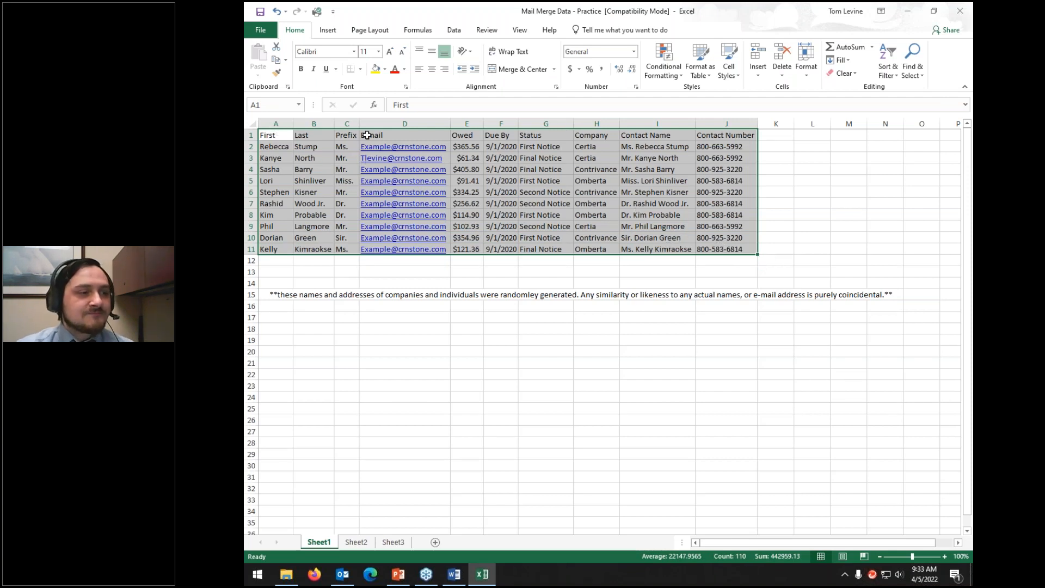
{"action": "left_click_drag", "start_coordinate": [293, 135], "coordinate": [736, 137]}
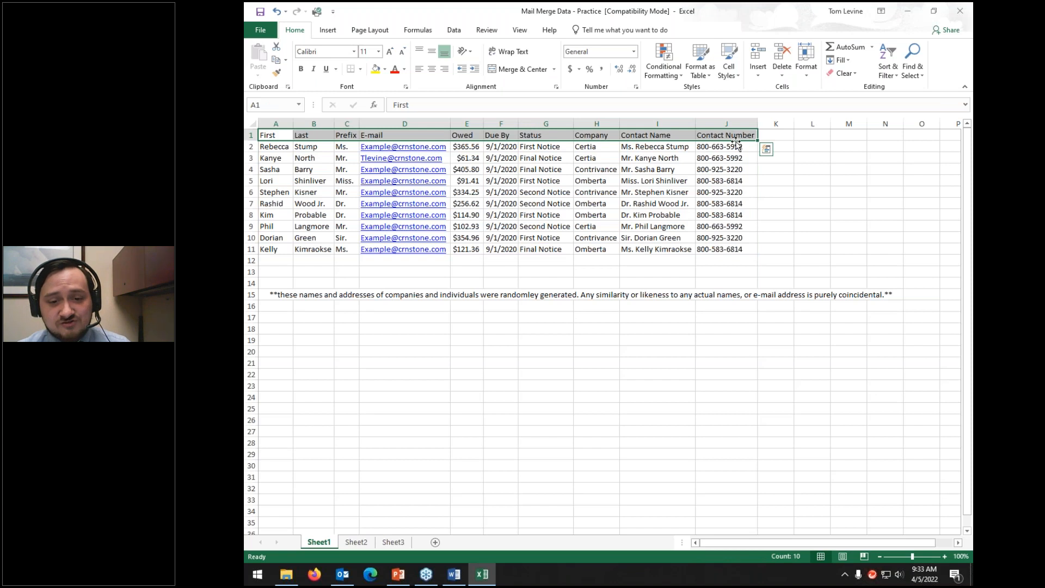
{"action": "left_click", "coordinate": [418, 136]}
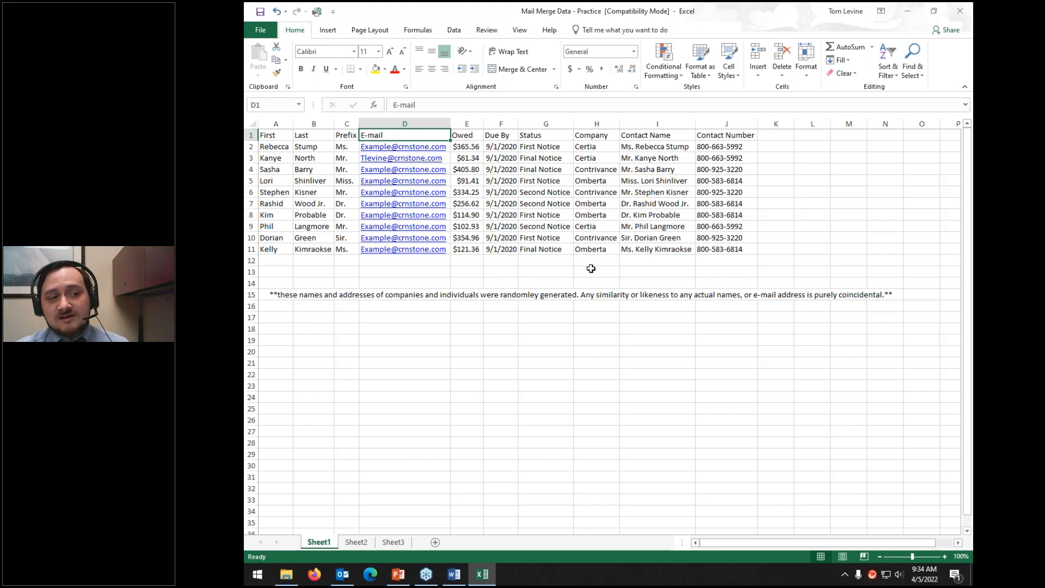
{"action": "left_click", "coordinate": [471, 138]}
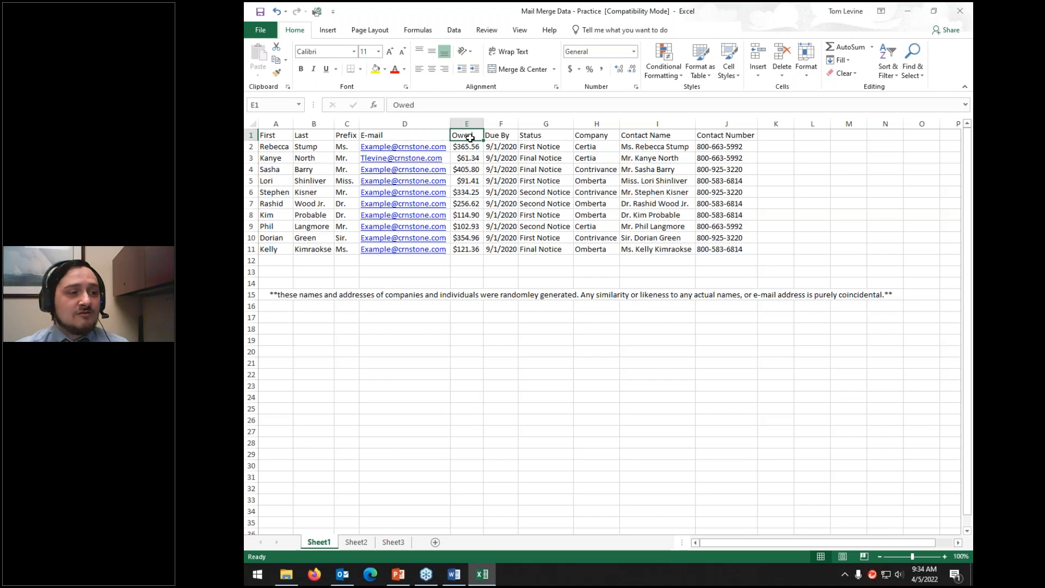
{"action": "key", "text": "Right"}
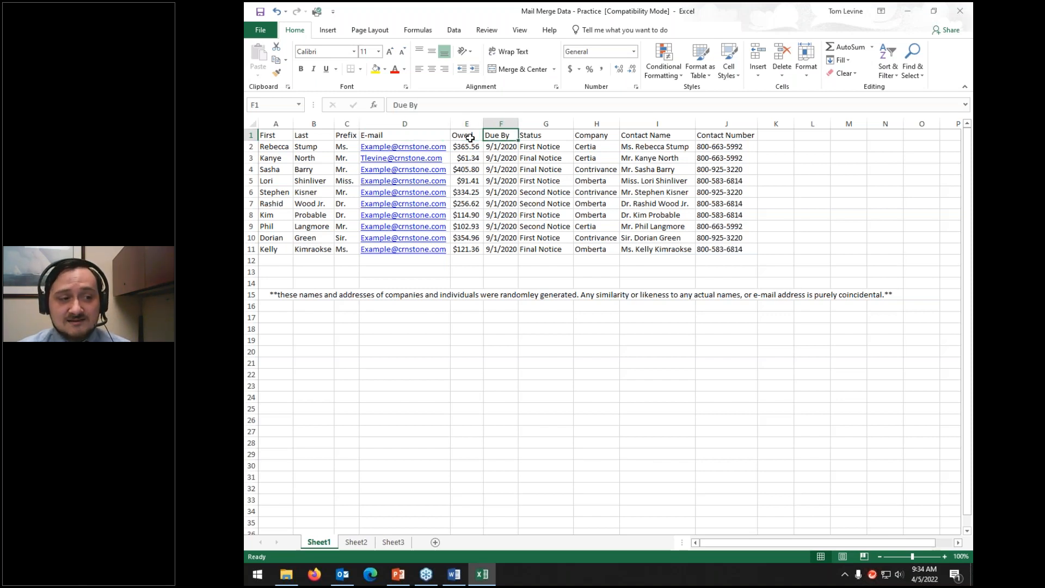
{"action": "key", "text": "Right"}
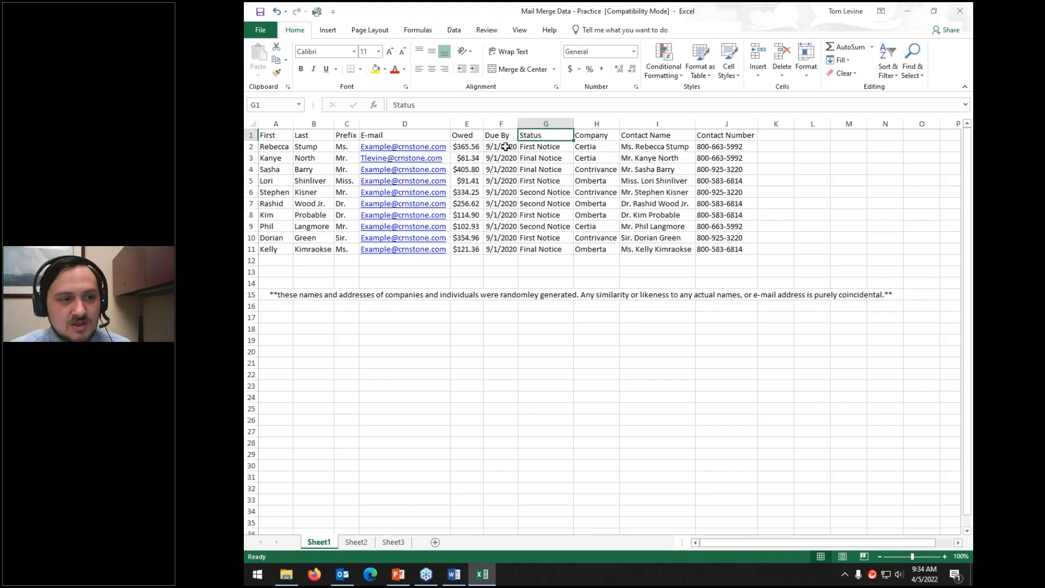
{"action": "left_click", "coordinate": [529, 258]}
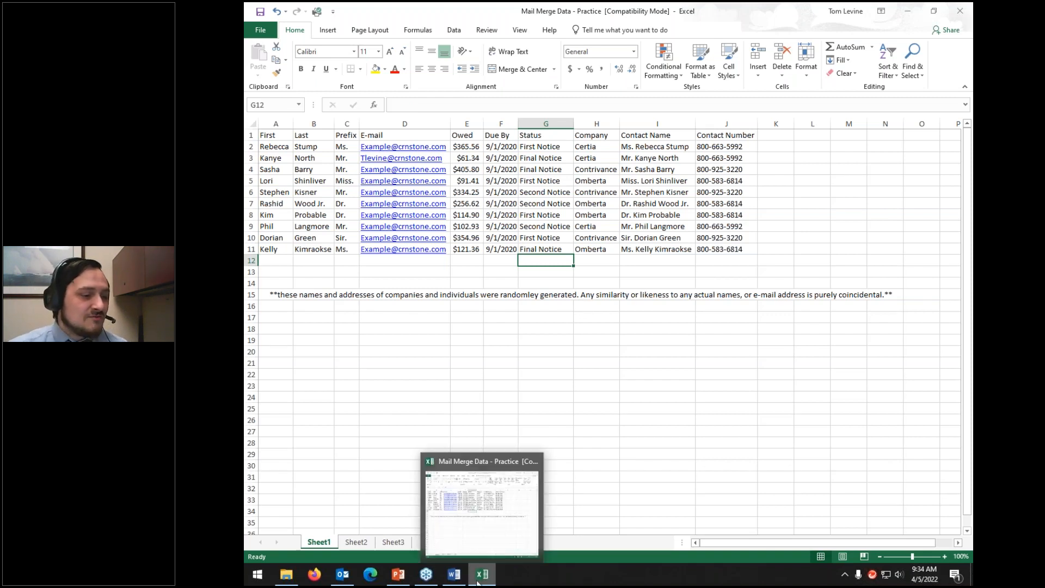
{"action": "left_click", "coordinate": [812, 192]}
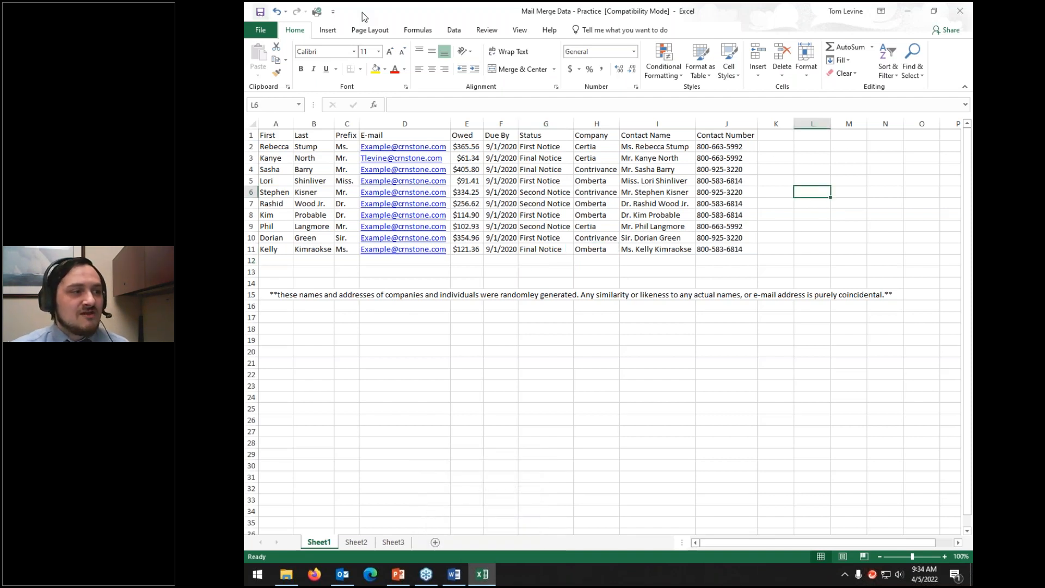
{"action": "left_click", "coordinate": [961, 12]}
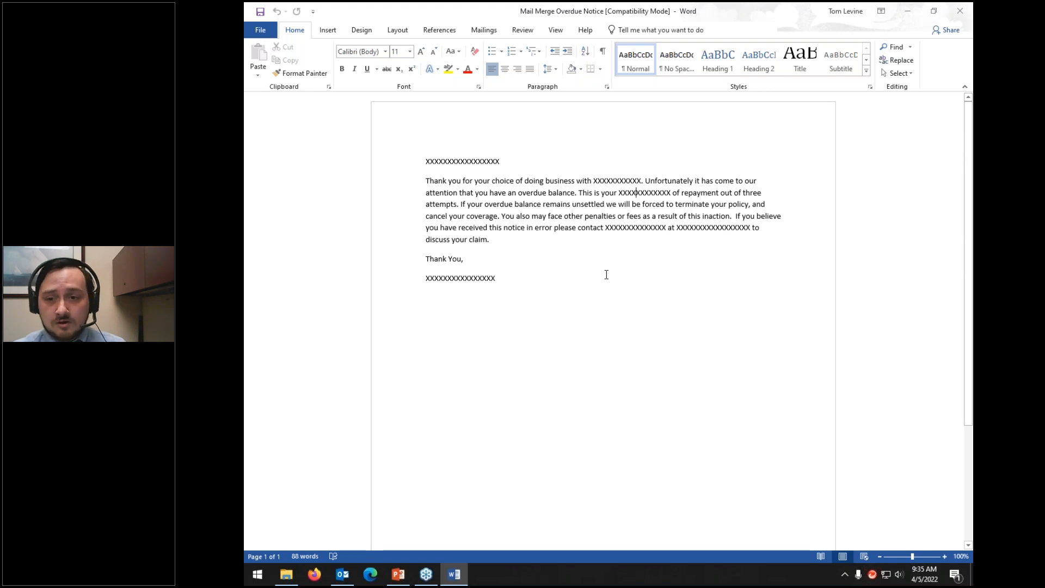
- Select the placeholder text on the opening line of the overdue notice letter
{"action": "left_click", "coordinate": [444, 162]}
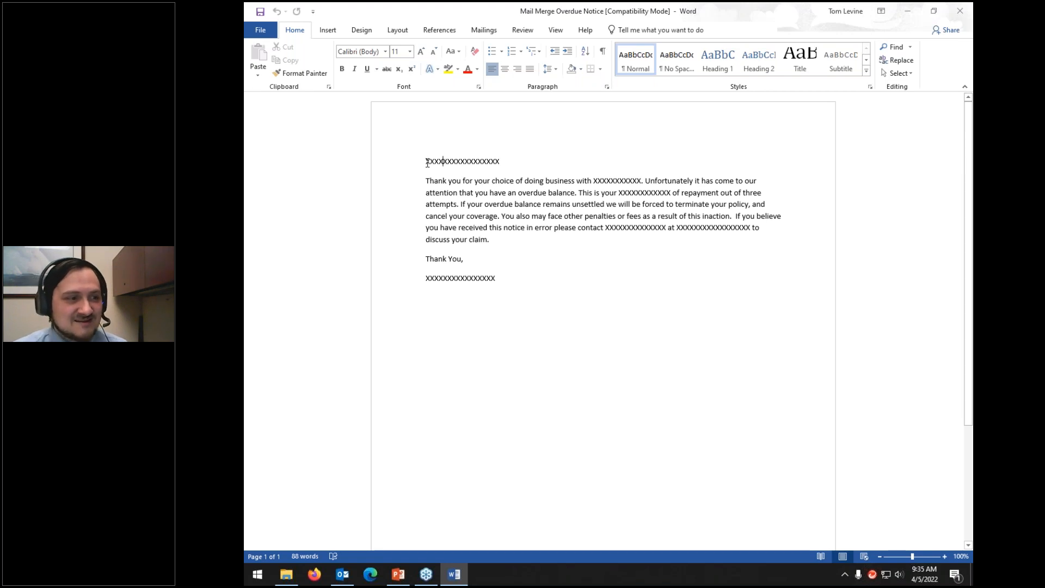
{"action": "left_click_drag", "start_coordinate": [427, 162], "coordinate": [500, 161]}
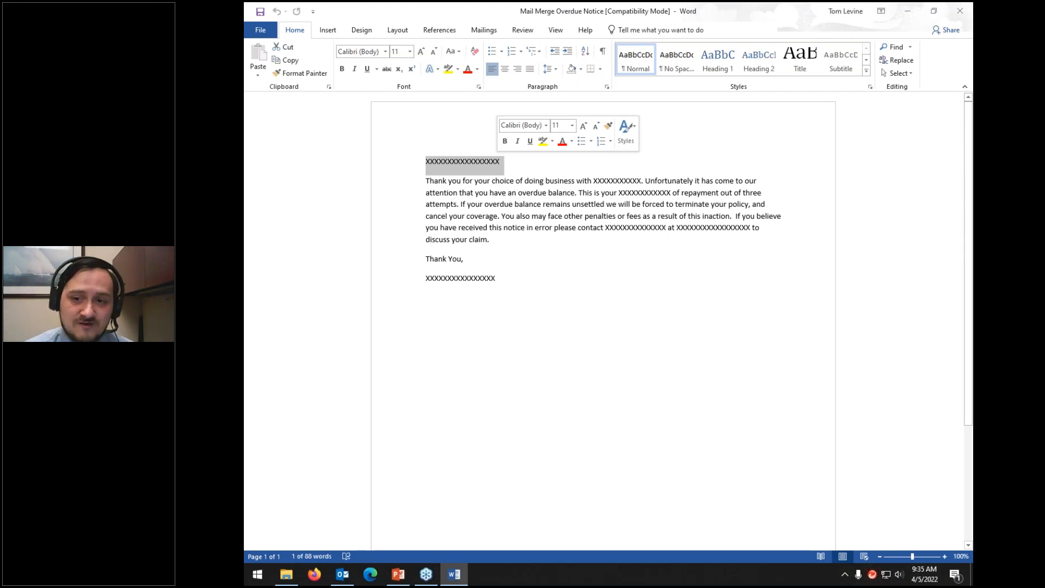
{"action": "left_click", "coordinate": [425, 161]}
{"action": "left_click_drag", "start_coordinate": [425, 162], "coordinate": [498, 162]}
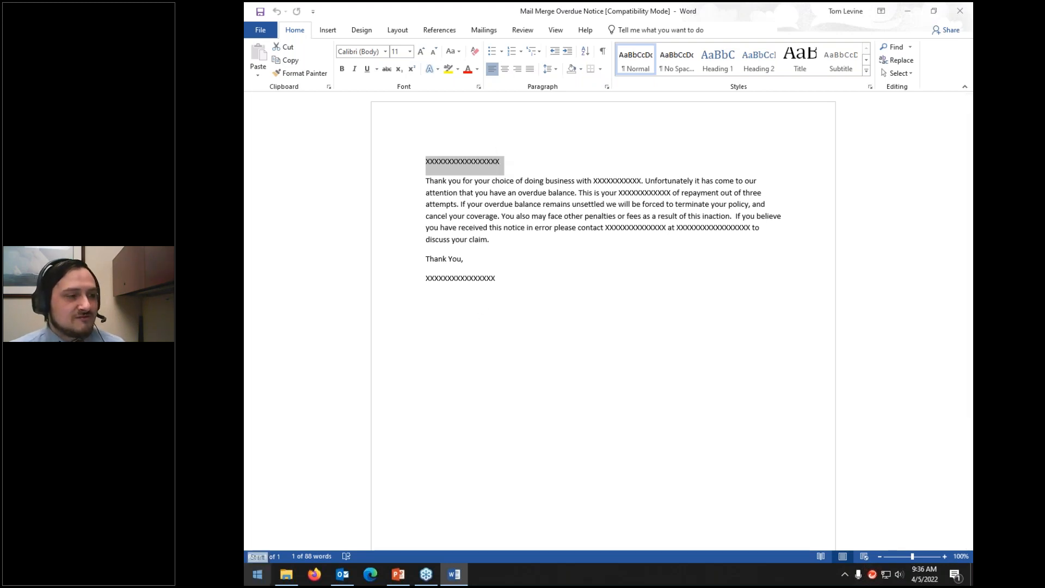
- Reopen the Mail Merge Data - Practice workbook, recheck the Contact Name, First, Last and Prefix columns, and close it
{"action": "left_click", "coordinate": [286, 576]}
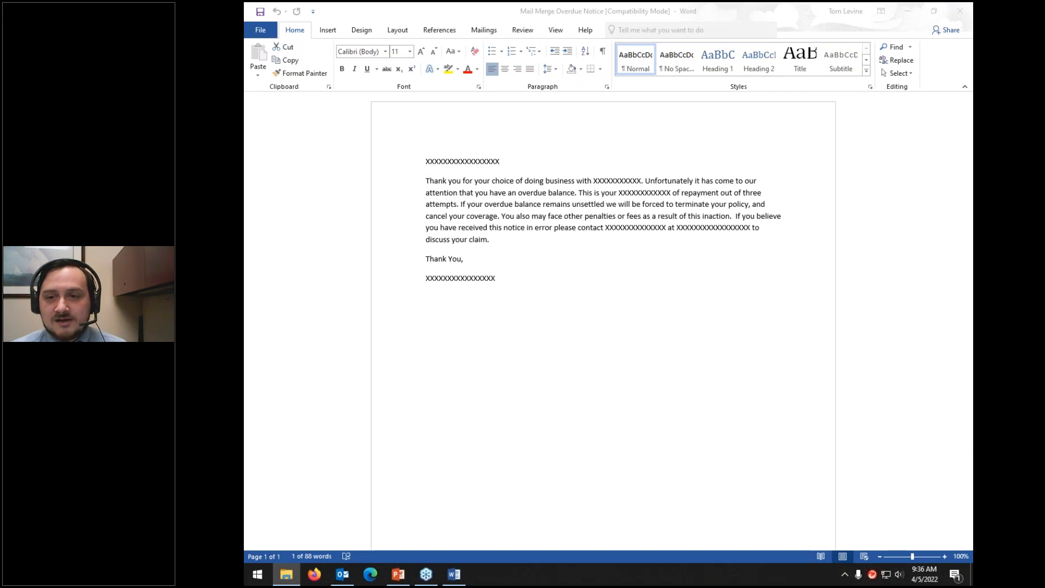
{"action": "left_click", "coordinate": [422, 159]}
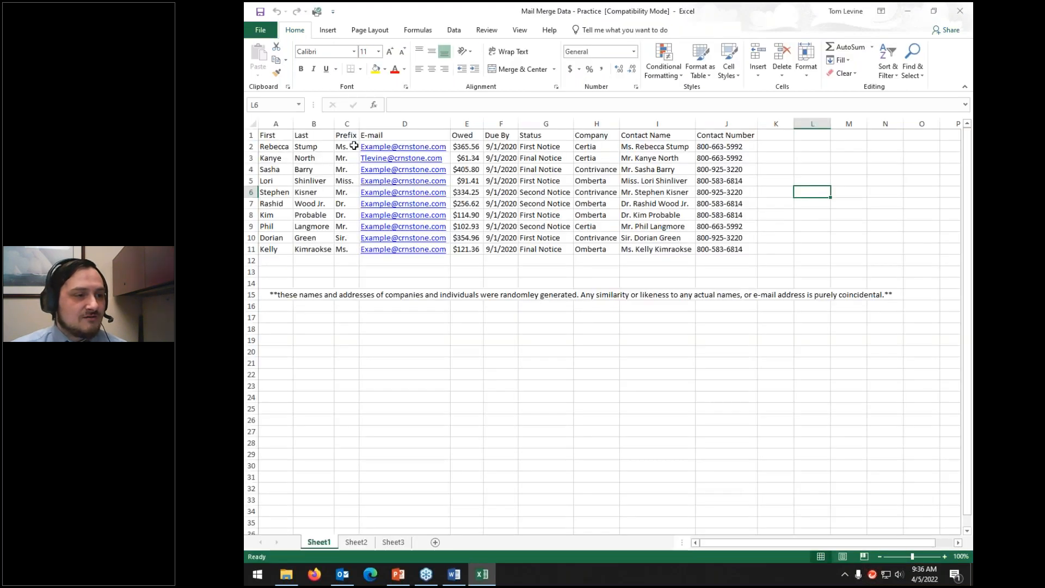
{"action": "left_click_drag", "start_coordinate": [645, 147], "coordinate": [632, 247]}
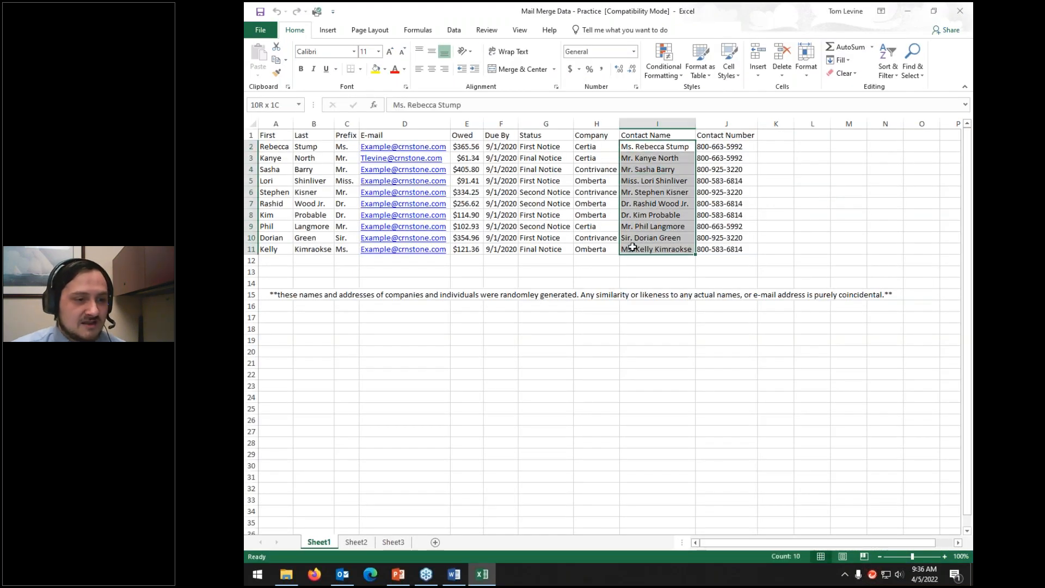
{"action": "left_click_drag", "start_coordinate": [275, 148], "coordinate": [343, 249]}
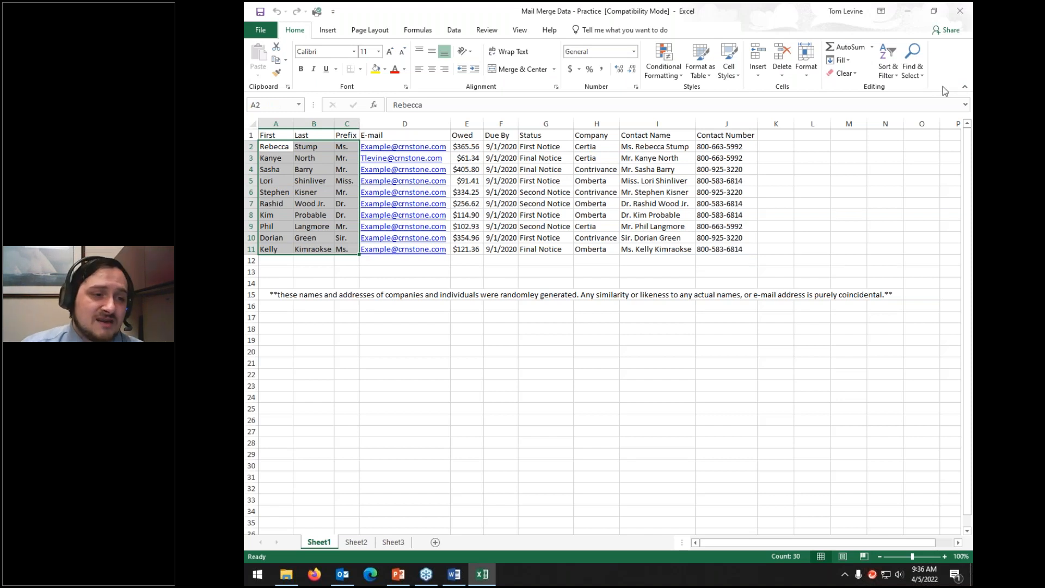
{"action": "left_click", "coordinate": [960, 12]}
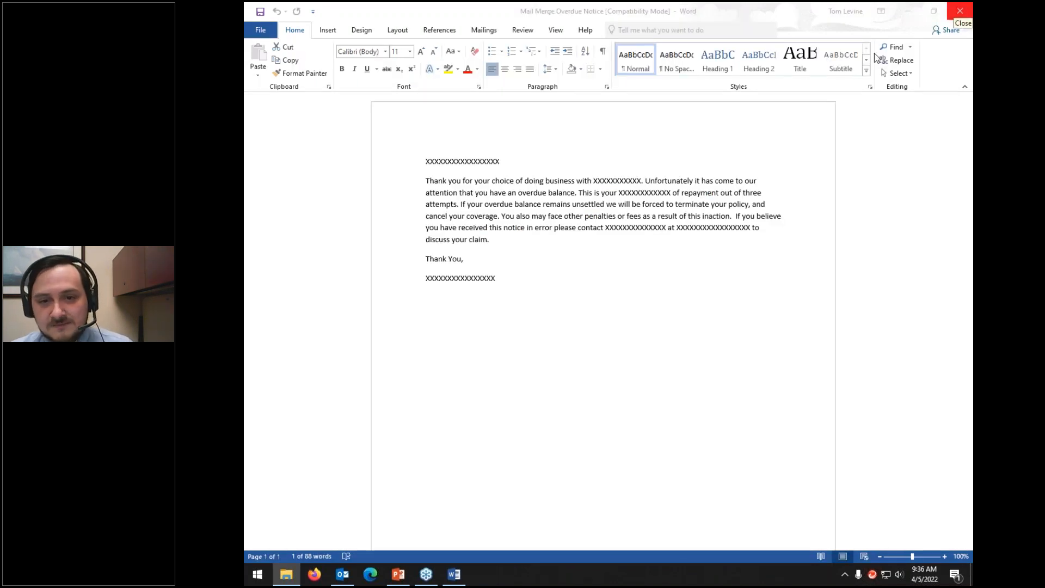
- Start the Step-by-Step Mail Merge Wizard for the overdue notice letter and widen its pane
{"action": "left_click", "coordinate": [483, 31]}
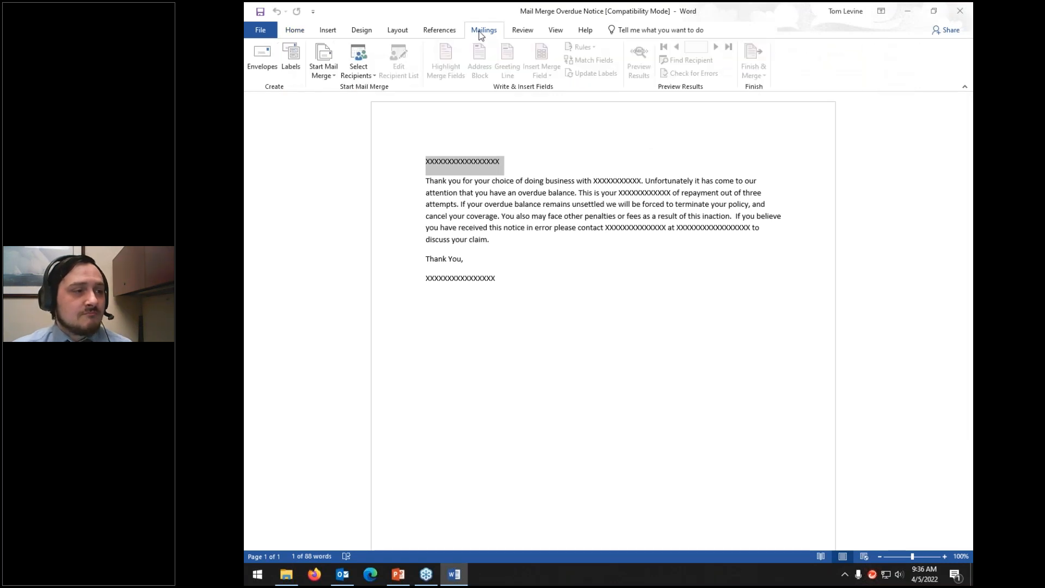
{"action": "left_click", "coordinate": [589, 202]}
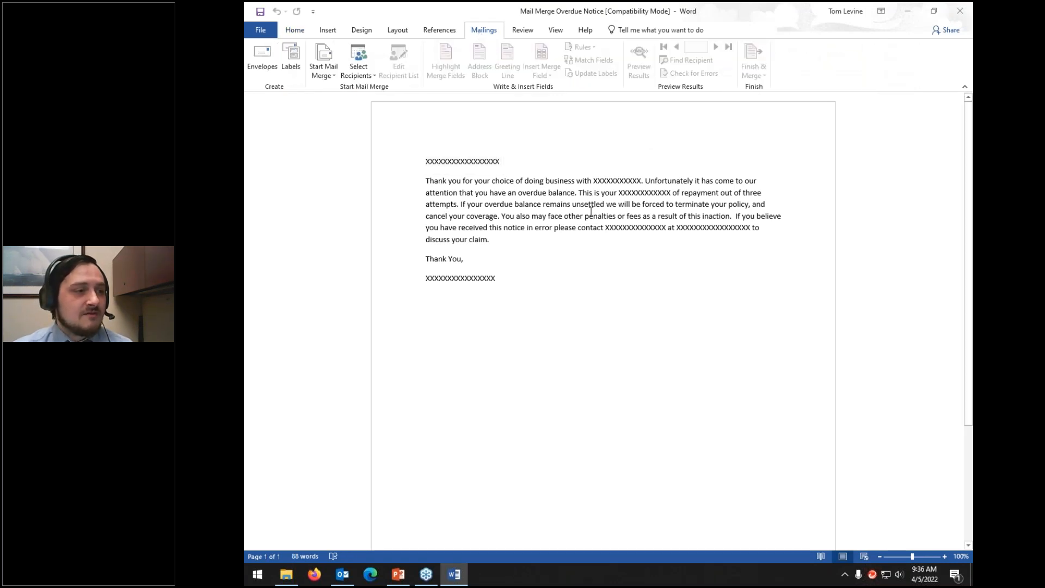
{"action": "left_click", "coordinate": [329, 73]}
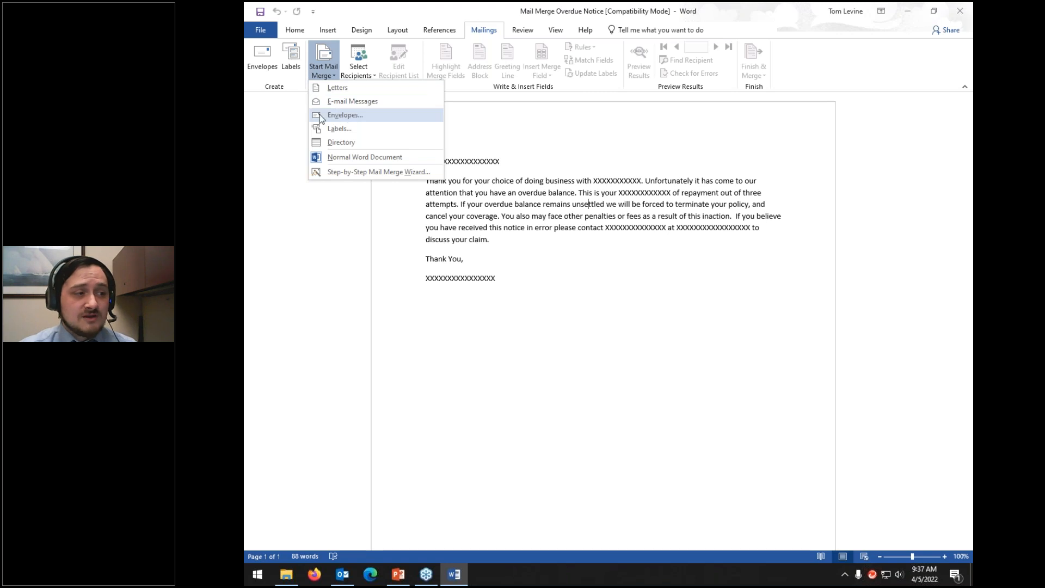
{"action": "left_click", "coordinate": [339, 172]}
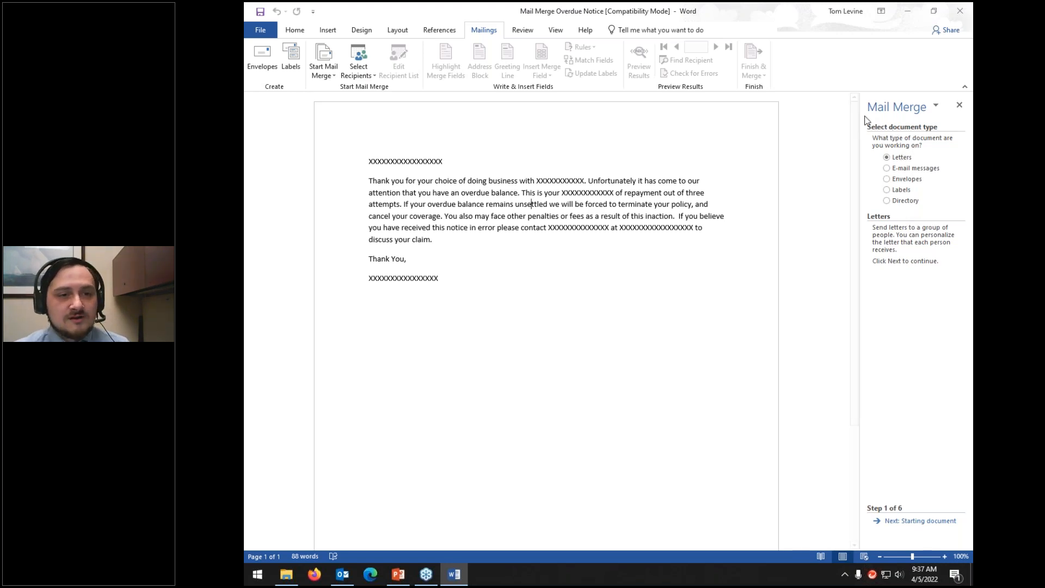
{"action": "left_click_drag", "start_coordinate": [844, 116], "coordinate": [757, 116]}
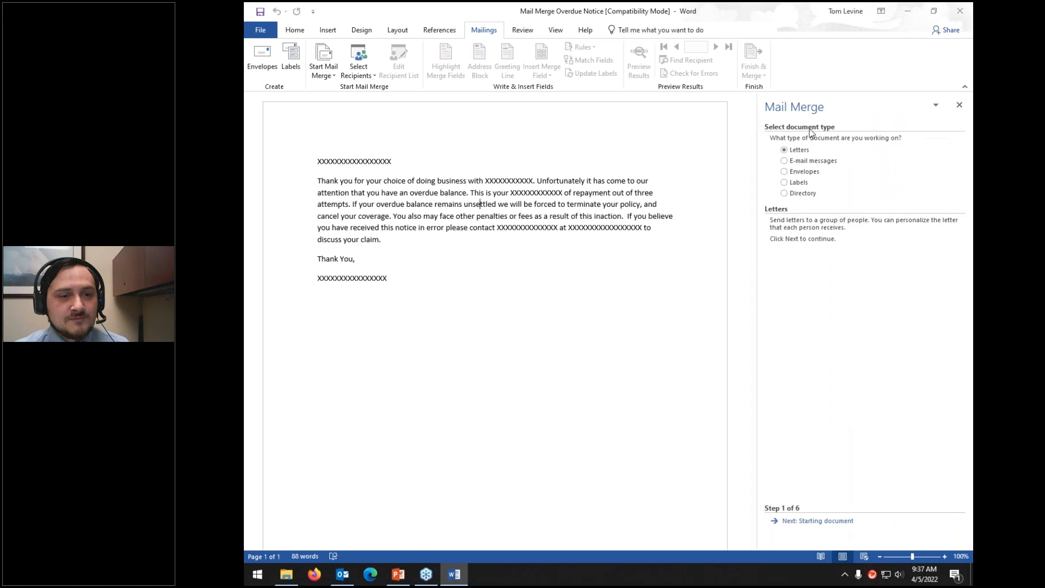
- Set the mail merge document type to E-mail messages and continue to the starting document stage
{"action": "left_click", "coordinate": [799, 164]}
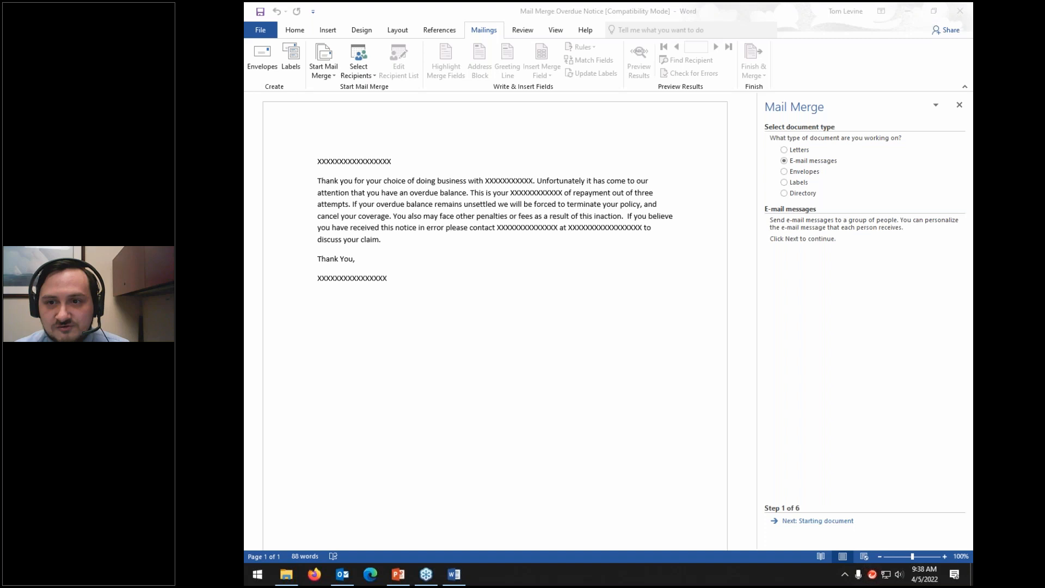
{"action": "mouse_move", "coordinate": [827, 502]}
{"action": "left_mouse_down"}
{"action": "mouse_move", "coordinate": [827, 480]}
{"action": "mouse_move", "coordinate": [729, 483]}
{"action": "left_mouse_up"}
{"action": "mouse_move", "coordinate": [760, 535]}
{"action": "left_mouse_down"}
{"action": "mouse_move", "coordinate": [874, 496]}
{"action": "mouse_move", "coordinate": [781, 484]}
{"action": "left_mouse_up"}
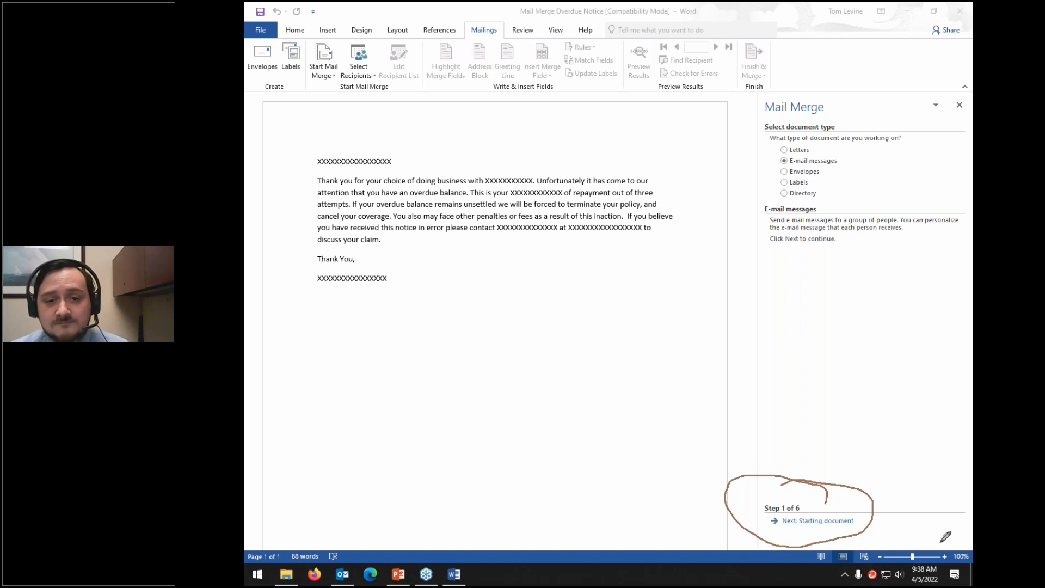
{"action": "key", "text": "Escape"}
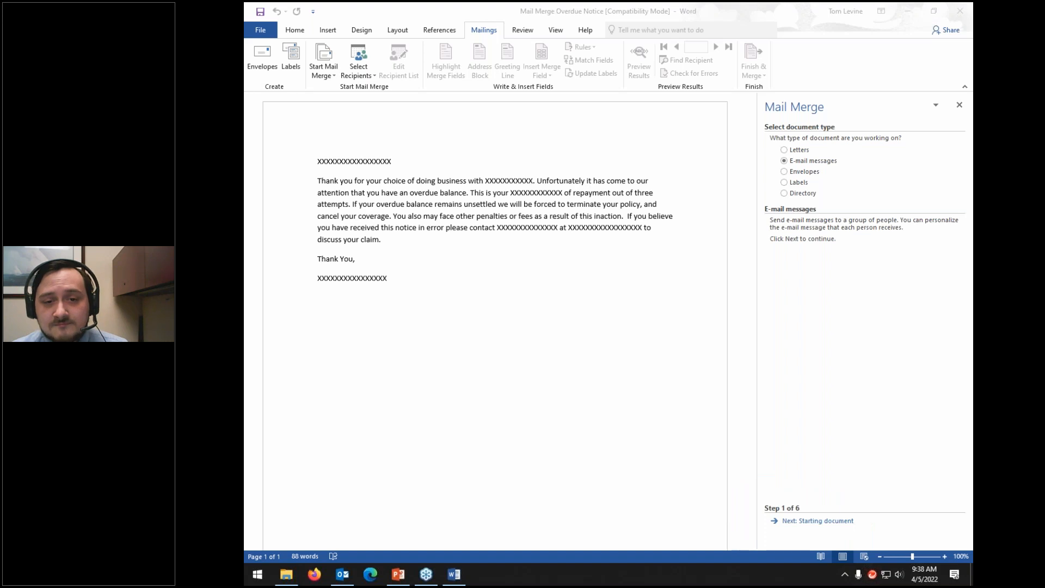
{"action": "left_click", "coordinate": [829, 520]}
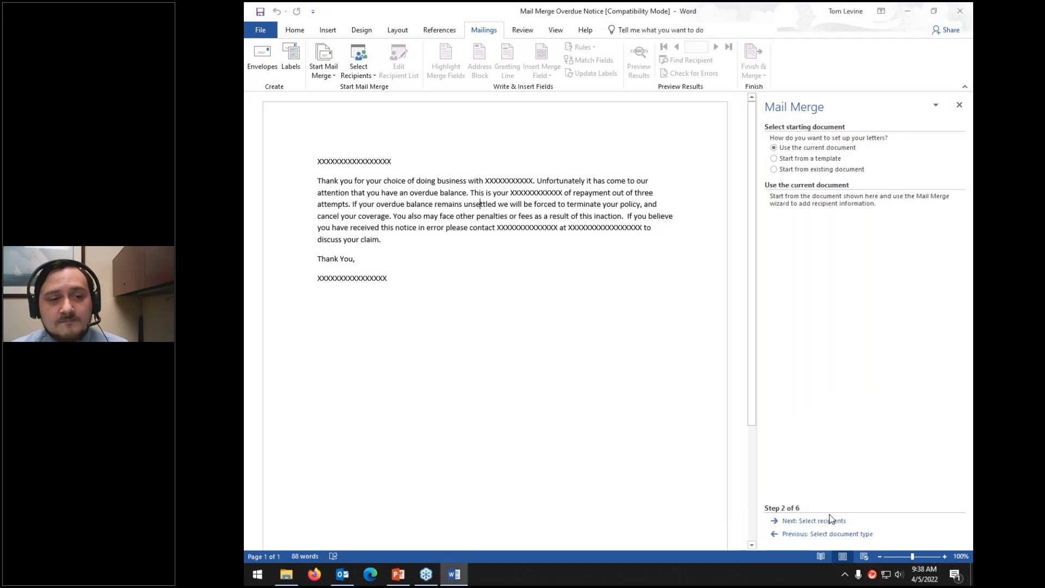
{"action": "left_click", "coordinate": [836, 171]}
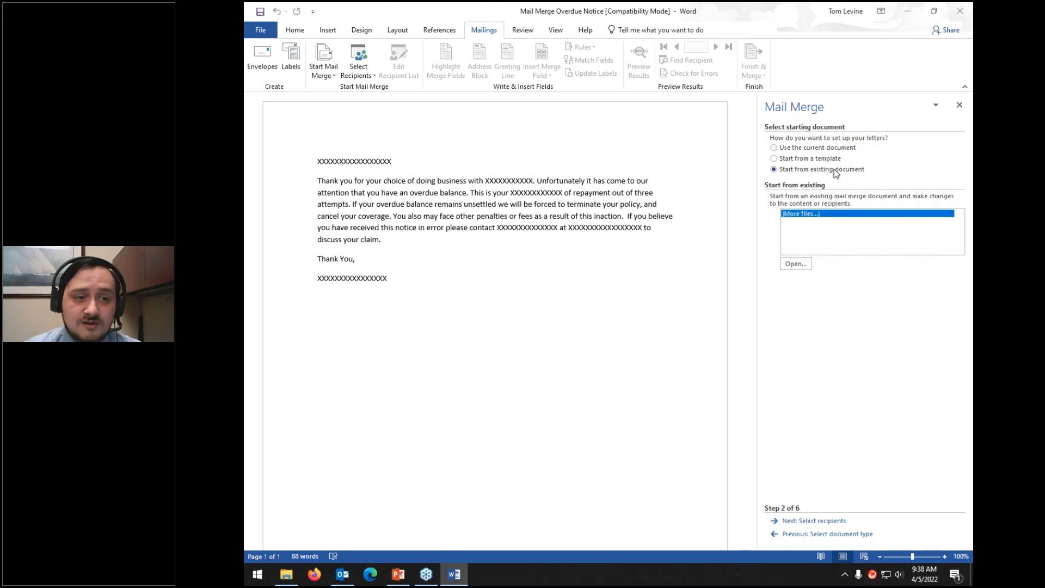
{"action": "left_click", "coordinate": [795, 264]}
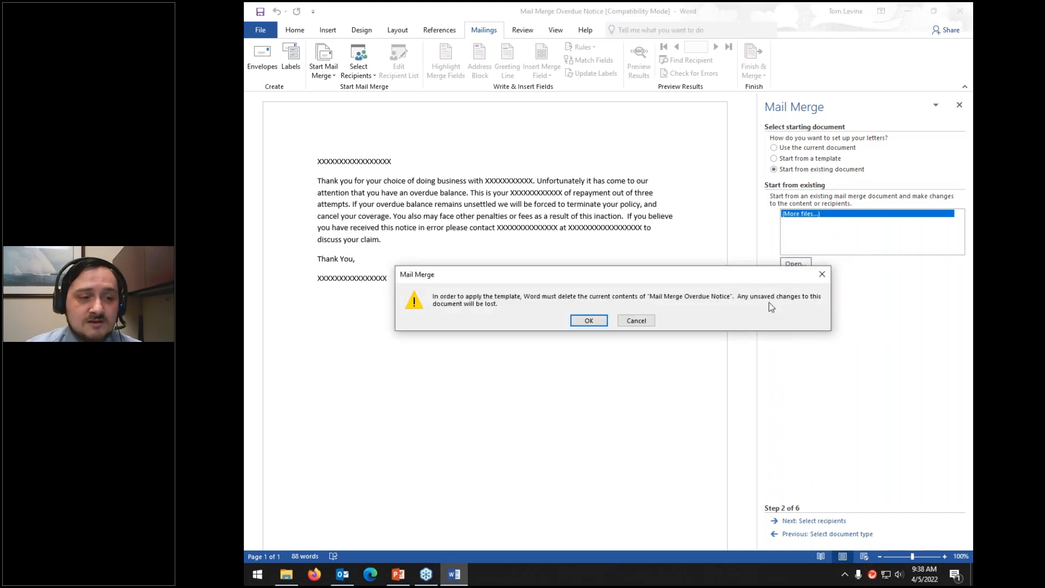
{"action": "left_click", "coordinate": [637, 321]}
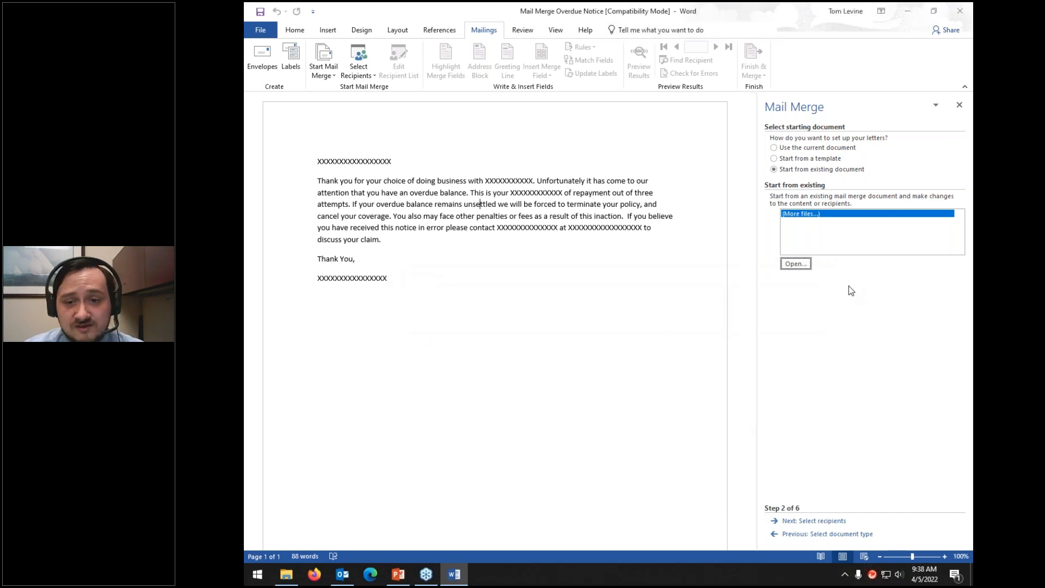
{"action": "left_click", "coordinate": [796, 150]}
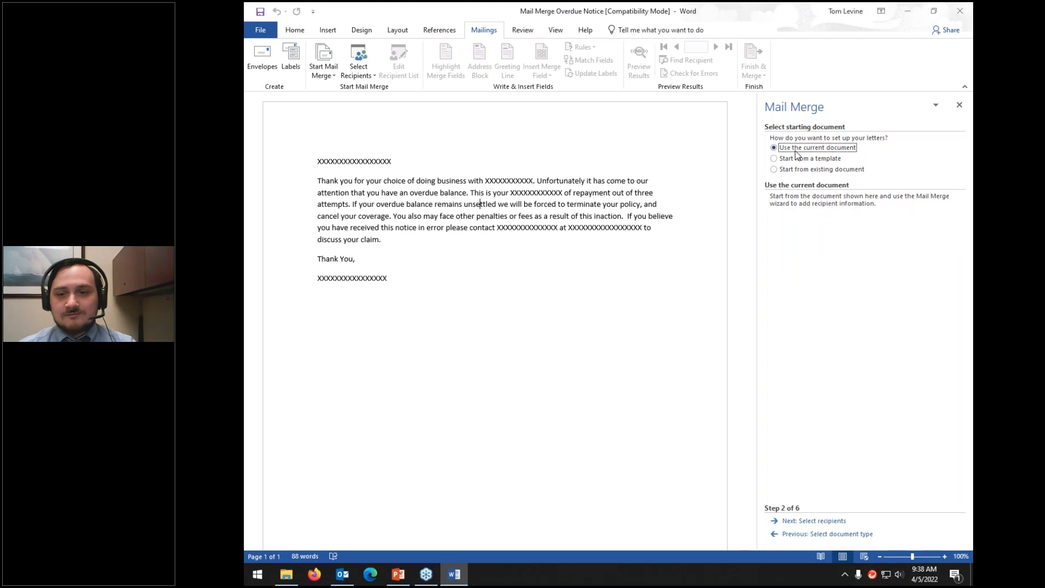
- Keep the current document as the starting document and load Sheet1$ of Desktop > Presentation > Mail Merge Data - Practice as the existing recipient list
{"action": "left_click", "coordinate": [822, 521]}
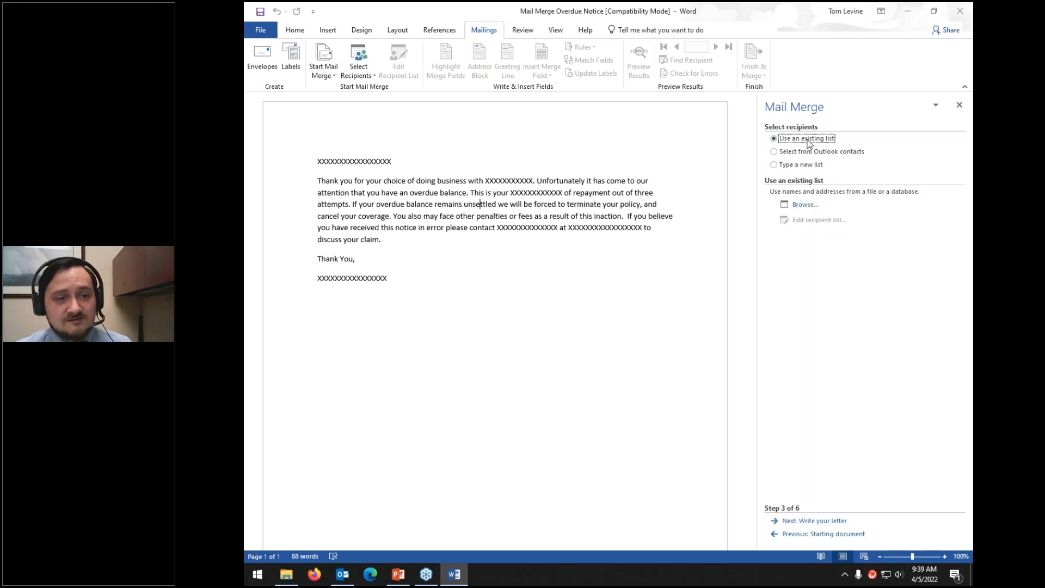
{"action": "left_click", "coordinate": [799, 205]}
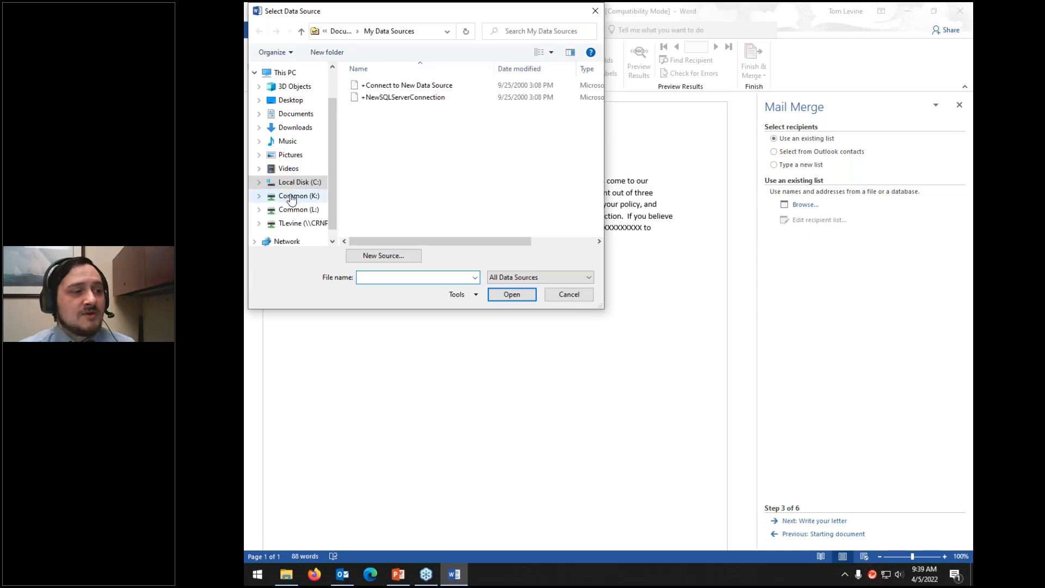
{"action": "left_click", "coordinate": [289, 103]}
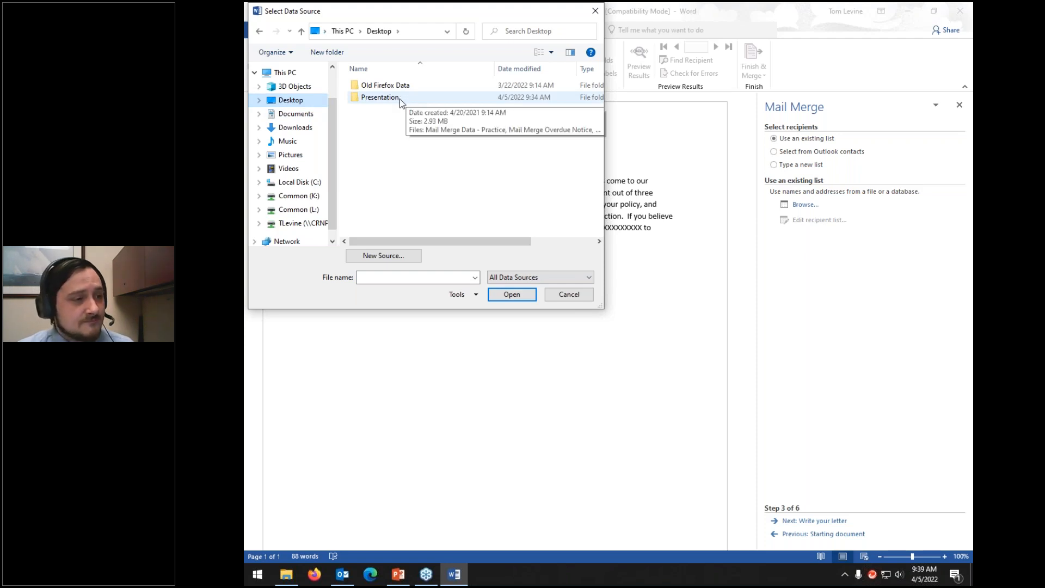
{"action": "double_click", "coordinate": [379, 98]}
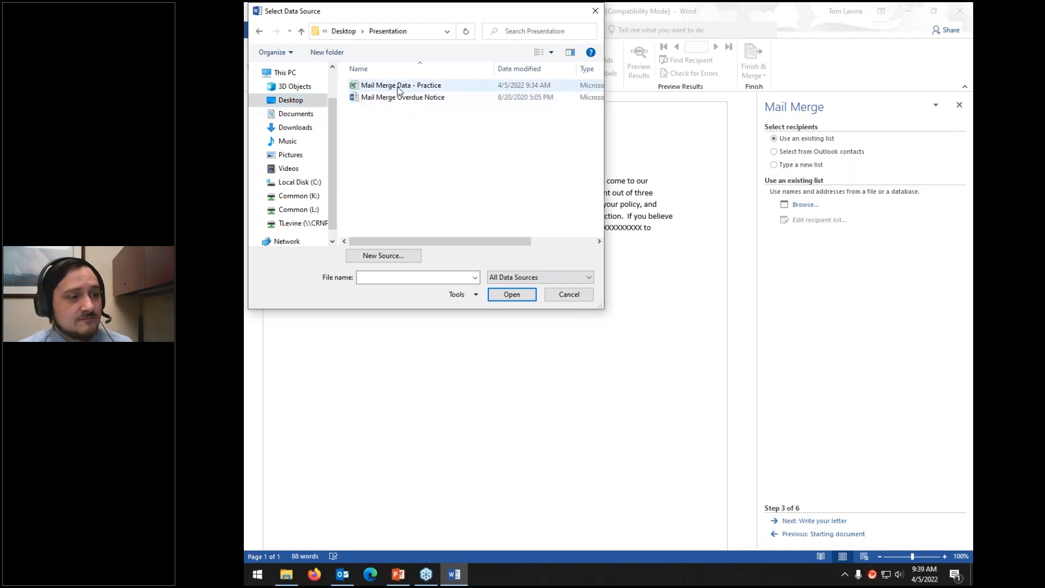
{"action": "left_click", "coordinate": [398, 87]}
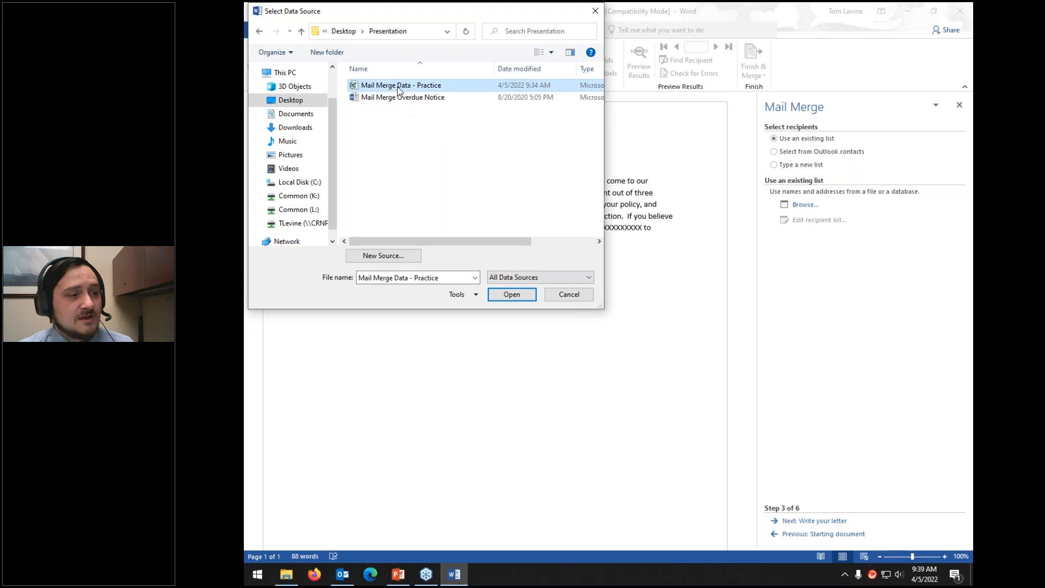
{"action": "left_click", "coordinate": [501, 296]}
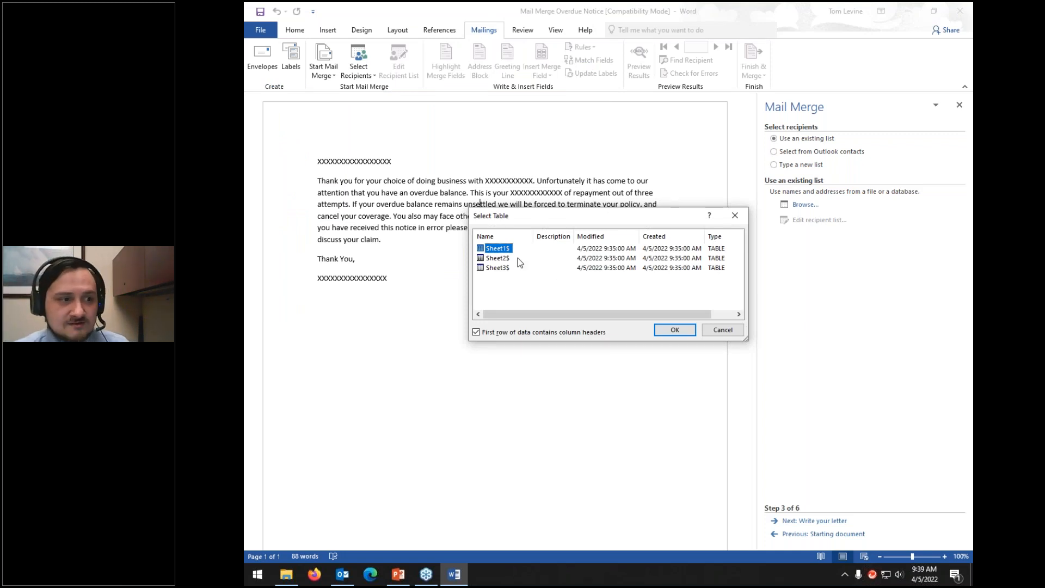
{"action": "left_click", "coordinate": [665, 333]}
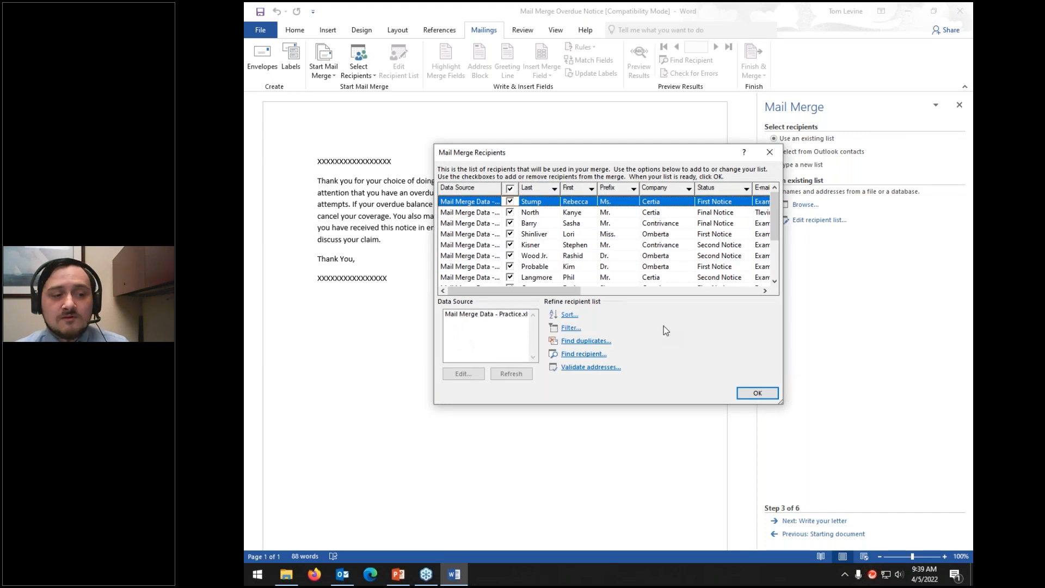
- Enlarge the recipient list dialog and exclude the three blank rows and the note row at the end from the merge
{"action": "left_click_drag", "start_coordinate": [557, 145], "coordinate": [601, 67]}
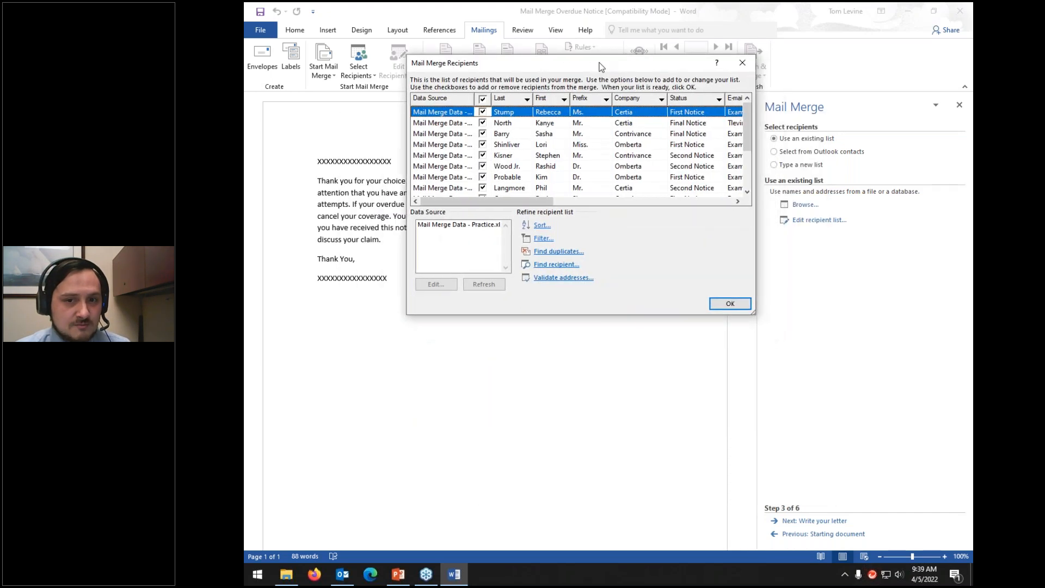
{"action": "left_click_drag", "start_coordinate": [761, 314], "coordinate": [925, 327]}
{"action": "left_click_drag", "start_coordinate": [784, 315], "coordinate": [770, 399]}
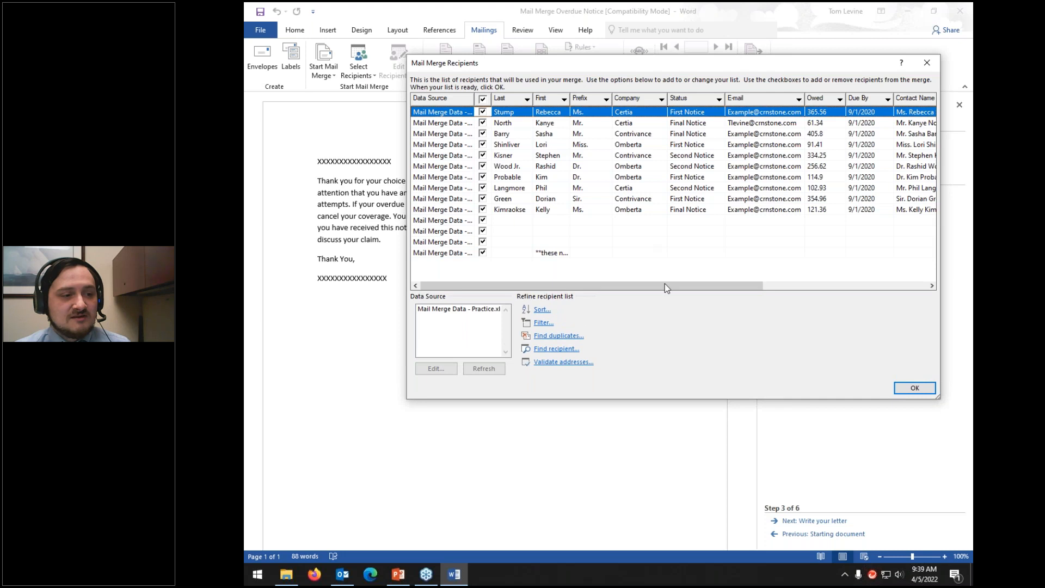
{"action": "left_click", "coordinate": [485, 220]}
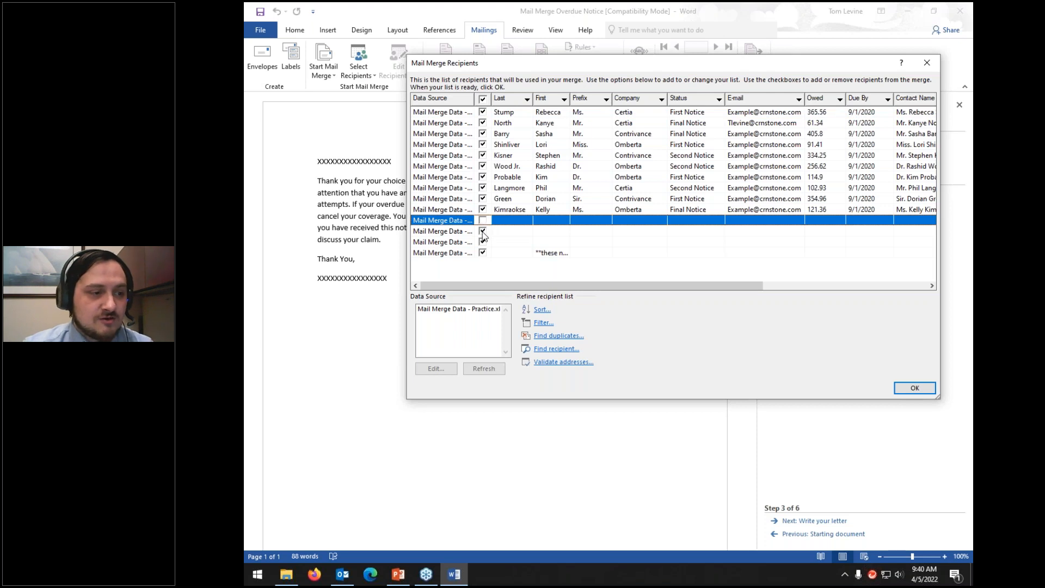
{"action": "left_click", "coordinate": [483, 232]}
{"action": "left_click", "coordinate": [484, 242]}
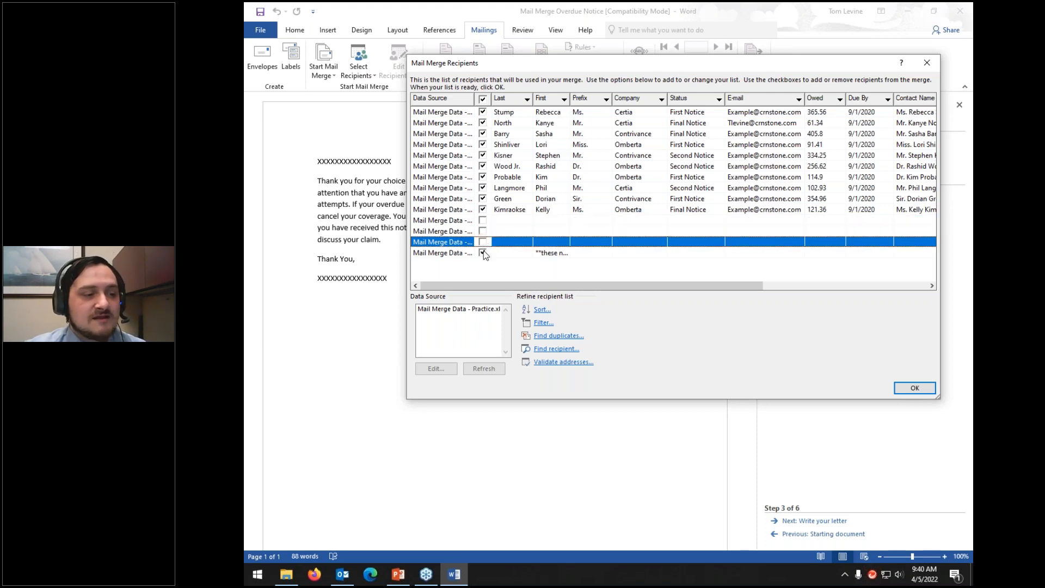
{"action": "left_click", "coordinate": [483, 253]}
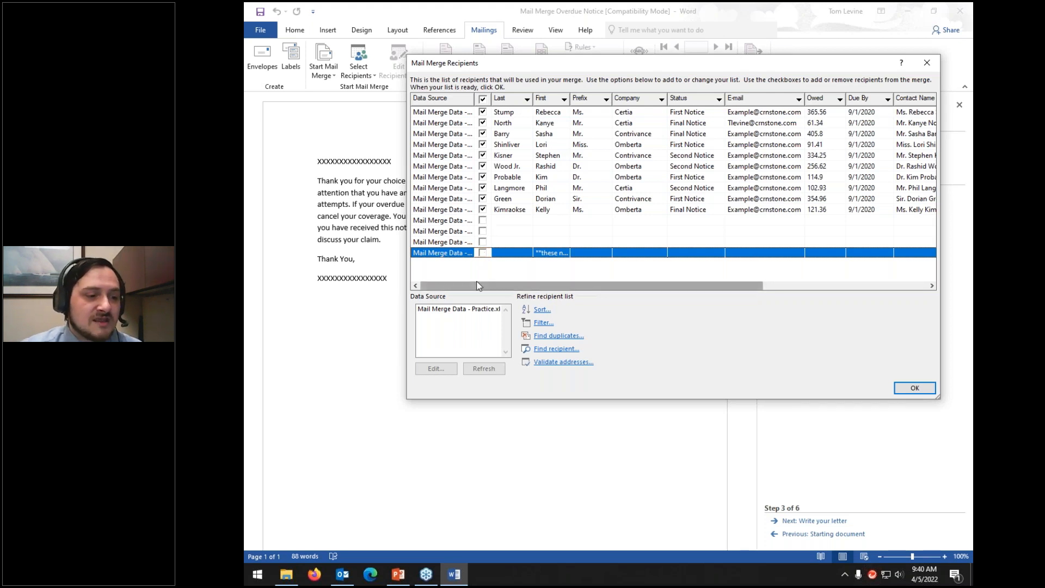
{"action": "left_click", "coordinate": [493, 279]}
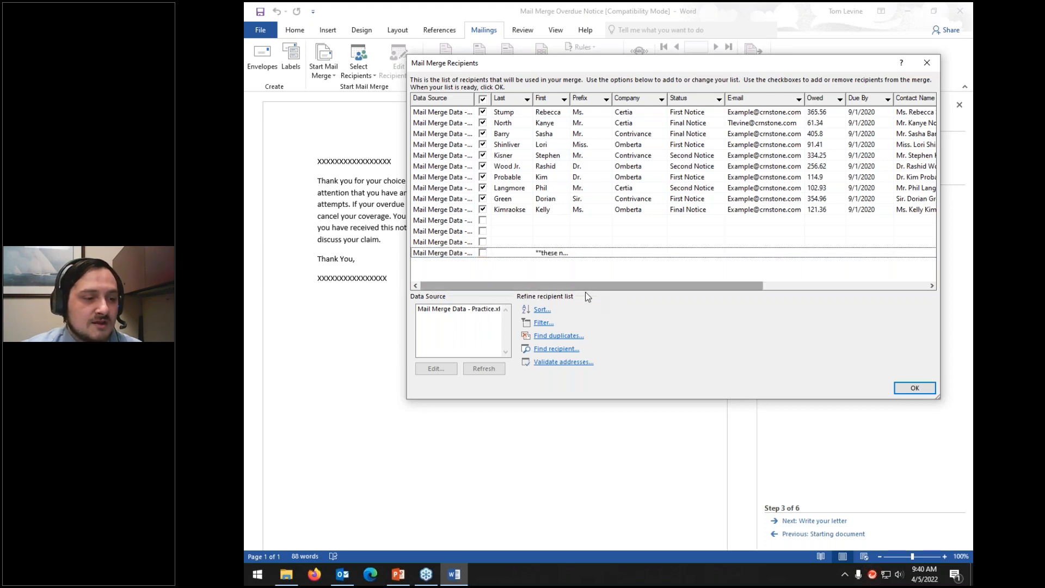
- Check the recipient list for duplicates, leaving the three blank entries excluded, and try to validate the addresses
{"action": "left_click", "coordinate": [556, 338]}
{"action": "left_click", "coordinate": [508, 231]}
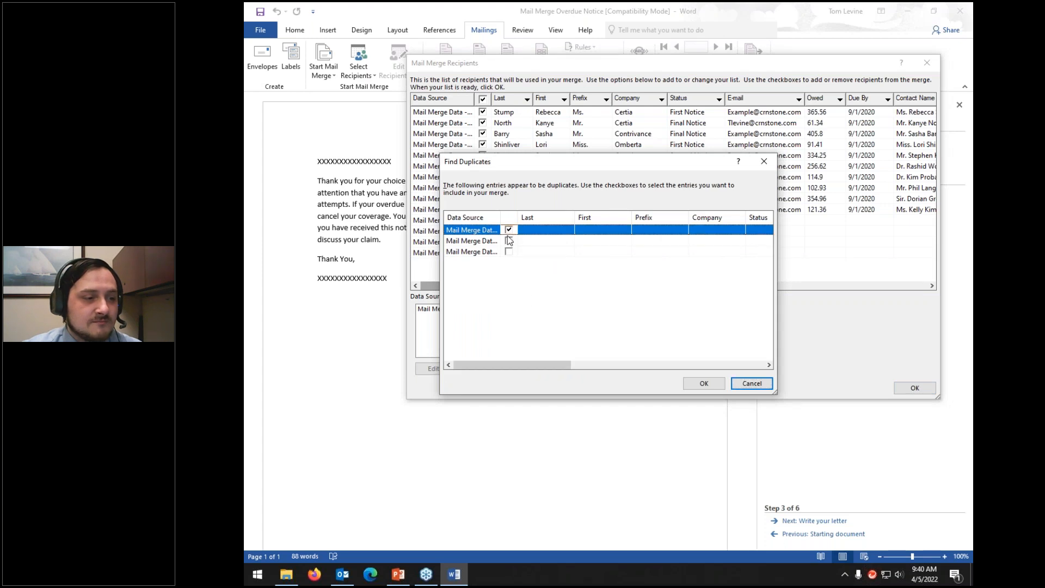
{"action": "left_click", "coordinate": [509, 241]}
{"action": "left_click", "coordinate": [509, 252]}
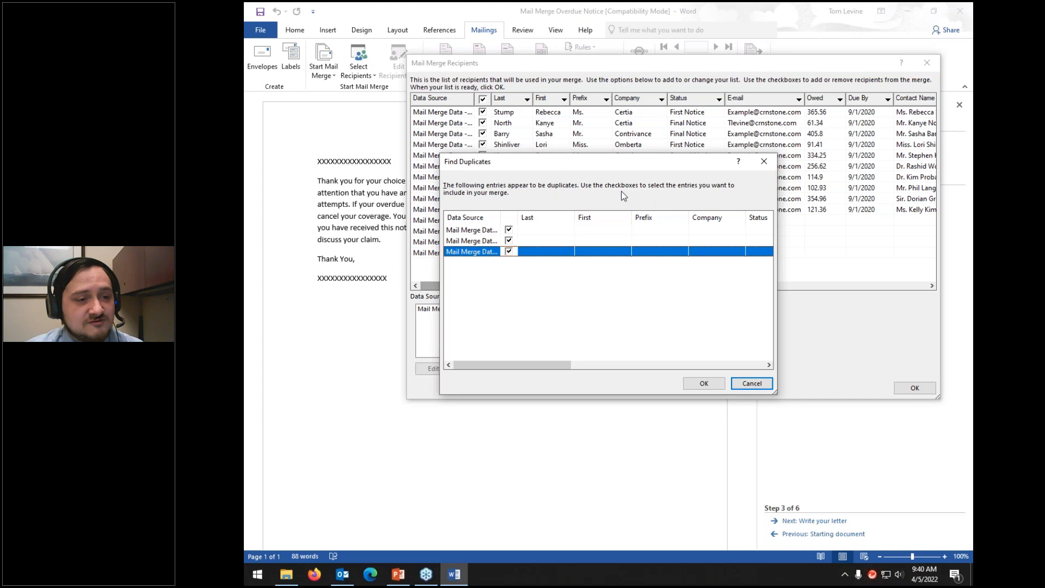
{"action": "left_click", "coordinate": [509, 229]}
{"action": "left_click", "coordinate": [509, 241]}
{"action": "left_click", "coordinate": [509, 251]}
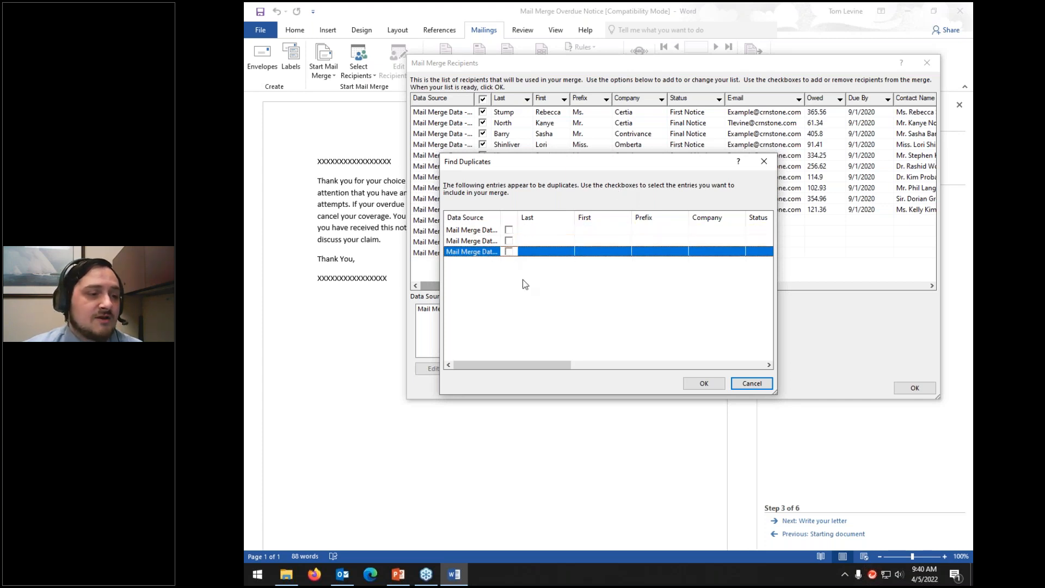
{"action": "left_click", "coordinate": [705, 384]}
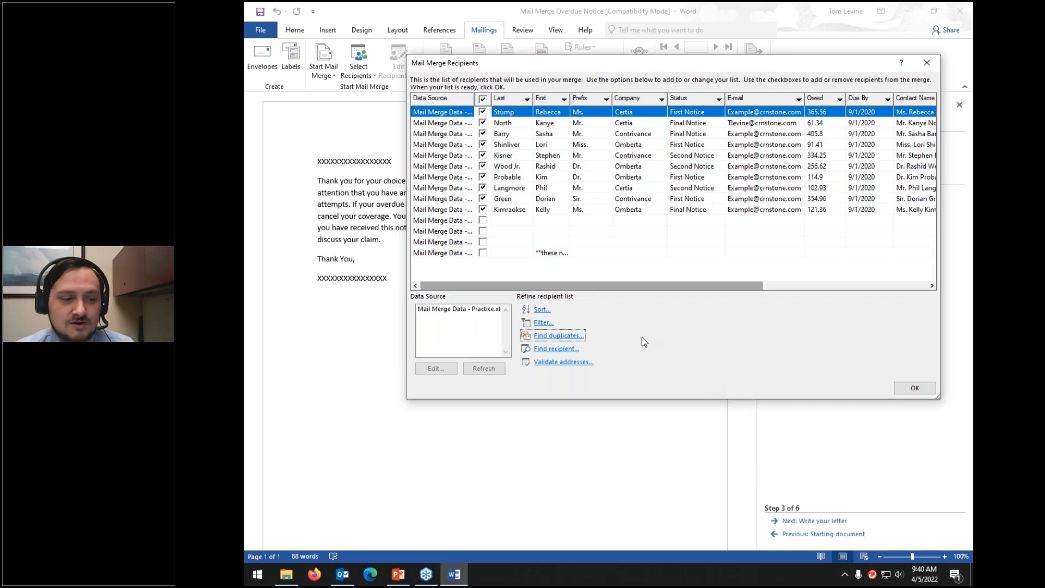
{"action": "left_click", "coordinate": [565, 362]}
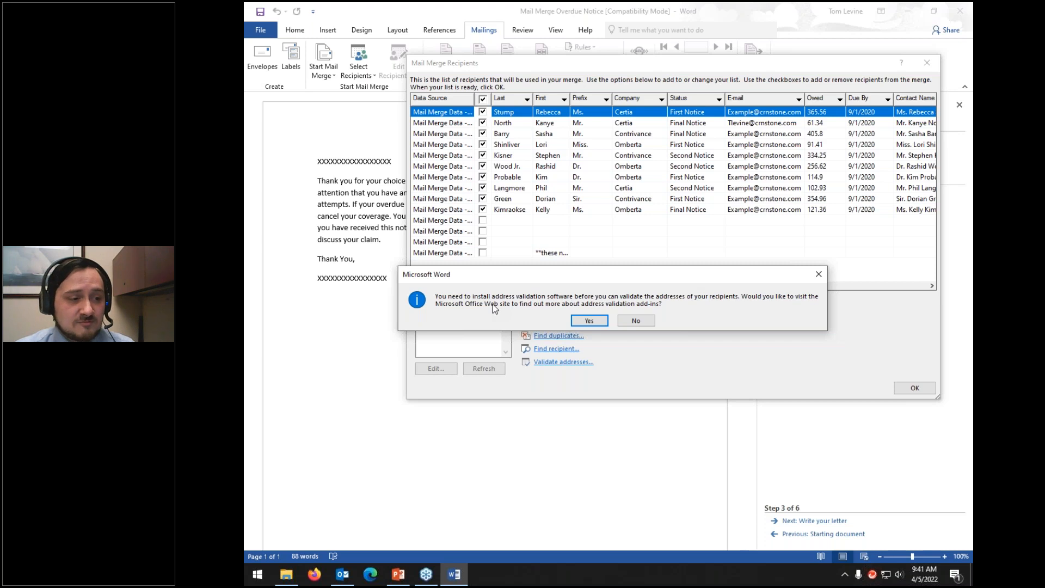
{"action": "left_click", "coordinate": [635, 321]}
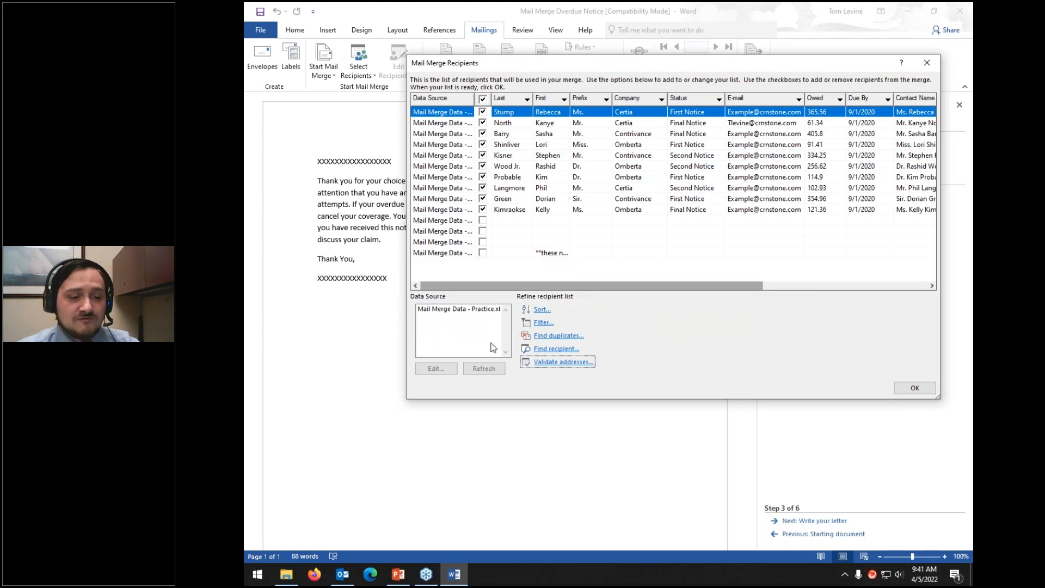
- Accept the recipient list and continue to the letter-writing stage of the mail merge
{"action": "left_click", "coordinate": [909, 389]}
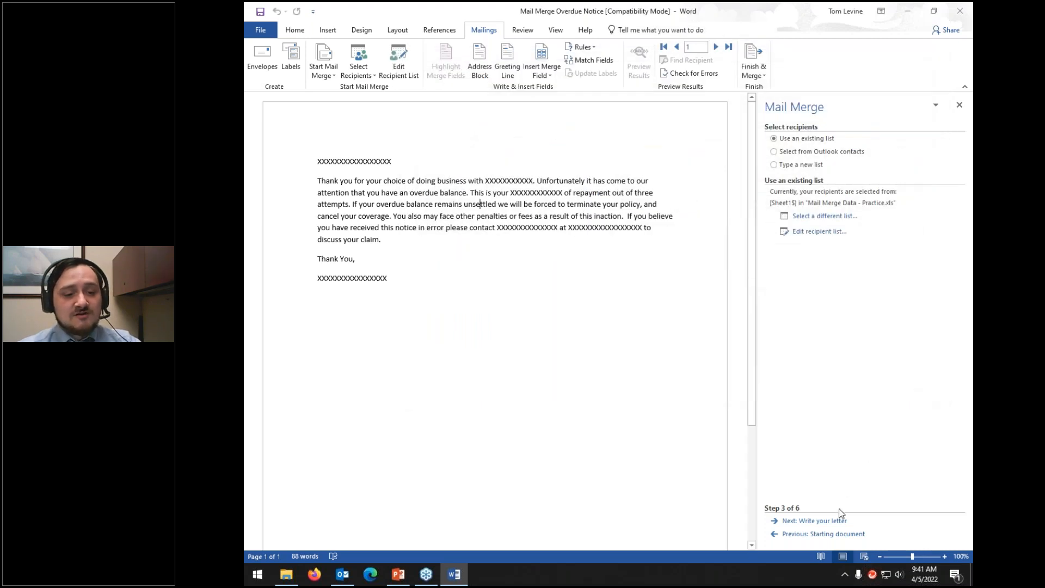
{"action": "left_click", "coordinate": [839, 524]}
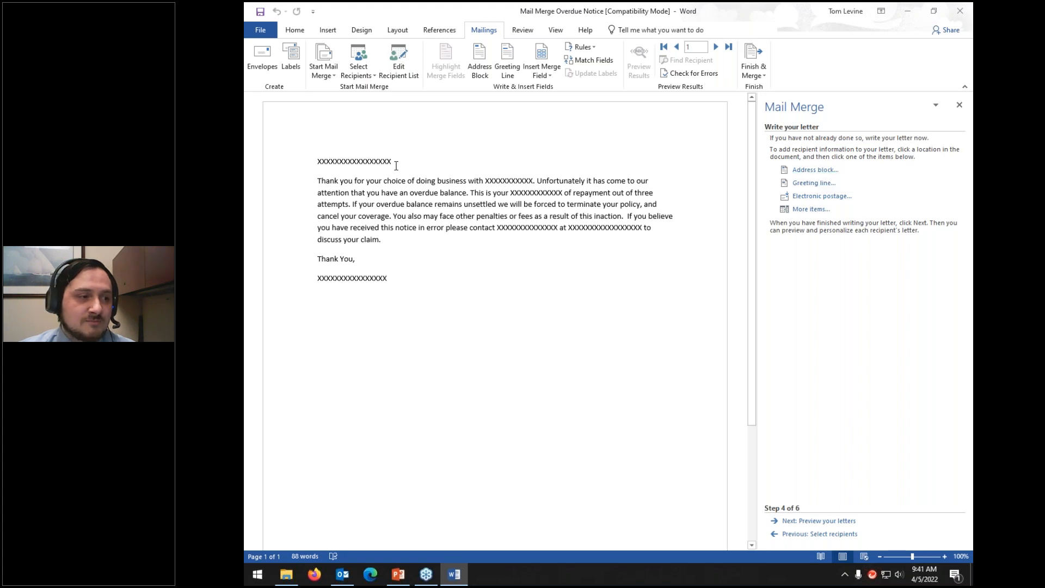
- Start an address block at the opening placeholder line and choose the first-name-only format "Joshua" for the recipient's name
{"action": "left_click_drag", "start_coordinate": [392, 162], "coordinate": [317, 164]}
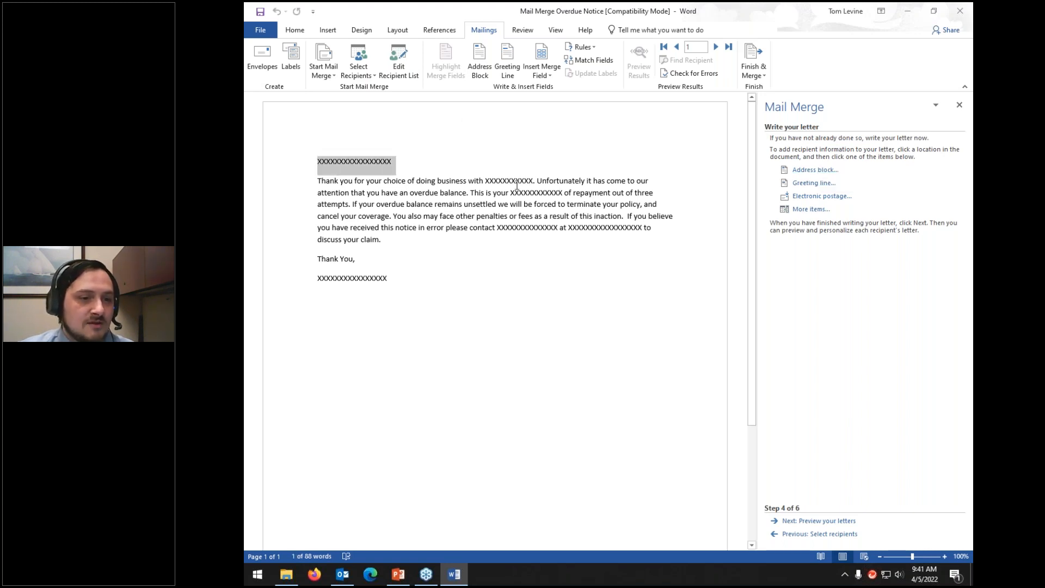
{"action": "left_click", "coordinate": [804, 171]}
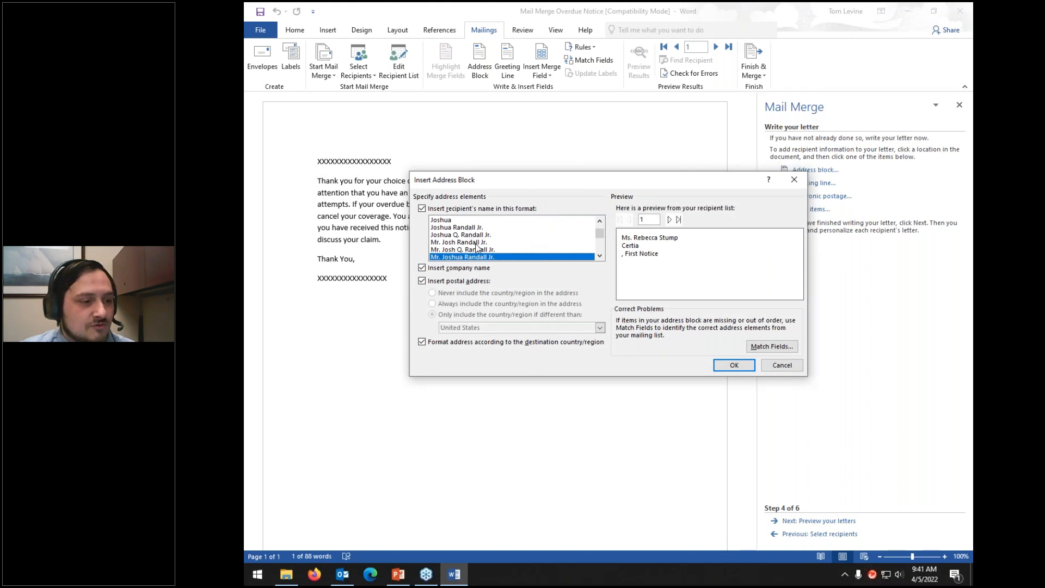
{"action": "scroll", "coordinate": [477, 247], "scroll_direction": "up", "scroll_amount": 1}
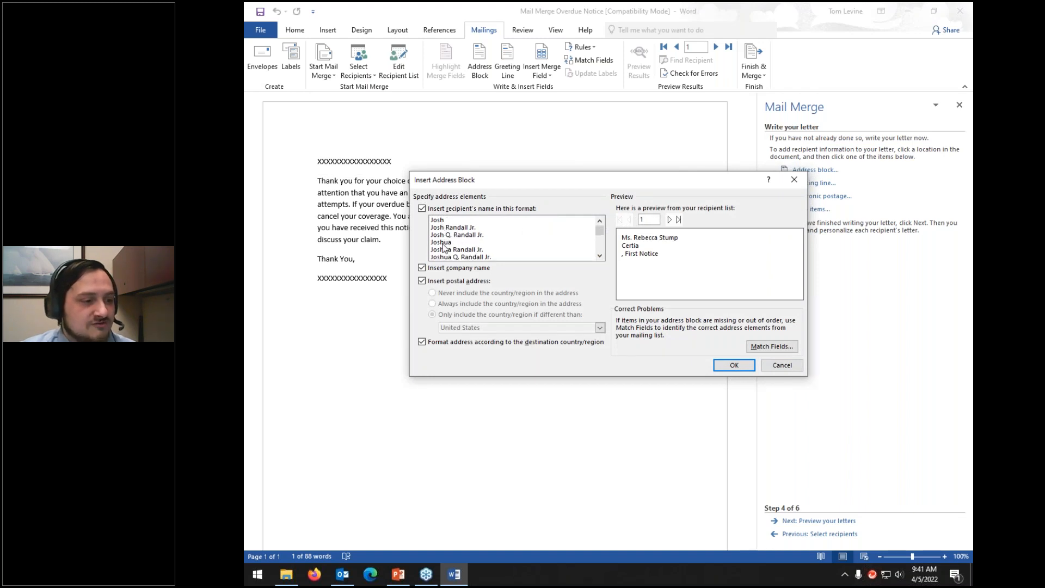
{"action": "scroll", "coordinate": [444, 247], "scroll_direction": "down", "scroll_amount": 5}
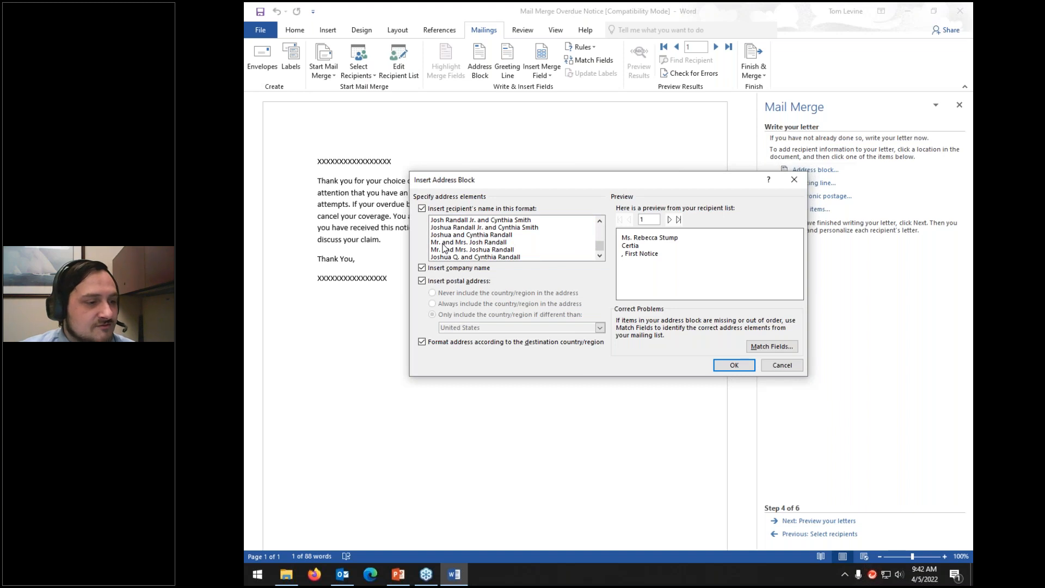
{"action": "left_click", "coordinate": [450, 235]}
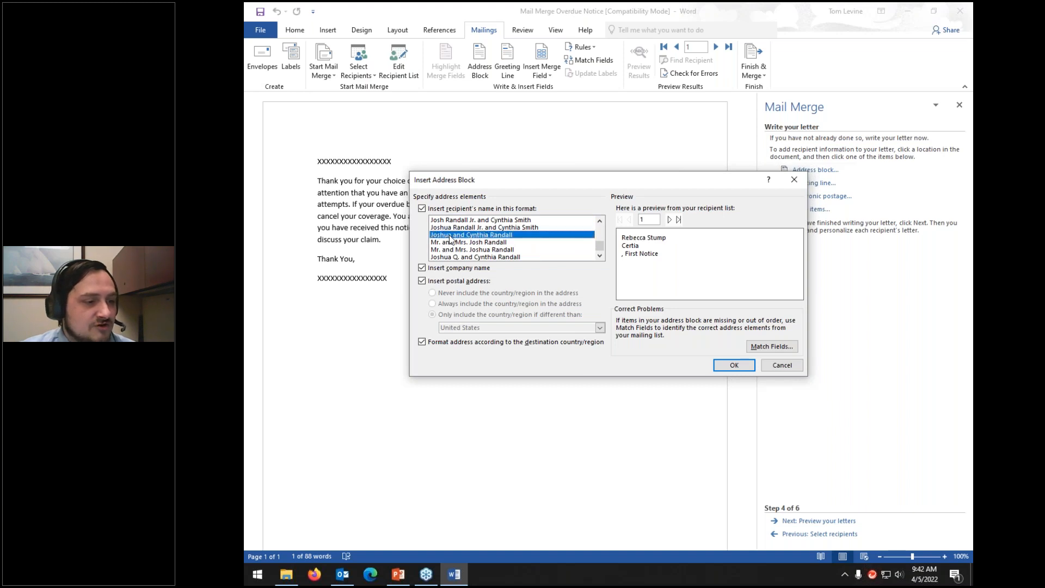
{"action": "scroll", "coordinate": [450, 238], "scroll_direction": "up", "scroll_amount": 2}
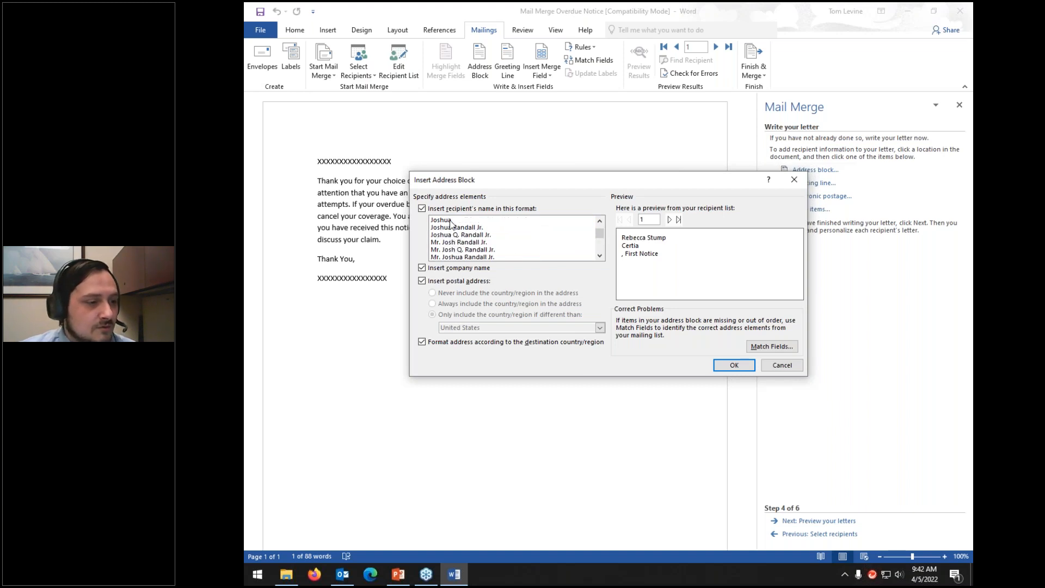
{"action": "left_click", "coordinate": [450, 220]}
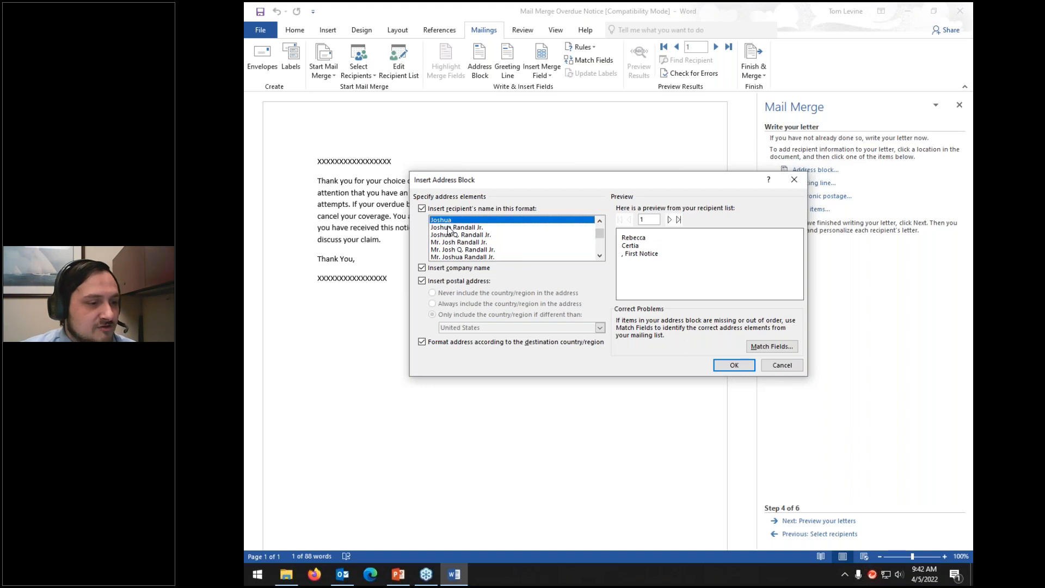
- Include the company name but not the postal address in the address block, and insert it into the letter
{"action": "left_click", "coordinate": [459, 268]}
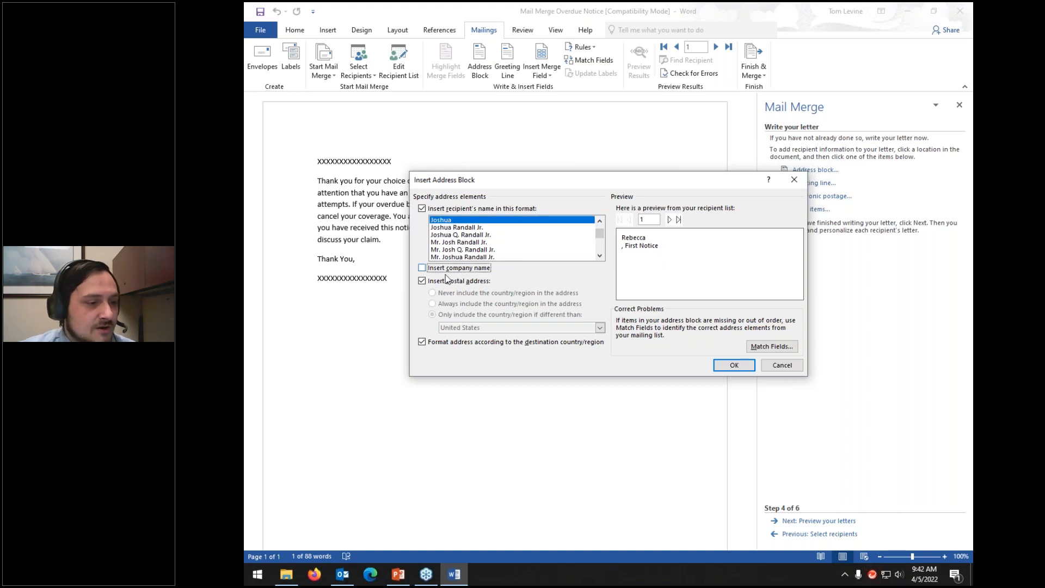
{"action": "left_click", "coordinate": [436, 286]}
{"action": "left_click", "coordinate": [422, 269]}
{"action": "left_click", "coordinate": [422, 269]}
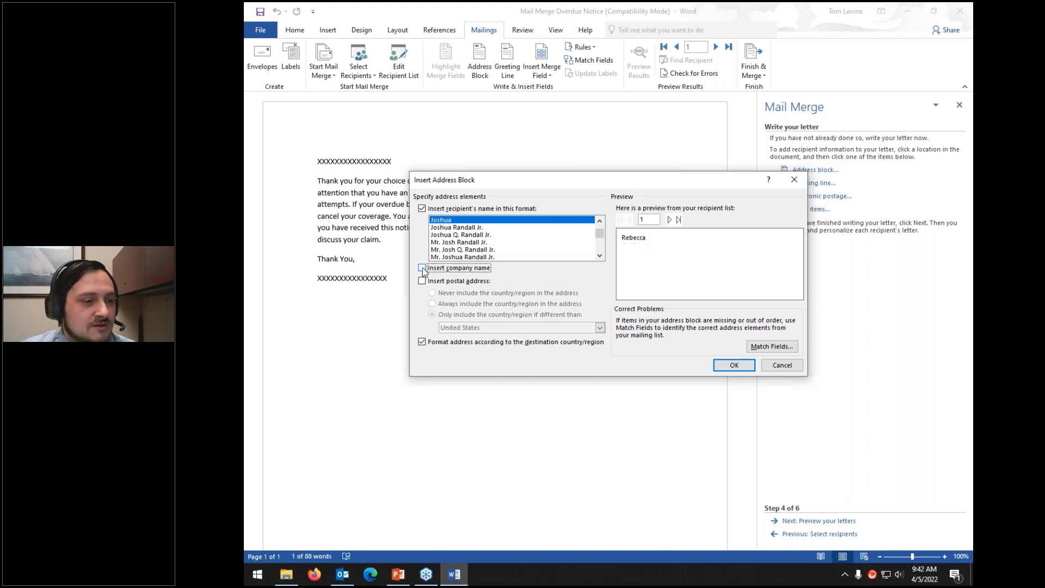
{"action": "left_click", "coordinate": [423, 268]}
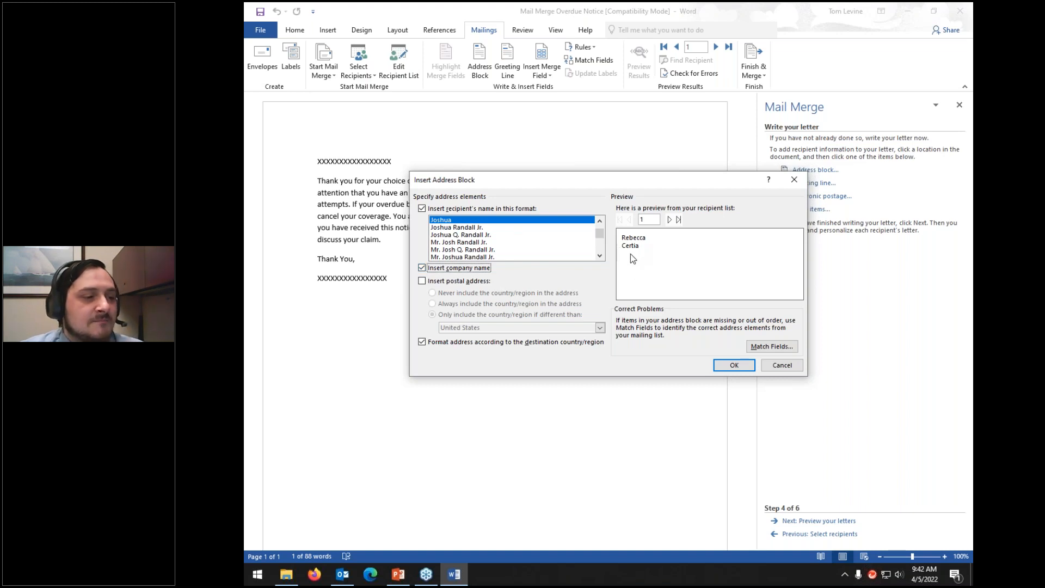
{"action": "left_click", "coordinate": [725, 366]}
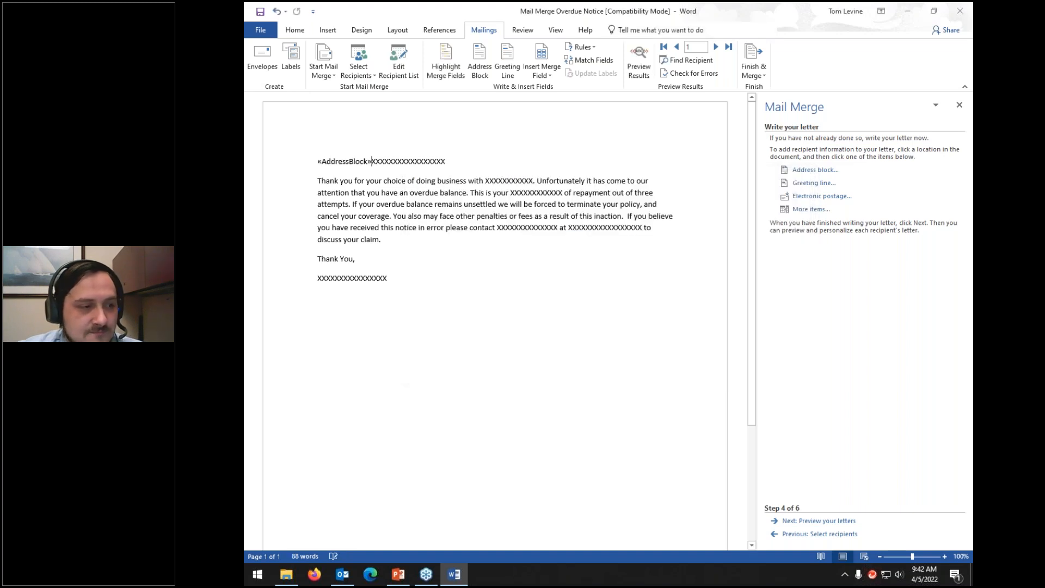
- Delete the leftover placeholder text after the AddressBlock field and add a new empty paragraph below it
{"action": "double_click", "coordinate": [374, 164]}
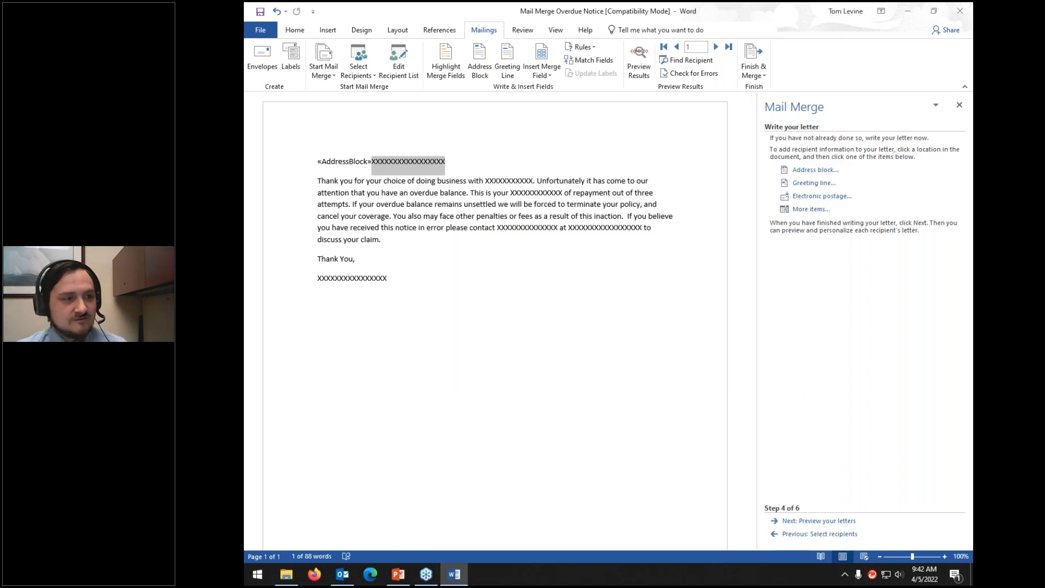
{"action": "key", "text": "Delete"}
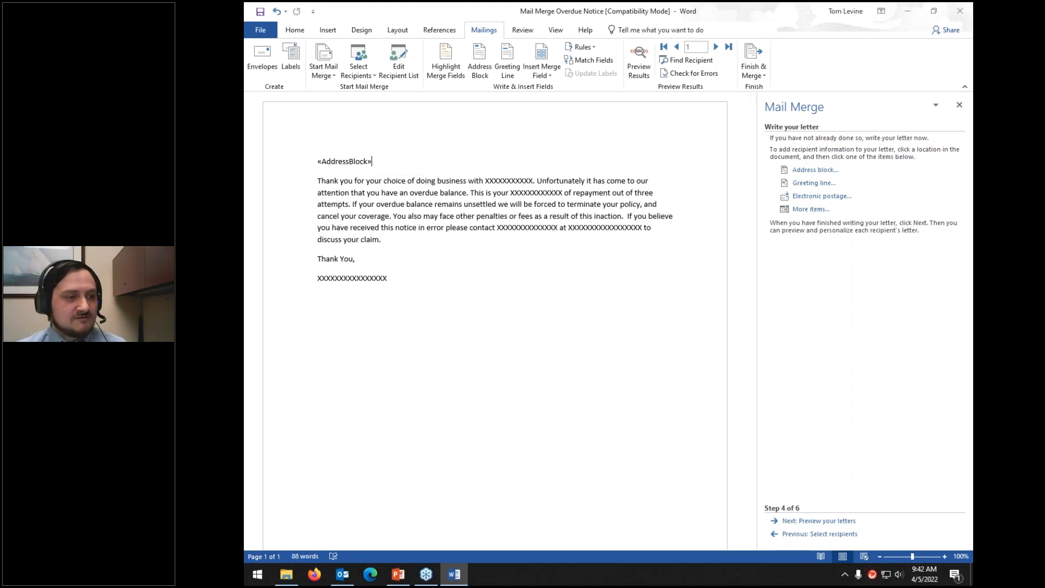
{"action": "key", "text": "Return"}
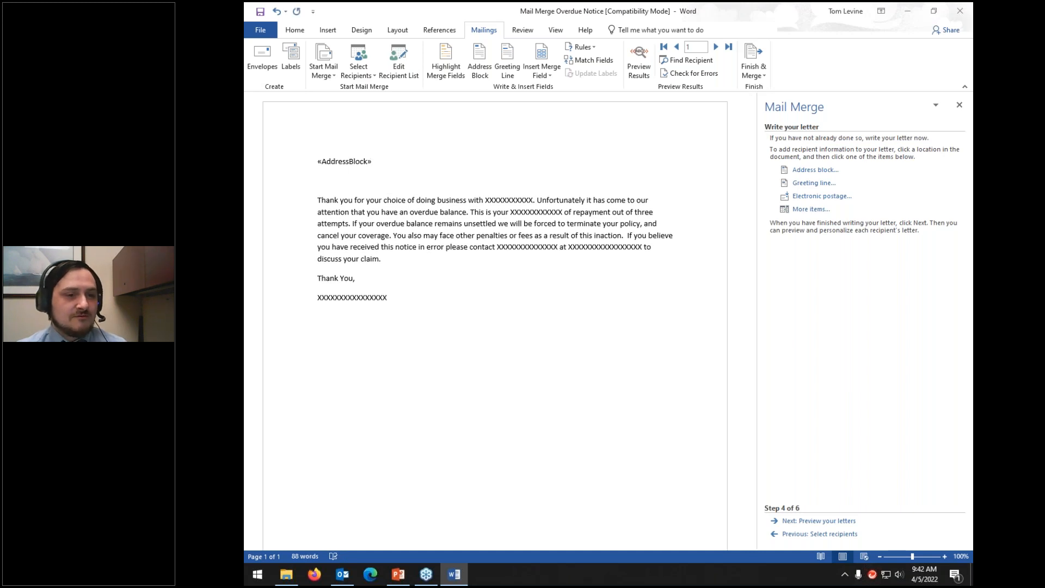
- Start a greeting line that opens with "To", uses the "Mr. Randall" name format and ends with a comma
{"action": "left_click", "coordinate": [797, 184]}
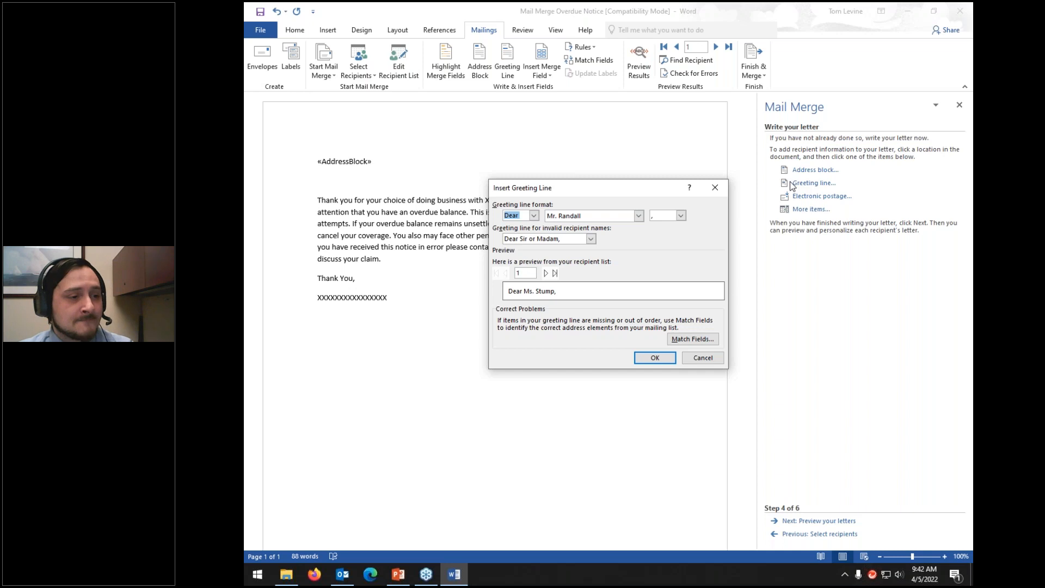
{"action": "left_click", "coordinate": [534, 216]}
{"action": "left_click", "coordinate": [518, 233]}
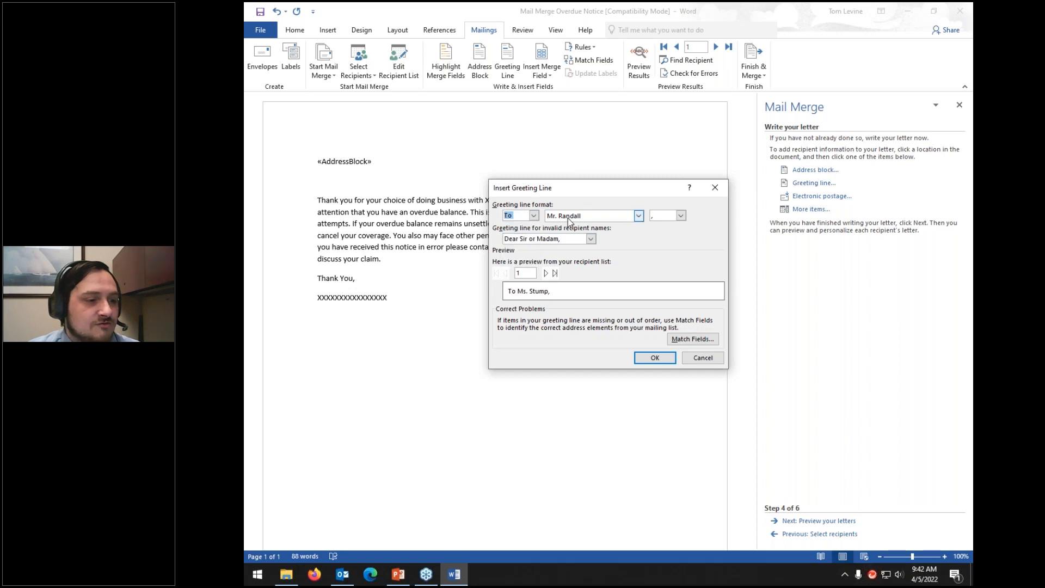
{"action": "left_click", "coordinate": [567, 218]}
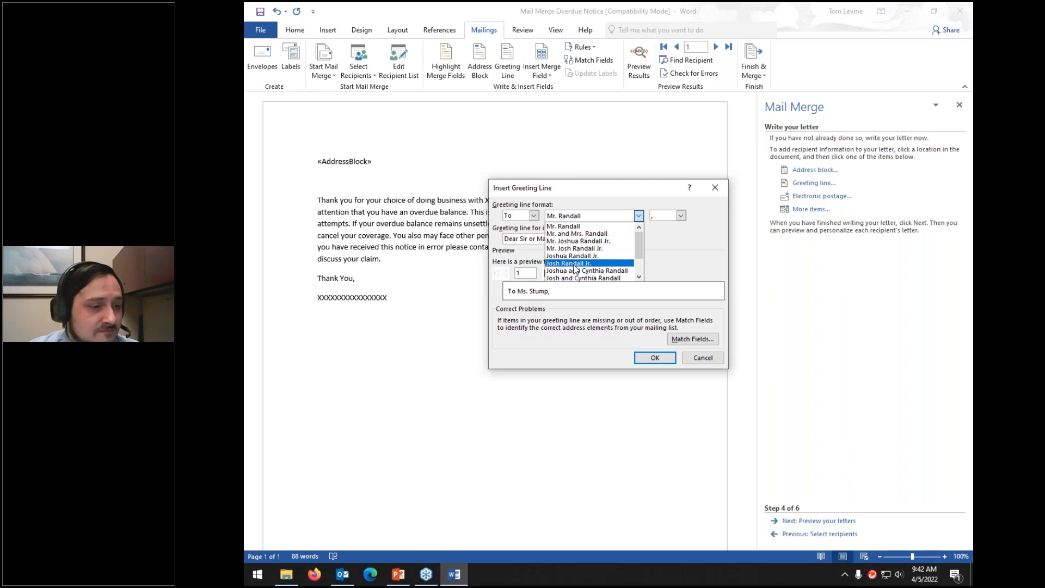
{"action": "left_click", "coordinate": [566, 226]}
{"action": "left_click", "coordinate": [669, 219]}
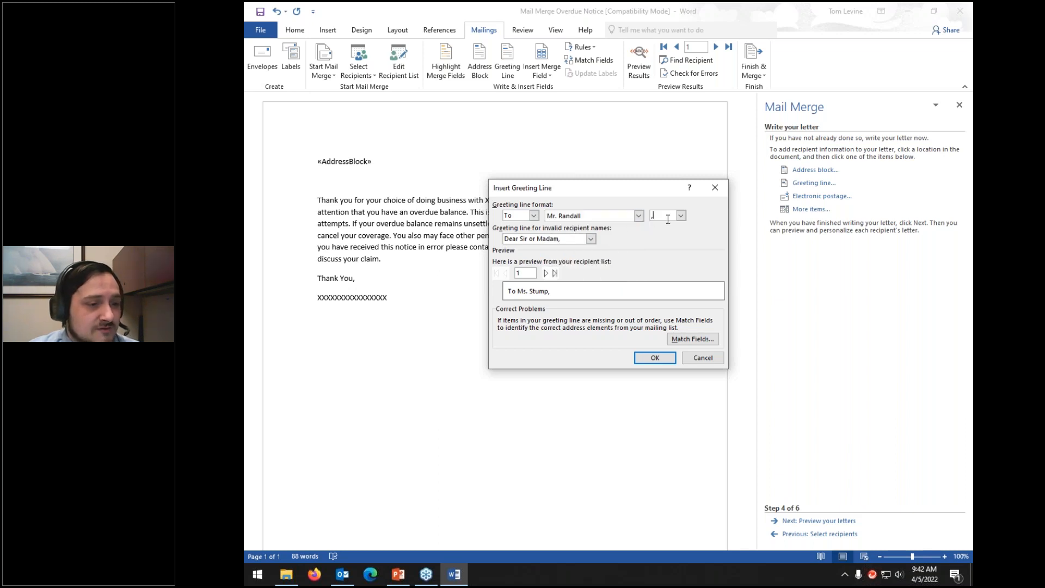
{"action": "left_click", "coordinate": [681, 216]}
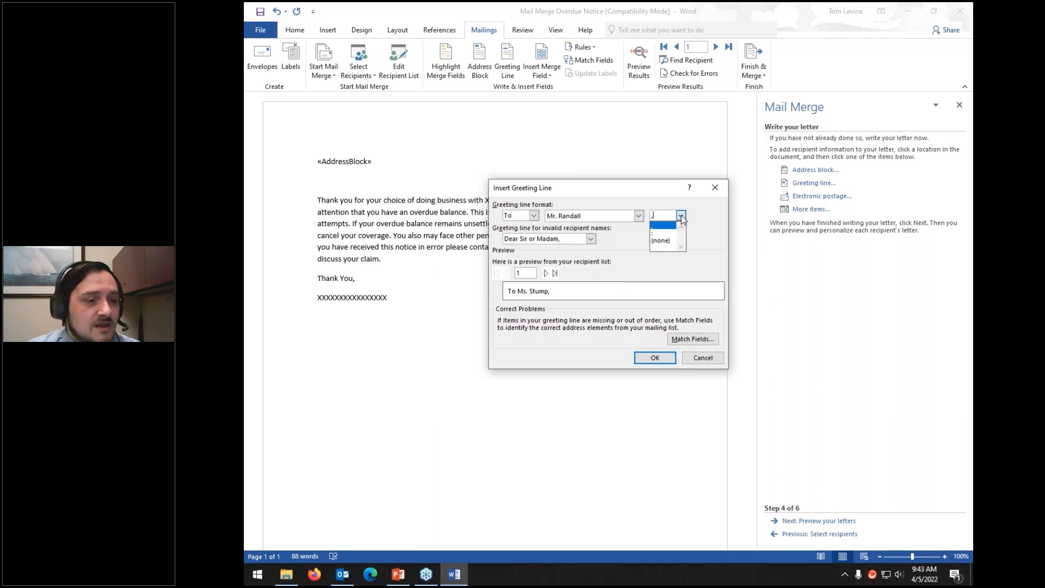
{"action": "left_click", "coordinate": [652, 227]}
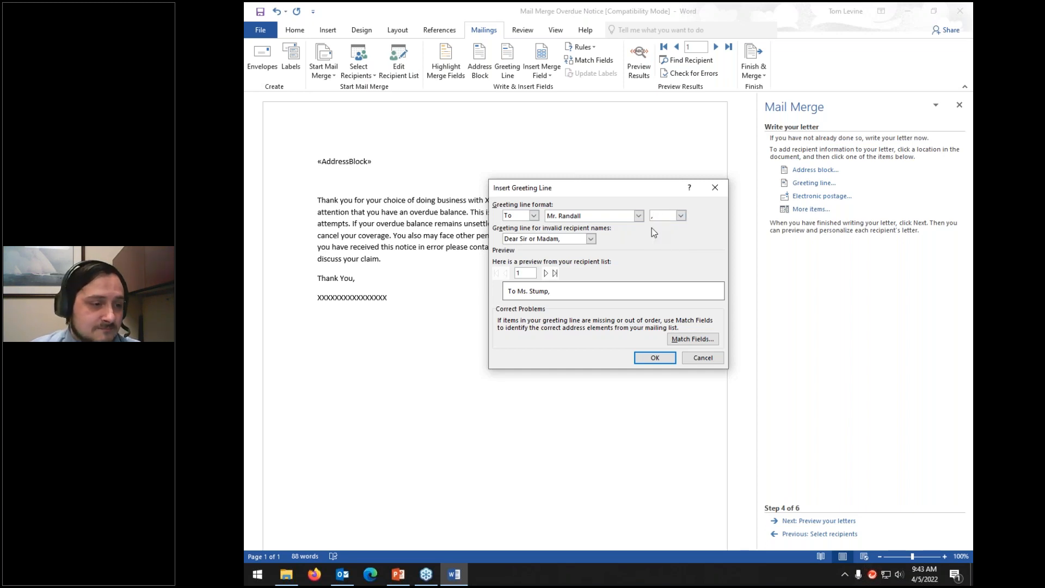
- Set the greeting for invalid recipient names to "To Whom It May Concern:" and preview the greeting through to recipient 9
{"action": "left_click", "coordinate": [593, 240]}
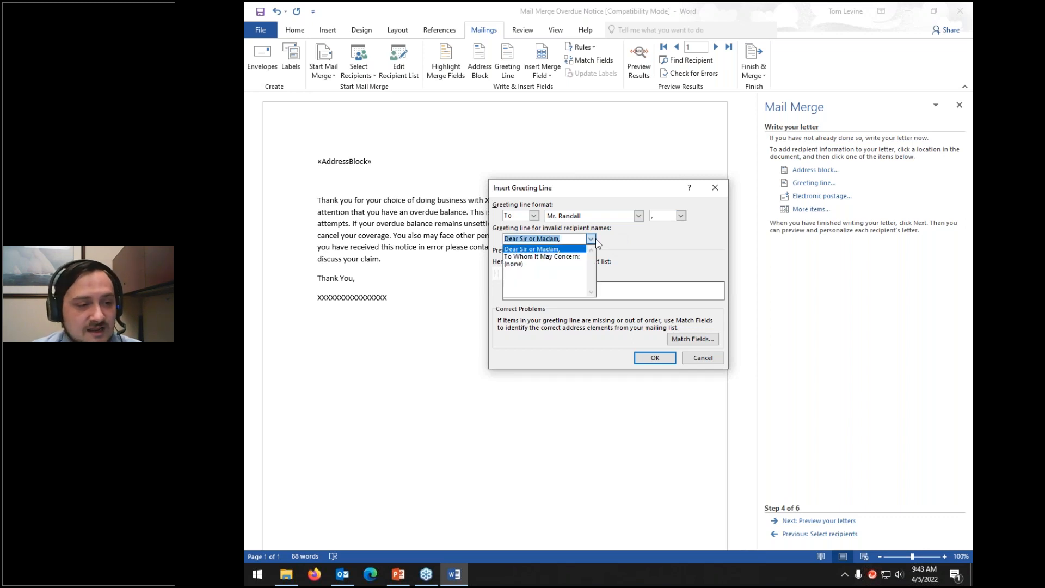
{"action": "left_click", "coordinate": [541, 257]}
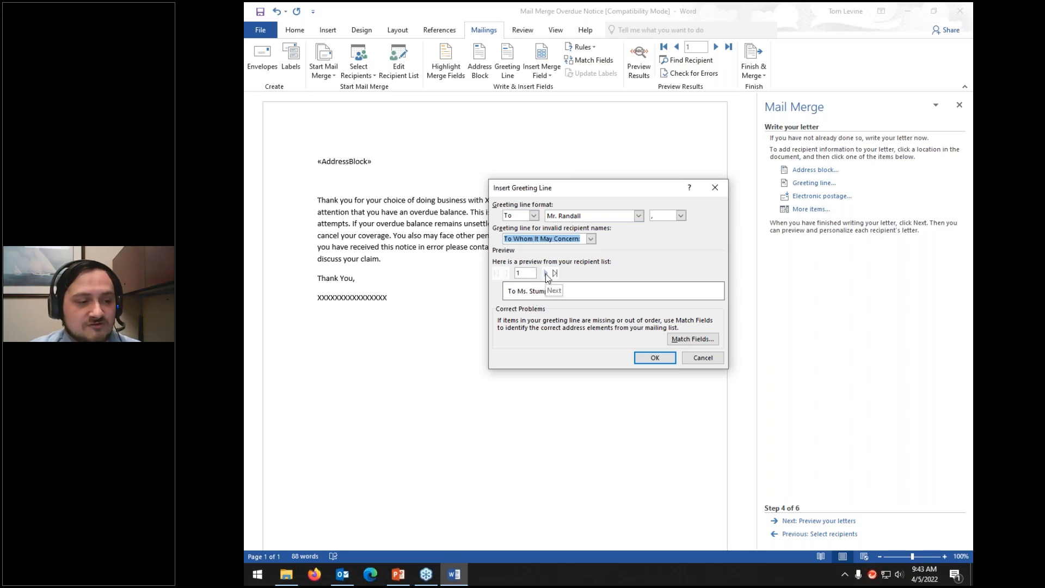
{"action": "left_click", "coordinate": [545, 273]}
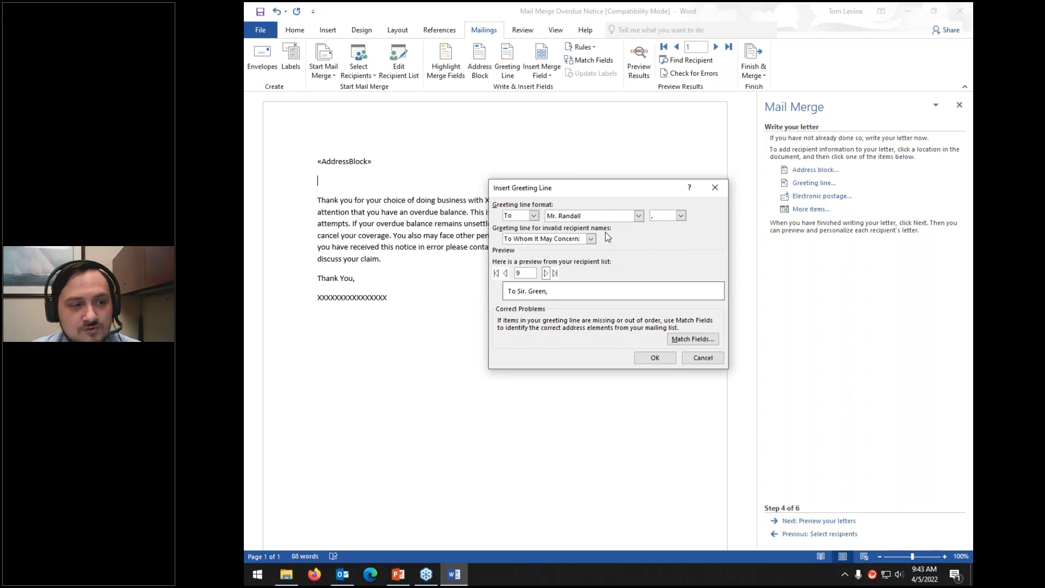
- Bring up the greeting line's field matching and match Courtesy Title to the Prefix column
{"action": "left_click", "coordinate": [676, 346]}
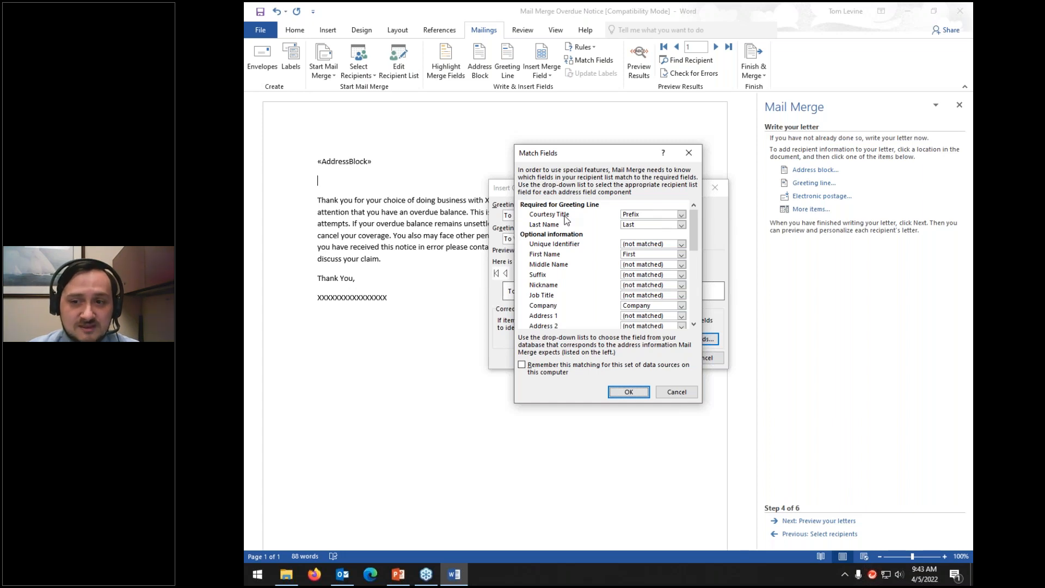
{"action": "left_click", "coordinate": [638, 216]}
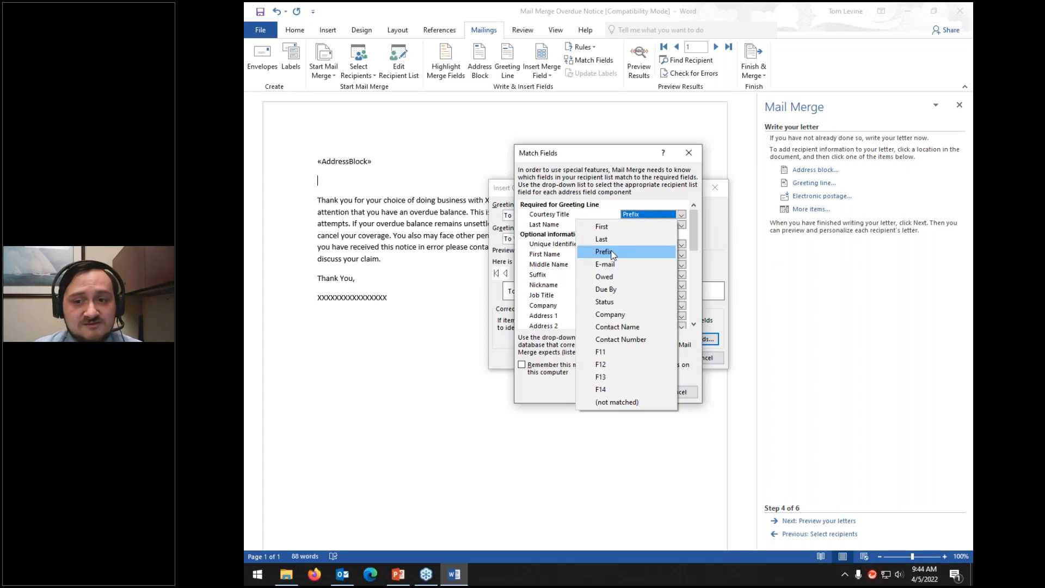
{"action": "left_click", "coordinate": [613, 253]}
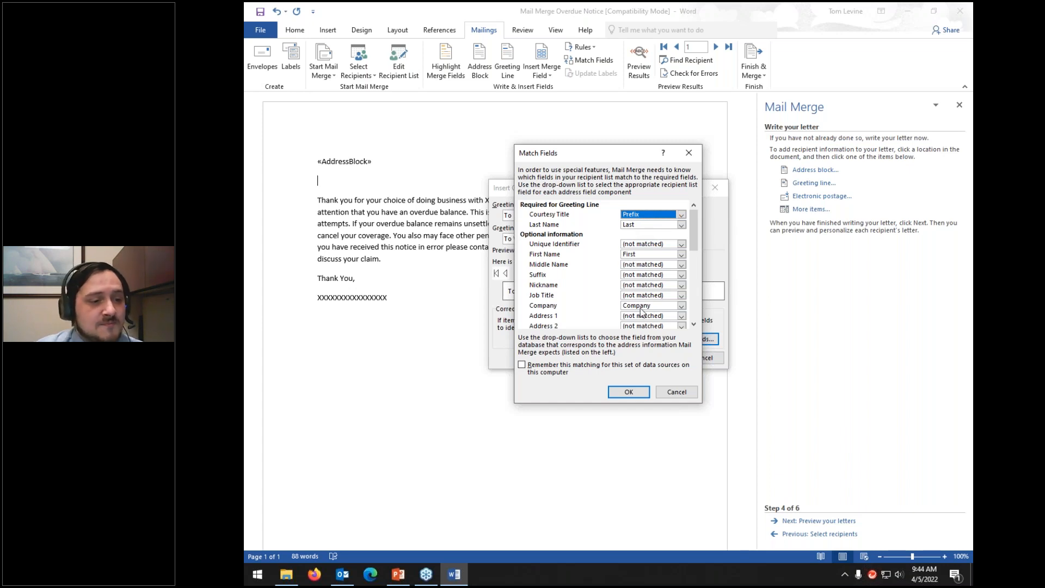
- Examine which recipient columns are matched to the optional fields, including the choices available for Suffix
{"action": "scroll", "coordinate": [642, 312], "scroll_direction": "down", "scroll_amount": 2}
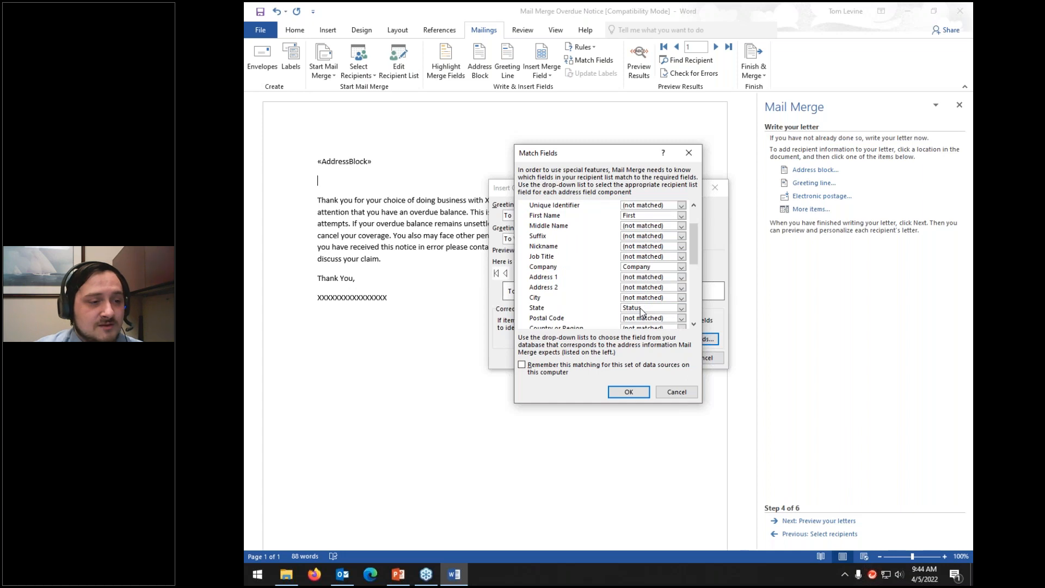
{"action": "left_click", "coordinate": [646, 238]}
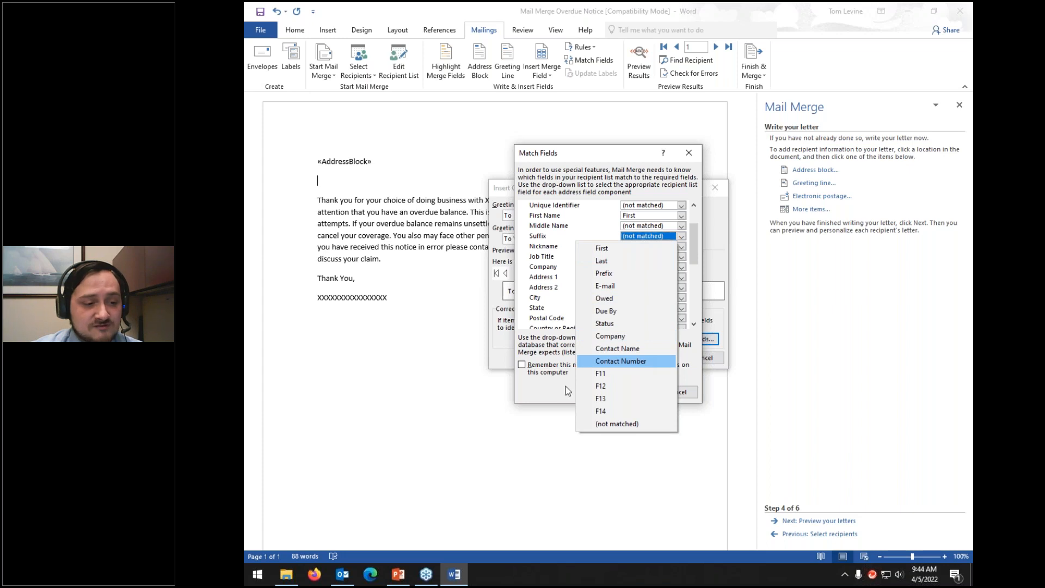
{"action": "left_click", "coordinate": [616, 177]}
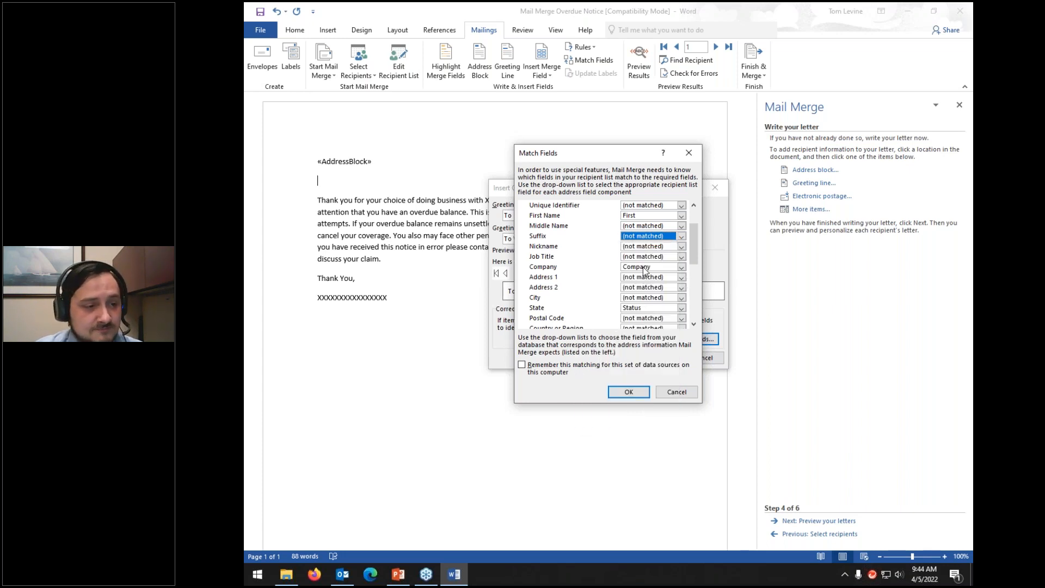
{"action": "scroll", "coordinate": [642, 267], "scroll_direction": "down", "scroll_amount": 2}
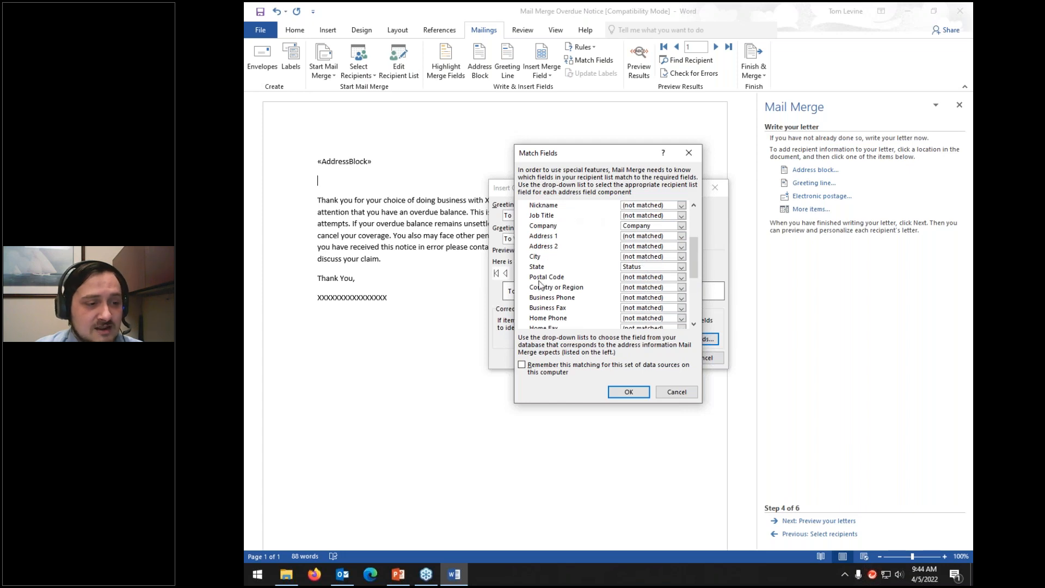
{"action": "scroll", "coordinate": [549, 291], "scroll_direction": "down", "scroll_amount": 2}
{"action": "scroll", "coordinate": [550, 292], "scroll_direction": "down", "scroll_amount": 2}
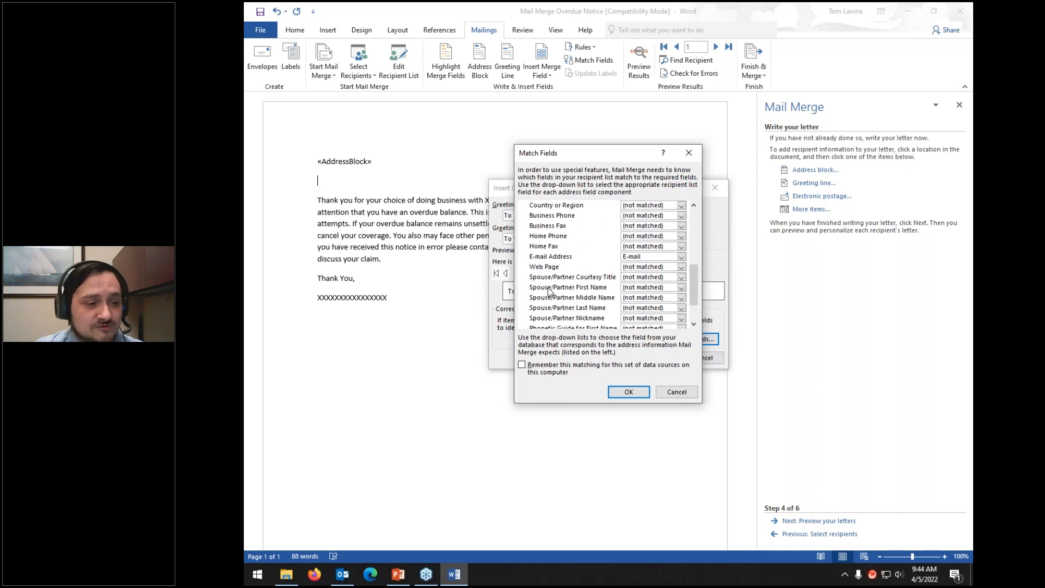
{"action": "scroll", "coordinate": [548, 292], "scroll_direction": "down", "scroll_amount": 2}
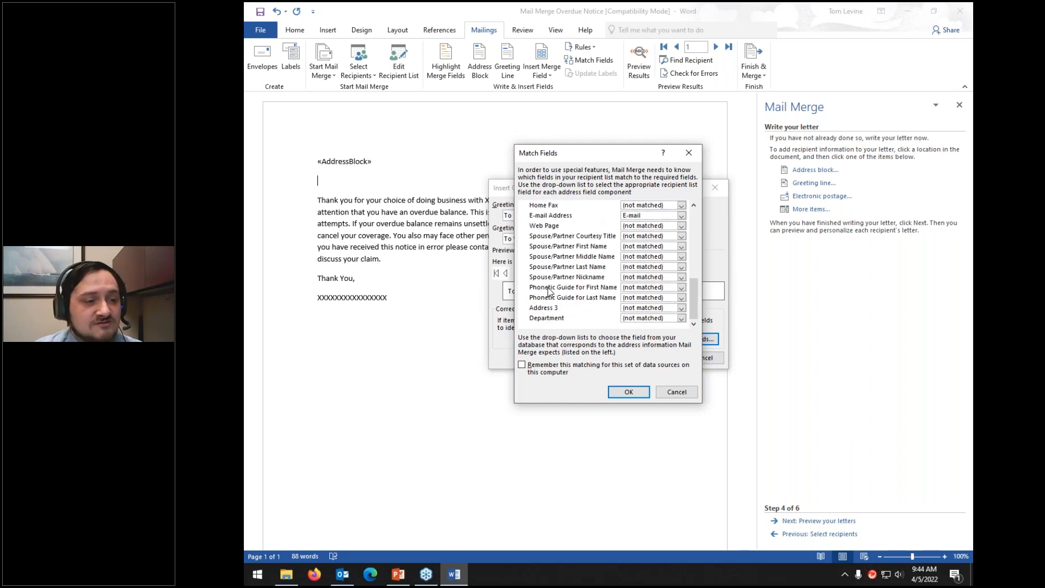
{"action": "scroll", "coordinate": [549, 291], "scroll_direction": "up", "scroll_amount": 4}
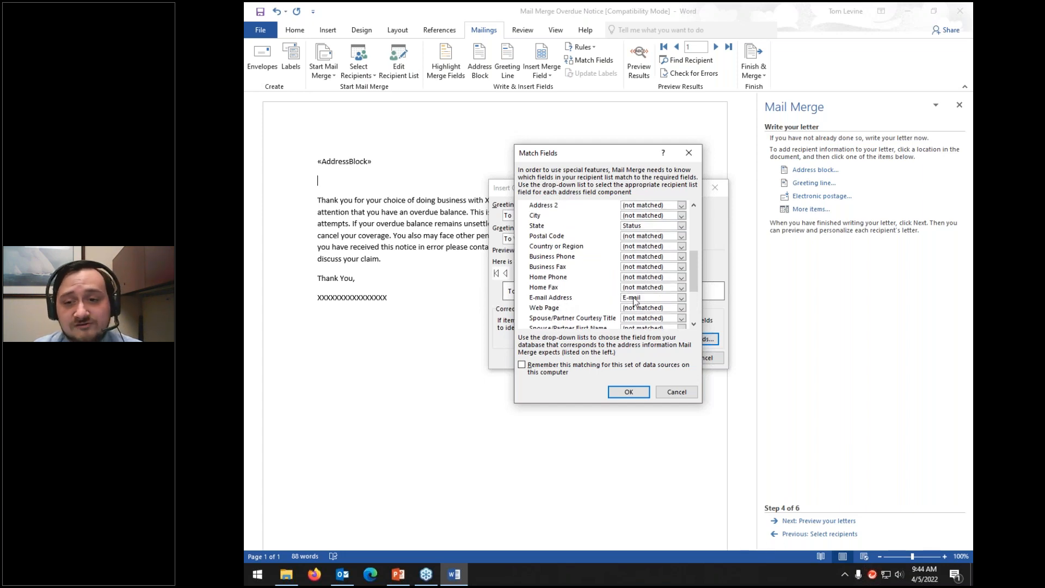
{"action": "scroll", "coordinate": [633, 300], "scroll_direction": "up", "scroll_amount": 6}
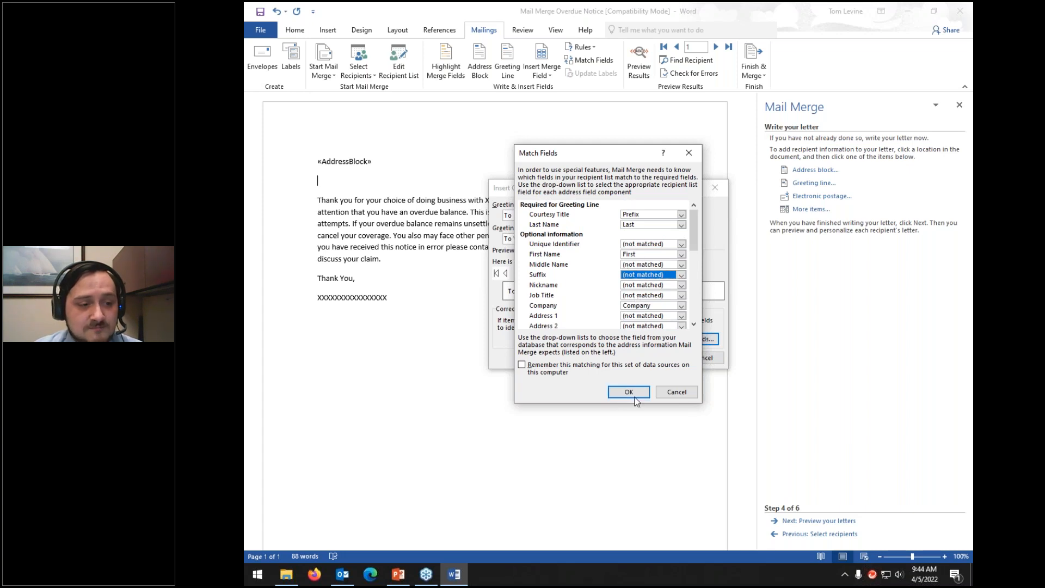
- Have the field matching remembered for this set of data sources, and insert the greeting line into the letter
{"action": "left_click", "coordinate": [558, 370]}
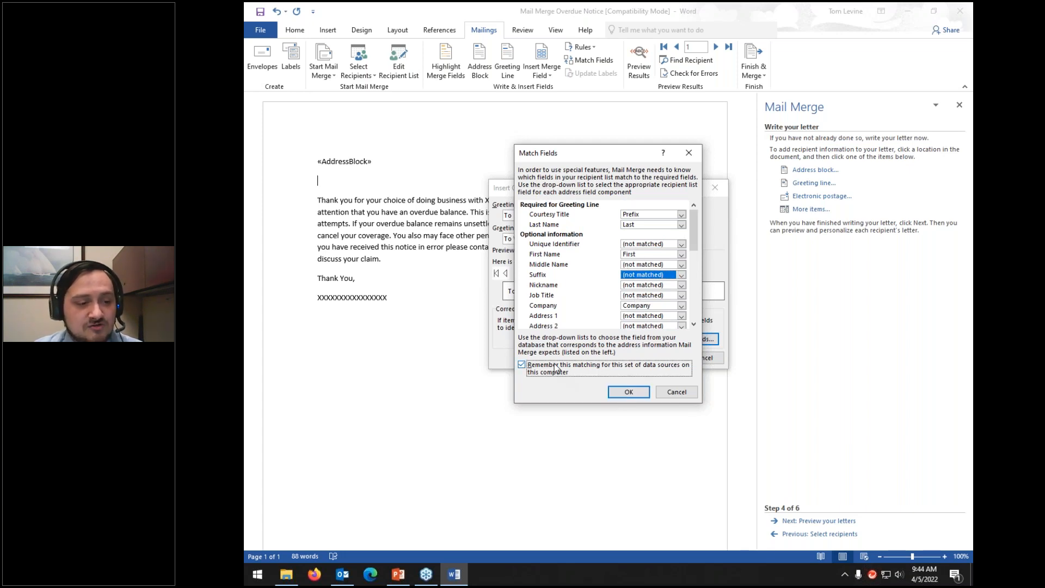
{"action": "left_click", "coordinate": [627, 392]}
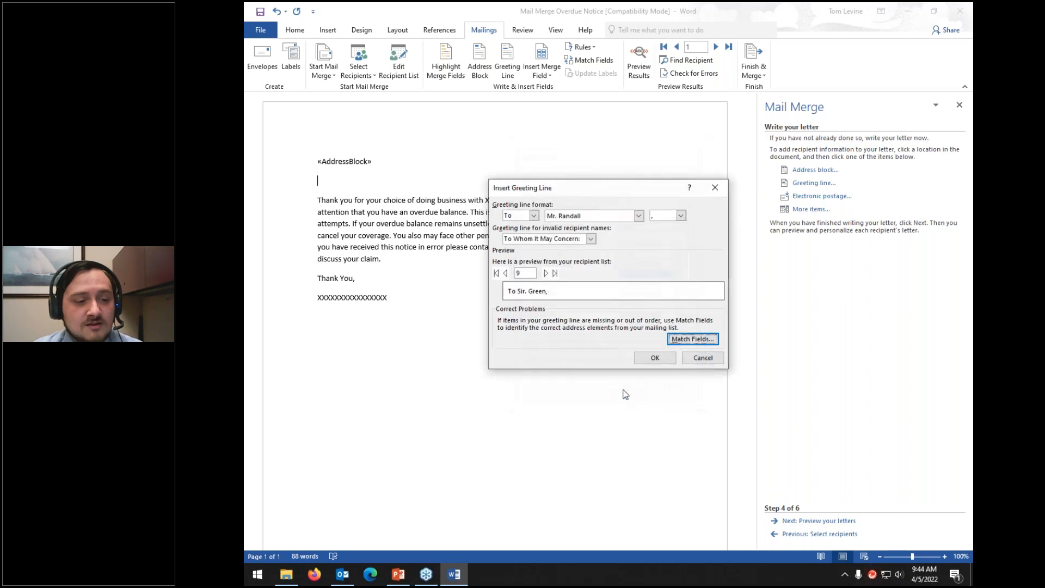
{"action": "left_click", "coordinate": [653, 357]}
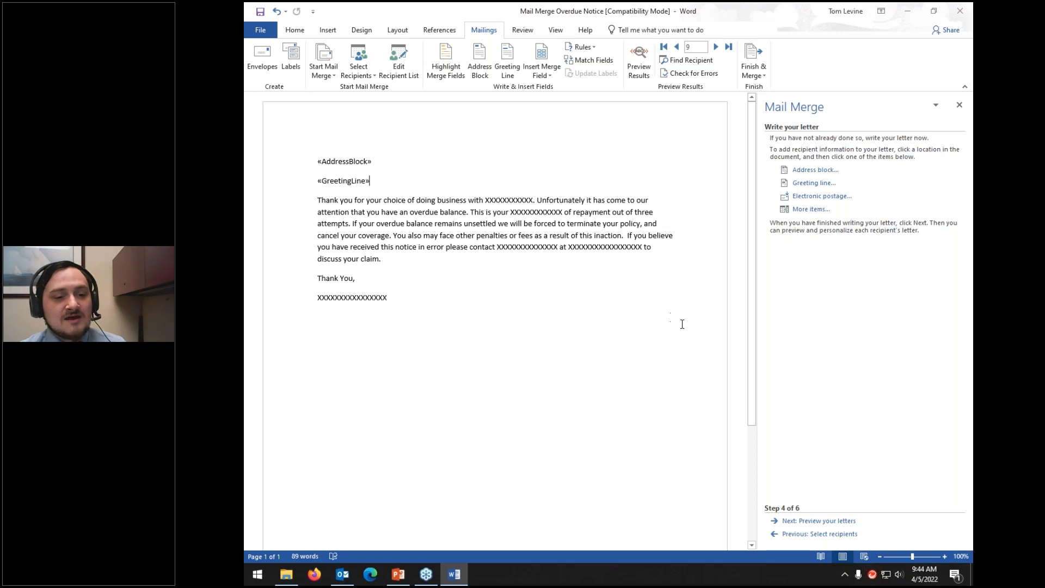
- Advance the mail merge wizard through the letter preview to the completion stage and close its pane
{"action": "left_click", "coordinate": [839, 521]}
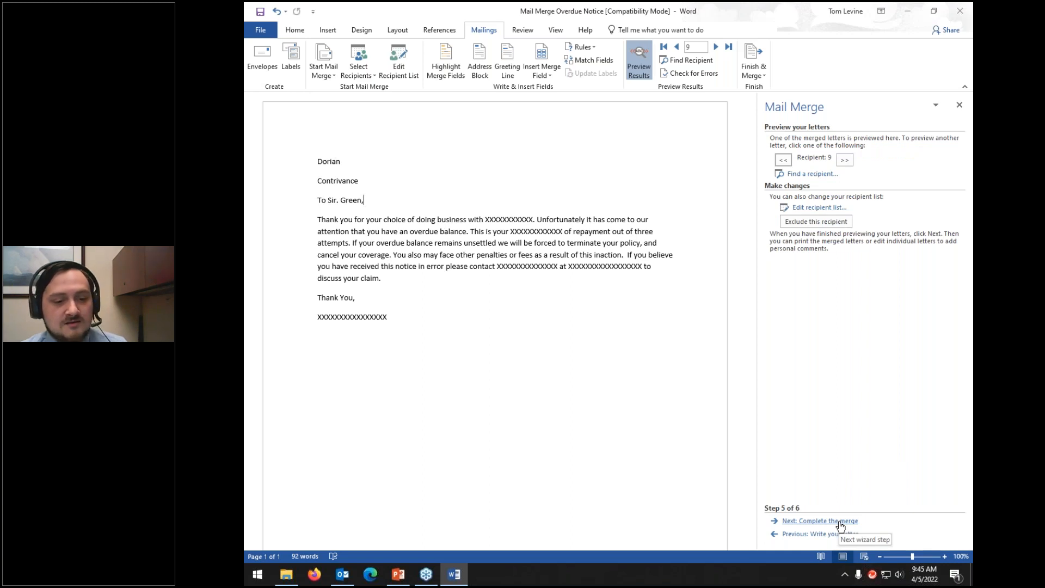
{"action": "left_click", "coordinate": [839, 521]}
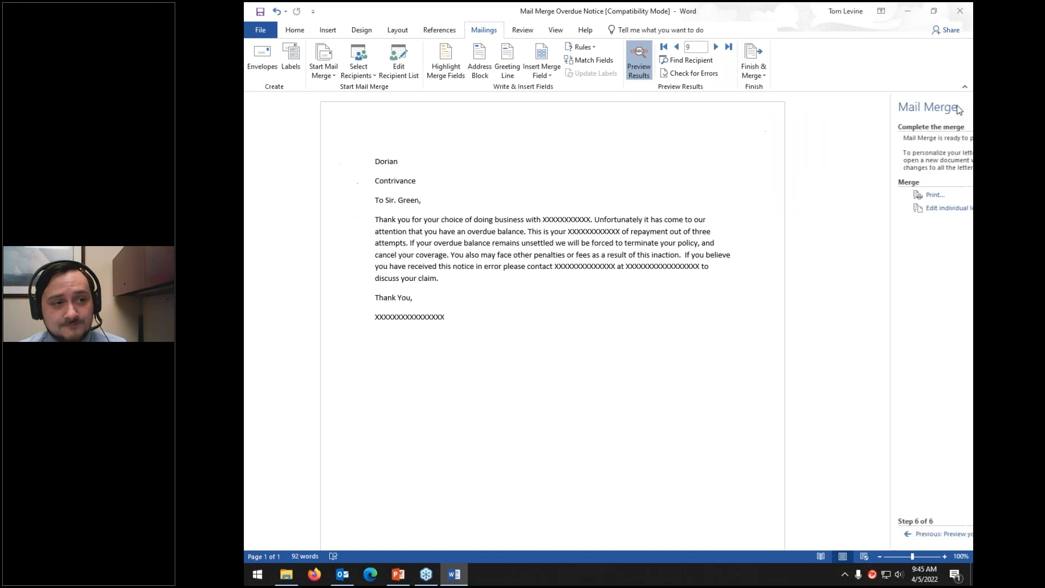
{"action": "left_click", "coordinate": [958, 106]}
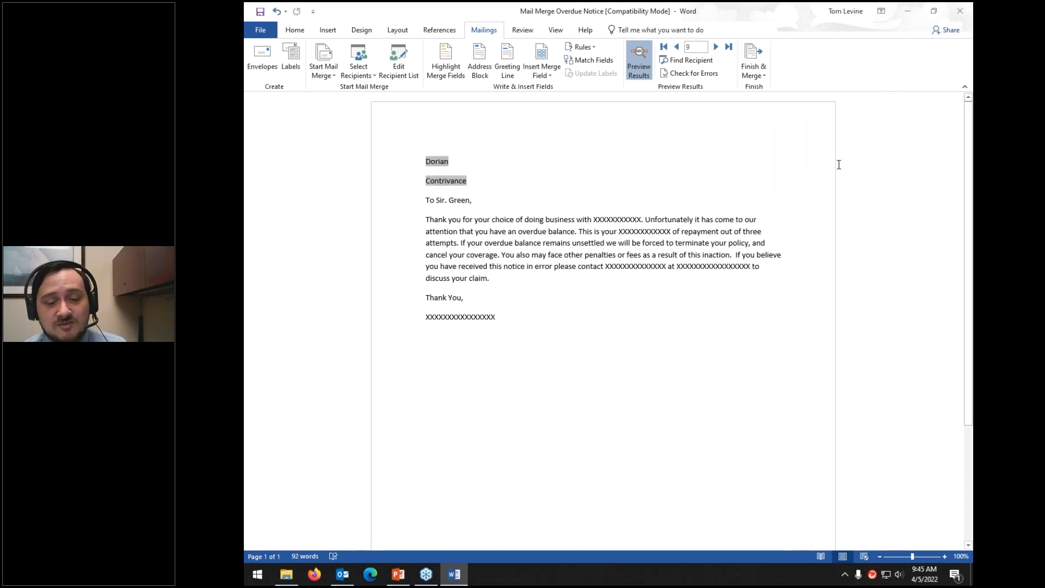
- Preview the first recipient's letter and compare it with the merge field view, ending with the results preview off
{"action": "left_click", "coordinate": [664, 47]}
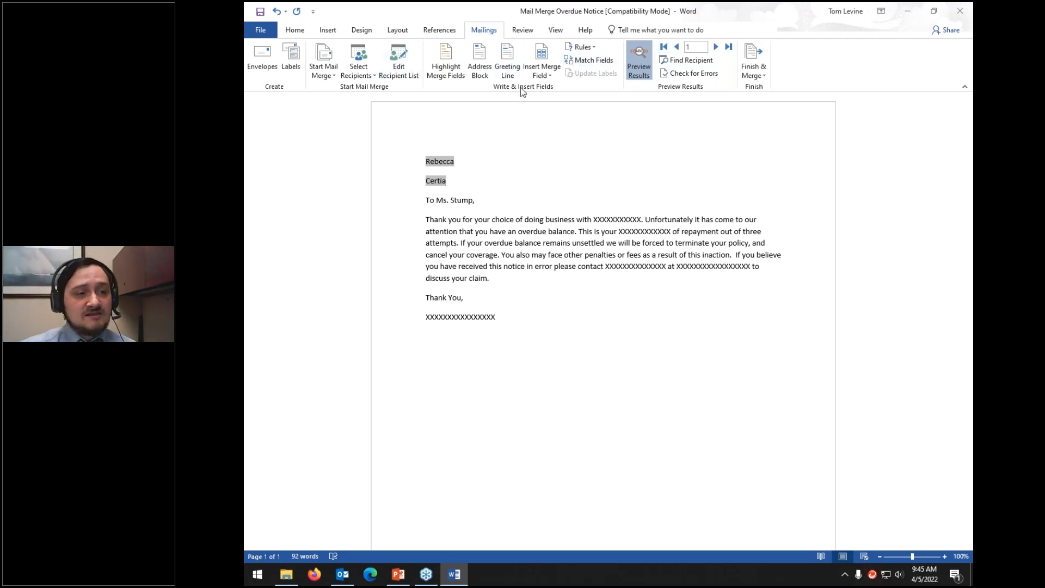
{"action": "left_click", "coordinate": [641, 70]}
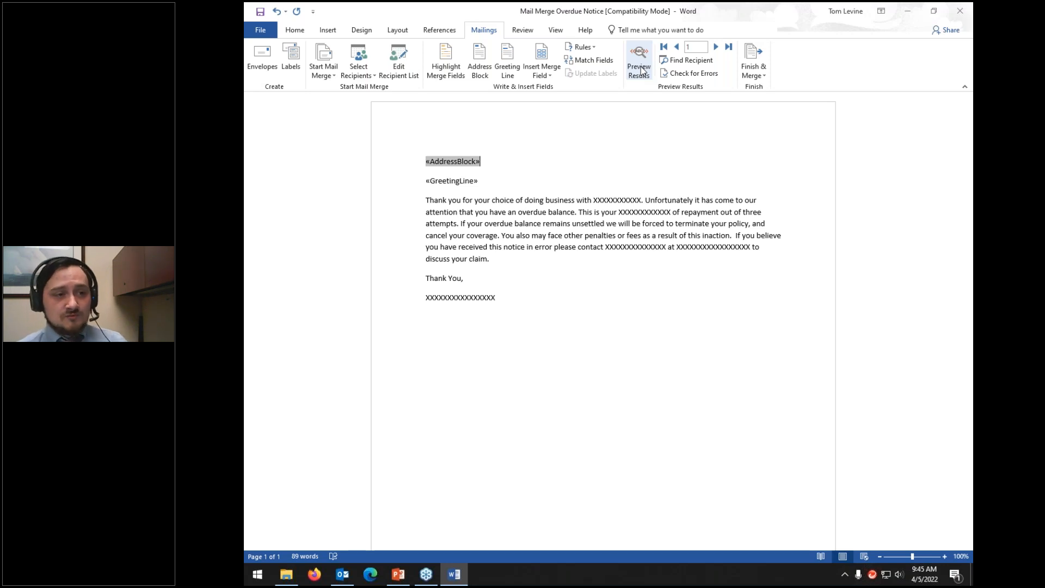
{"action": "left_click", "coordinate": [642, 69]}
{"action": "left_click", "coordinate": [641, 68]}
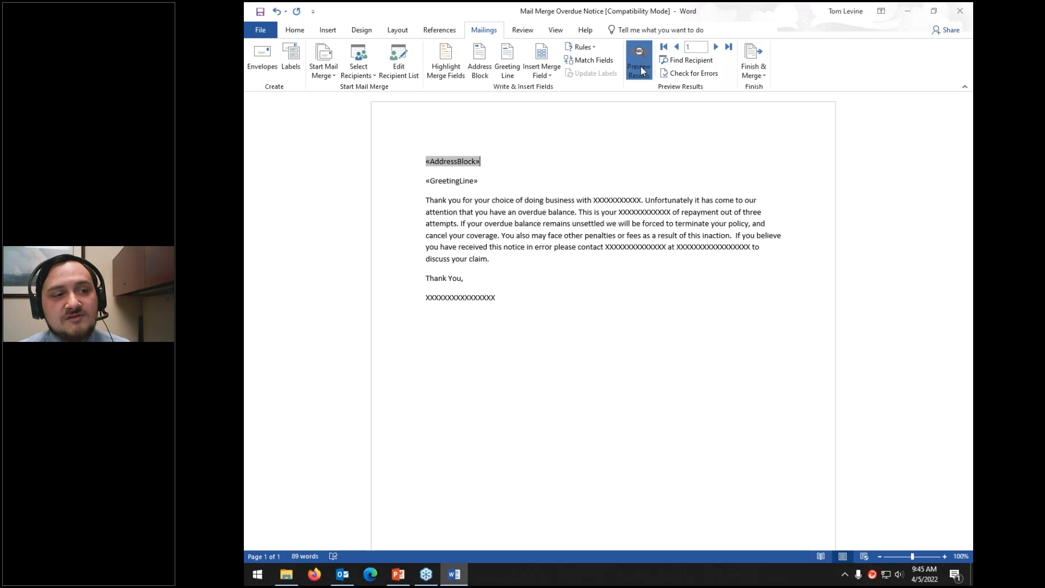
{"action": "left_click", "coordinate": [642, 70]}
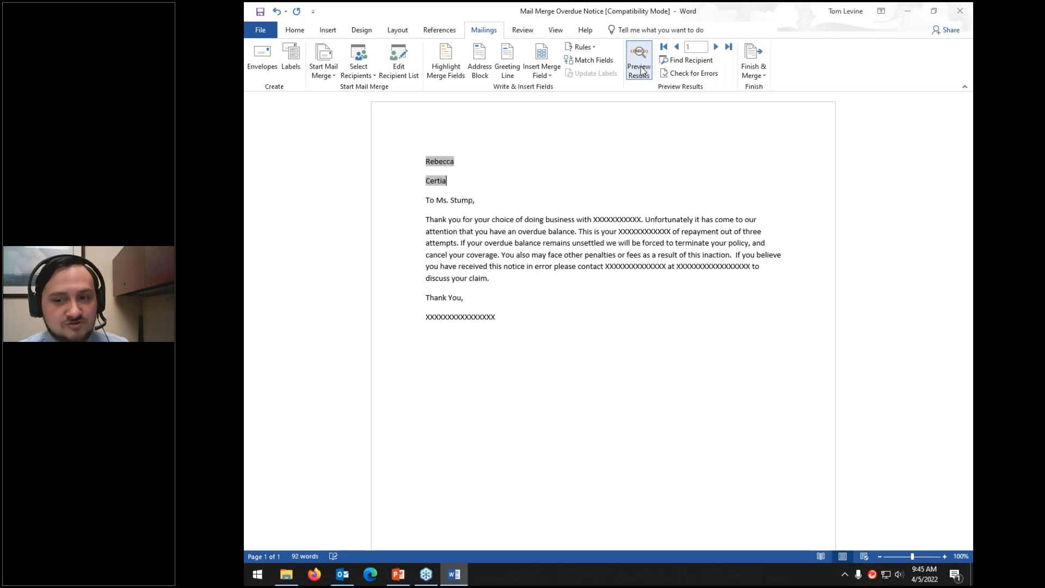
{"action": "left_click", "coordinate": [642, 70]}
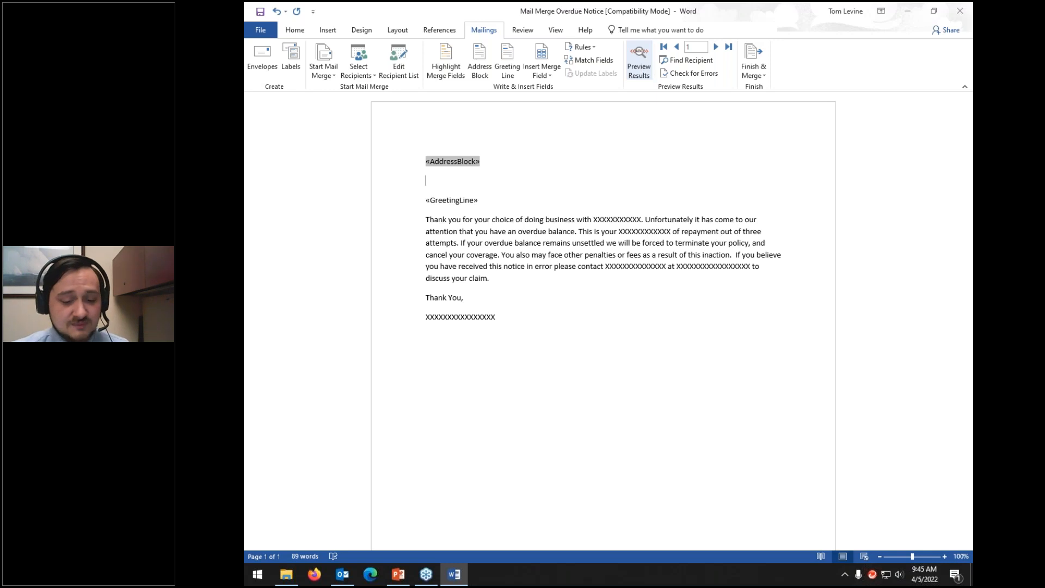
- Delete the AddressBlock field and the empty line it leaves above the GreetingLine field
{"action": "key", "text": "Delete"}
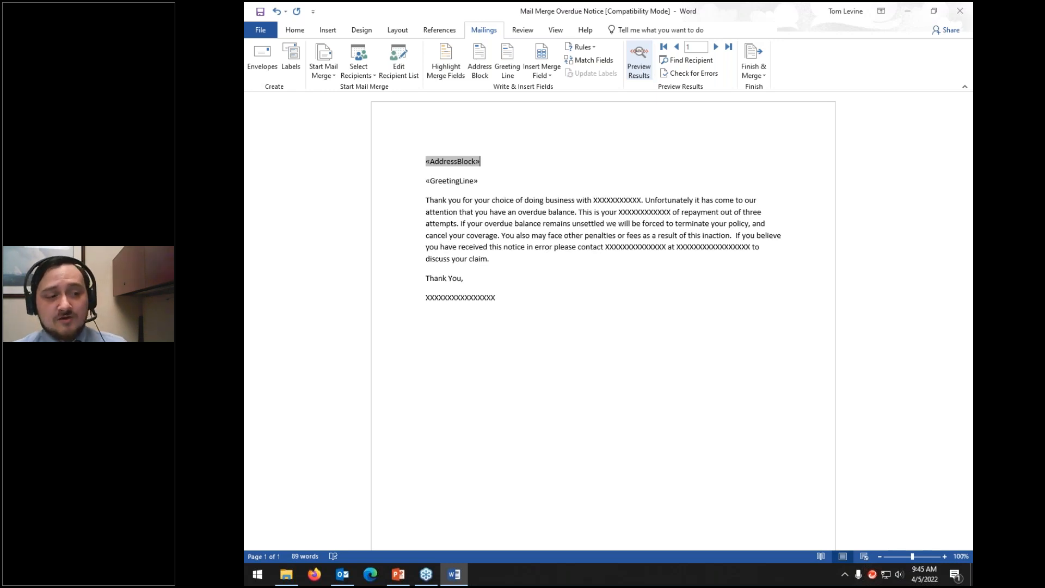
{"action": "key", "text": "BackSpace"}
{"action": "key", "text": "BackSpace"}
{"action": "key", "text": "BackSpace"}
{"action": "key", "text": "BackSpace"}
{"action": "key", "text": "BackSpace"}
{"action": "key", "text": "BackSpace"}
{"action": "key", "text": "BackSpace"}
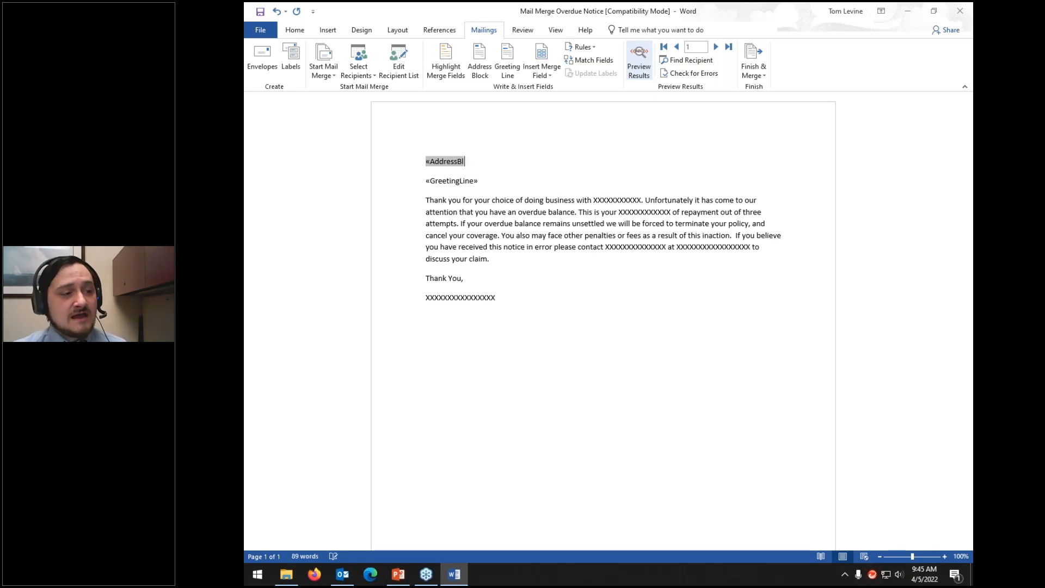
{"action": "key", "text": "BackSpace"}
{"action": "key", "text": "BackSpace"}
{"action": "key", "text": "BackSpace"}
{"action": "key", "text": "BackSpace"}
{"action": "key", "text": "BackSpace"}
{"action": "key", "text": "BackSpace"}
{"action": "key", "text": "BackSpace"}
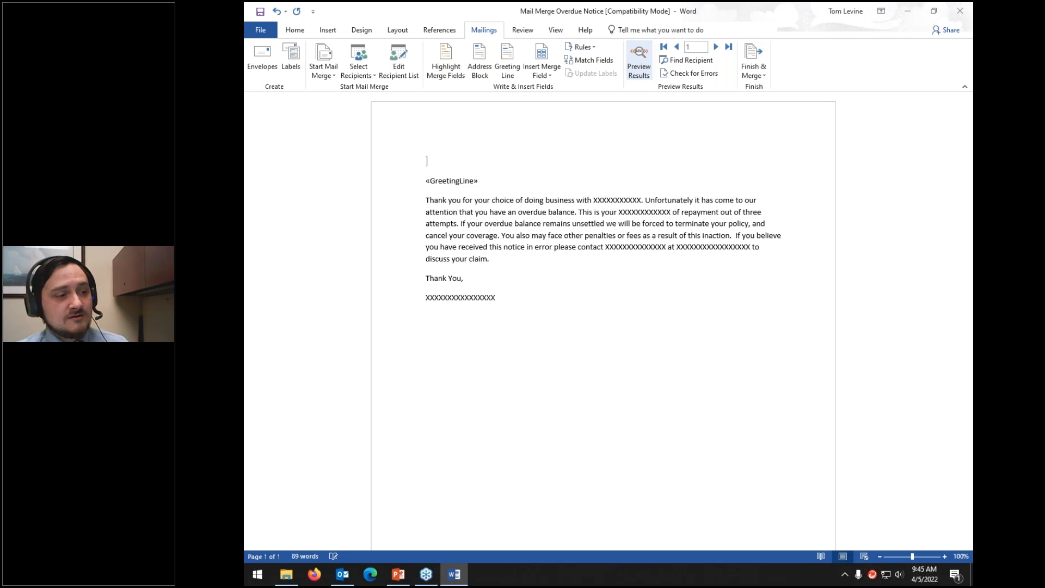
{"action": "key", "text": "Down"}
{"action": "key", "text": "BackSpace"}
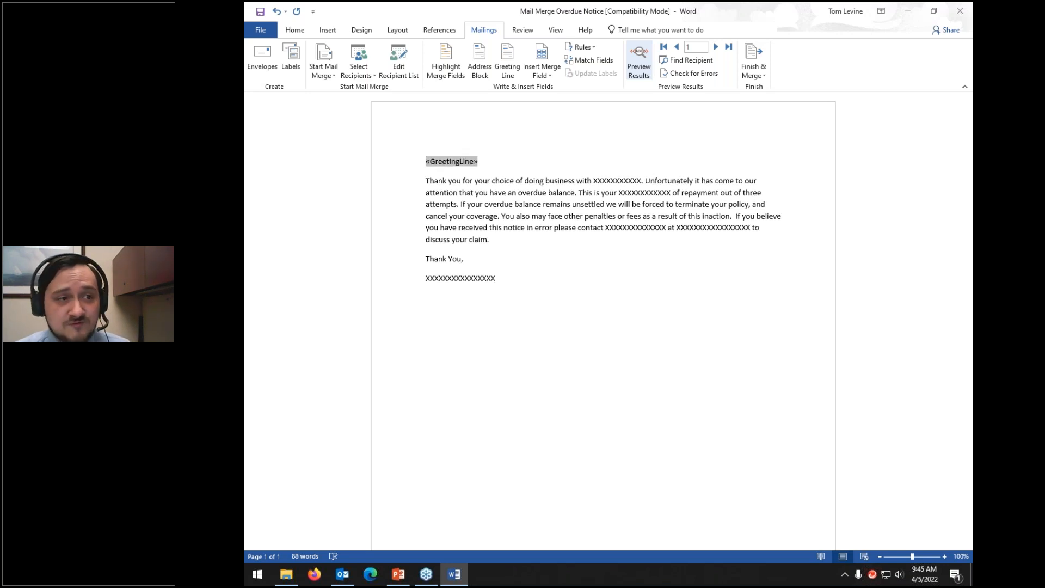
- Examine the placeholders in the letter body for the company, the notice status and the contact's name and number
{"action": "left_click", "coordinate": [615, 192]}
{"action": "left_click", "coordinate": [611, 182]}
{"action": "left_click_drag", "start_coordinate": [593, 180], "coordinate": [641, 182]}
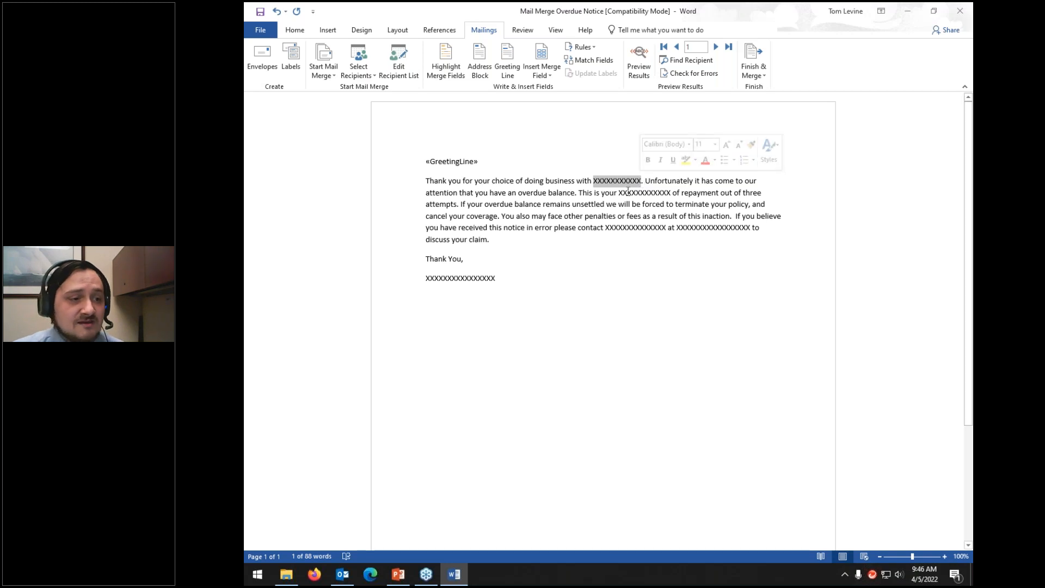
{"action": "left_click", "coordinate": [621, 192]}
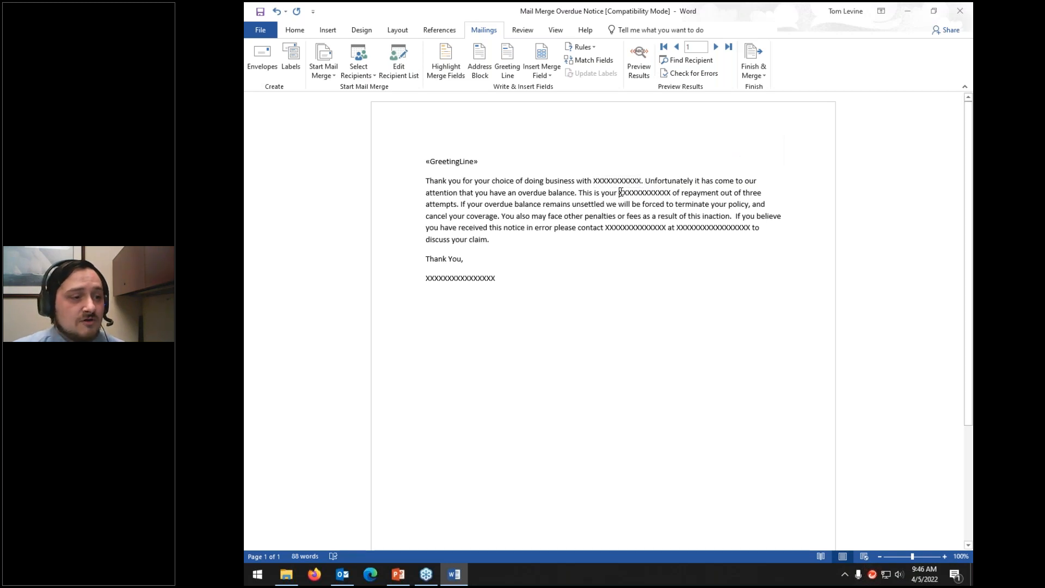
{"action": "left_click_drag", "start_coordinate": [620, 192], "coordinate": [672, 194]}
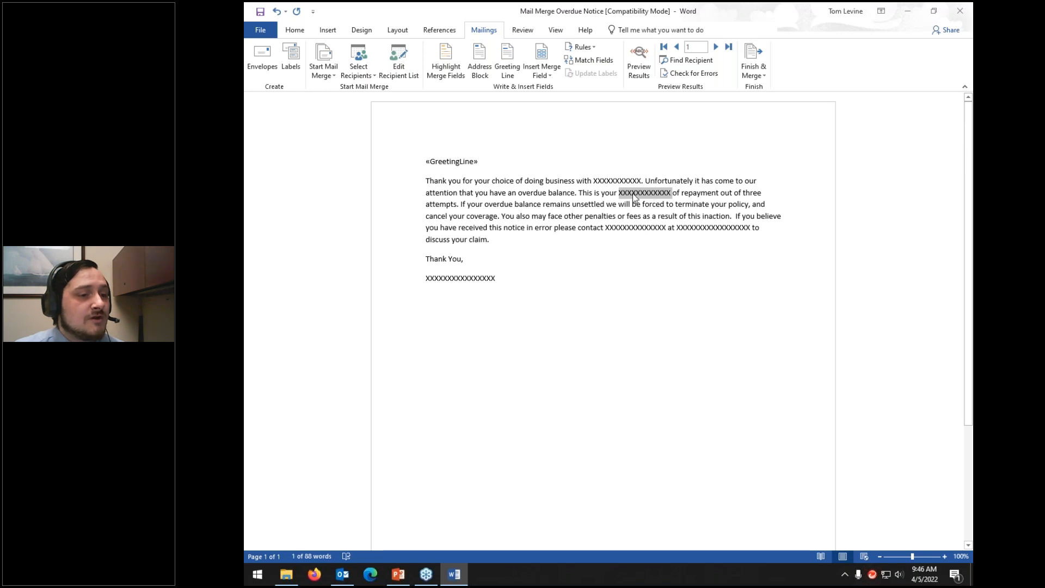
{"action": "left_click", "coordinate": [640, 229]}
{"action": "left_click_drag", "start_coordinate": [619, 193], "coordinate": [672, 195]}
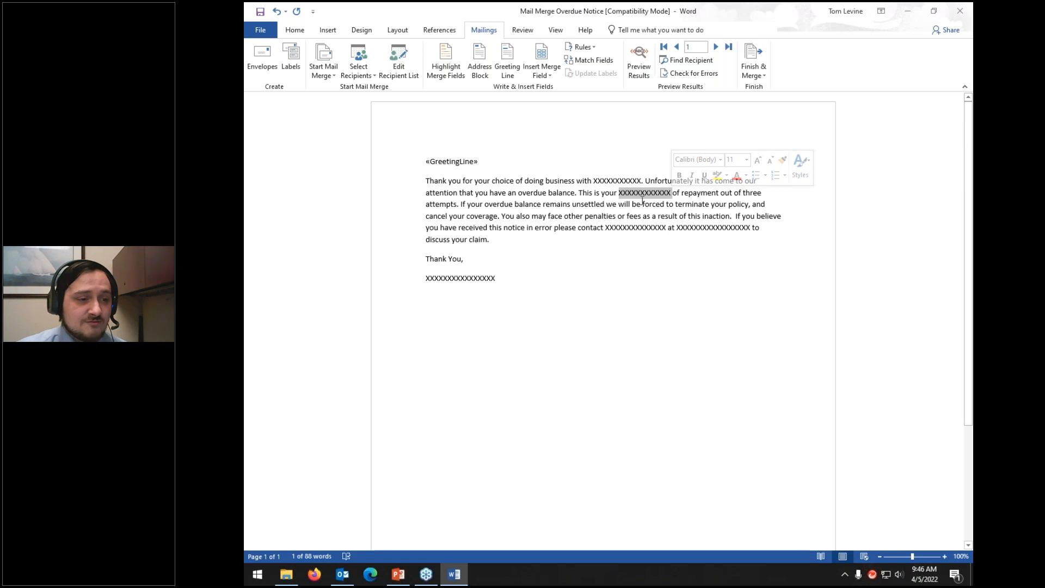
{"action": "left_click_drag", "start_coordinate": [606, 227], "coordinate": [750, 228]}
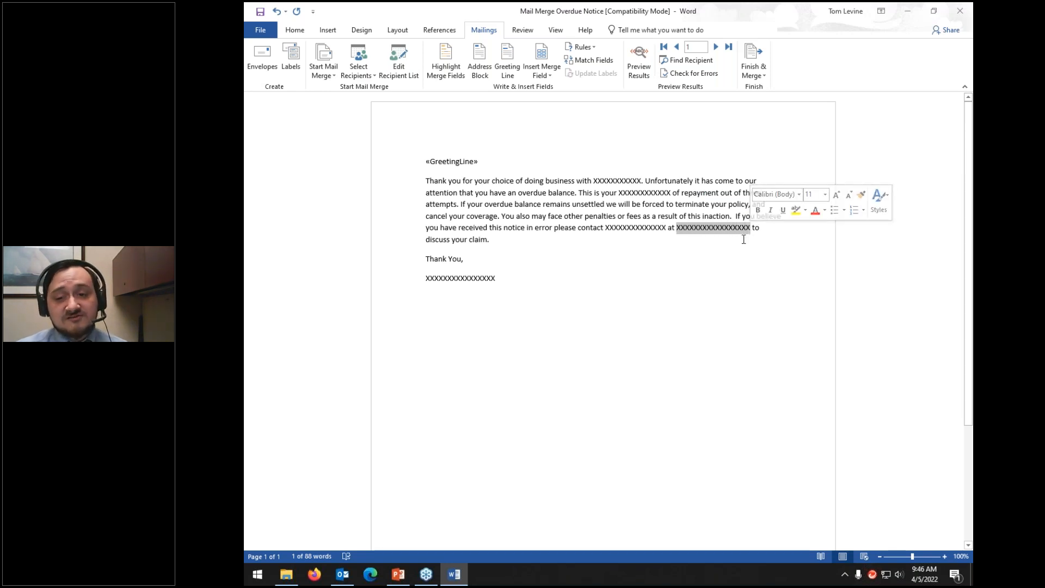
- Replace the placeholder after "doing business with" with the Company merge field
{"action": "left_click", "coordinate": [593, 181]}
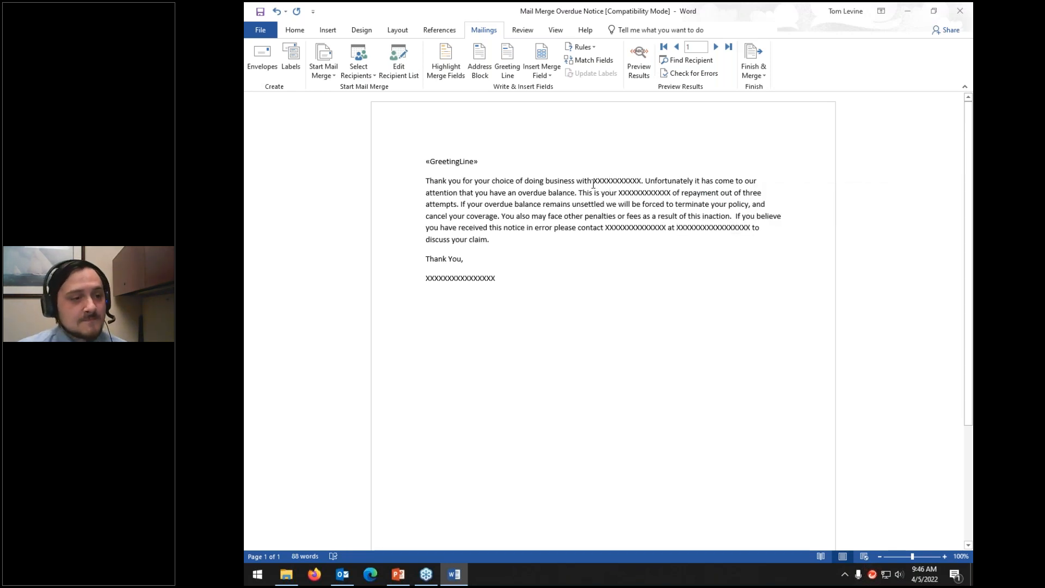
{"action": "left_click_drag", "start_coordinate": [594, 182], "coordinate": [641, 185]}
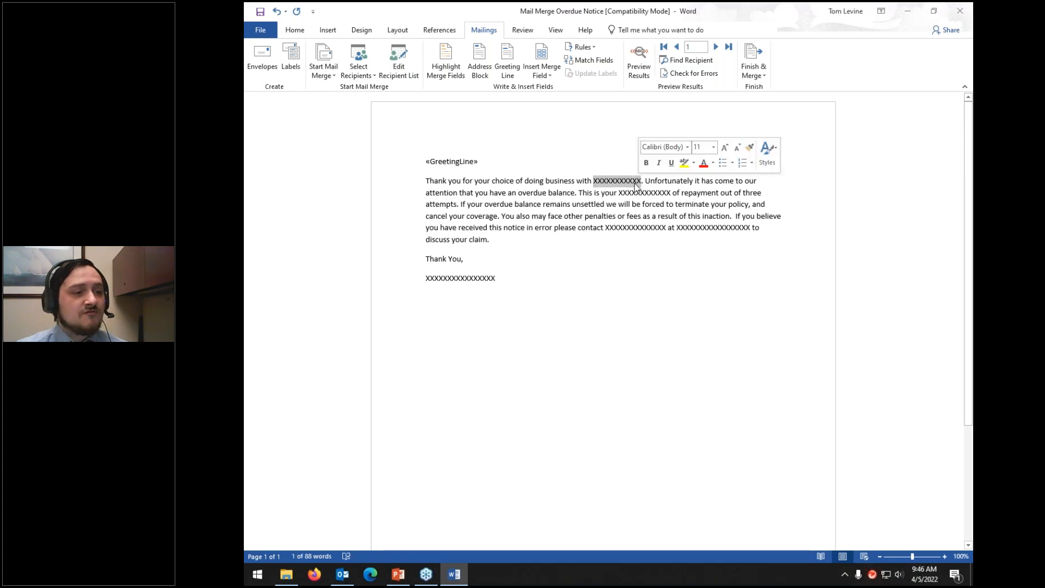
{"action": "left_click", "coordinate": [547, 71]}
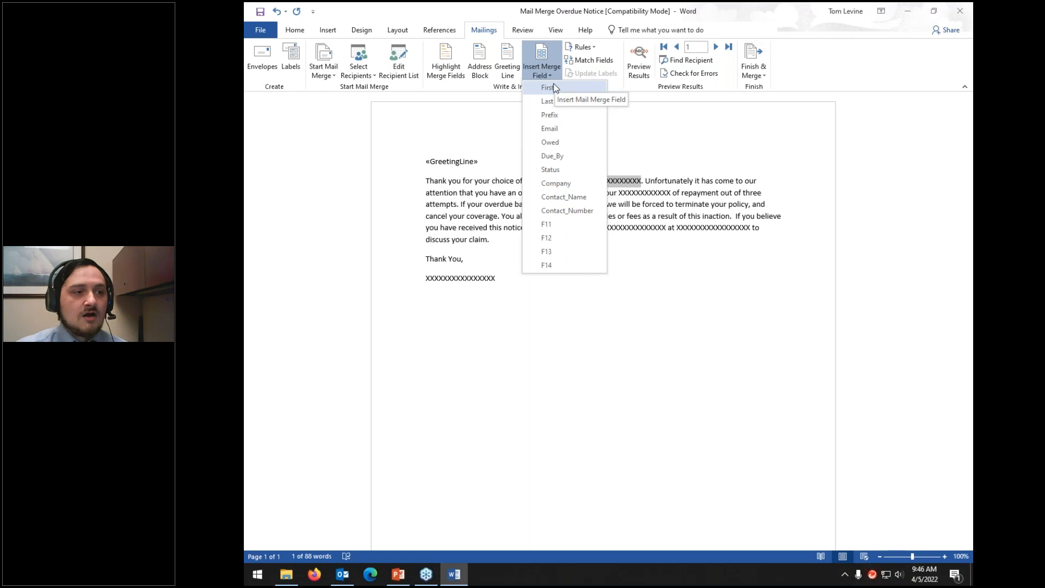
{"action": "left_click", "coordinate": [548, 180]}
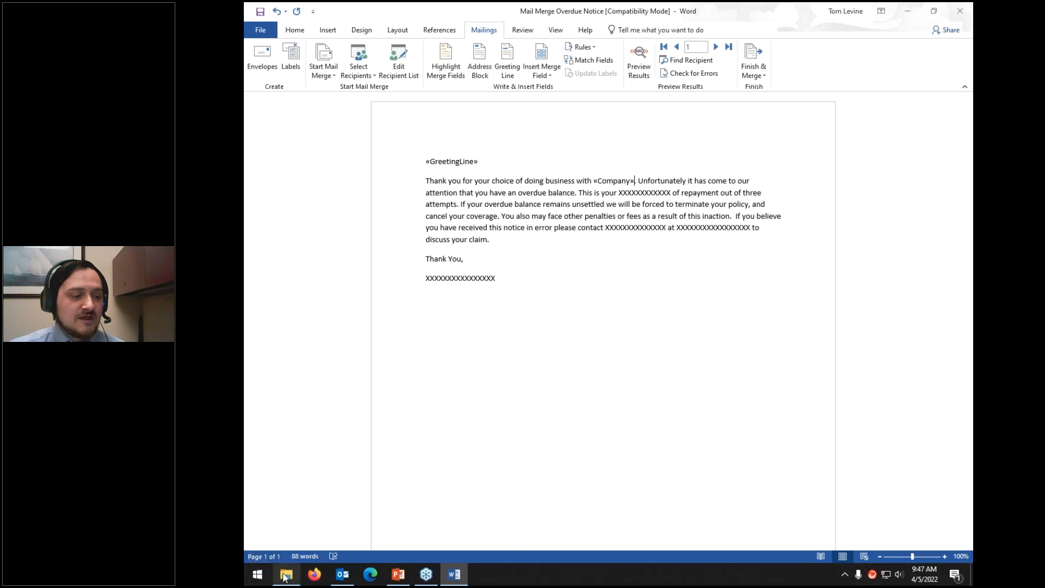
- Open the Mail Merge Data - Practice workbook read-only in Excel, check the first record's status and company, and return to the Word letter
{"action": "mouse_move", "coordinate": [286, 574]}
{"action": "left_click", "coordinate": [301, 542]}
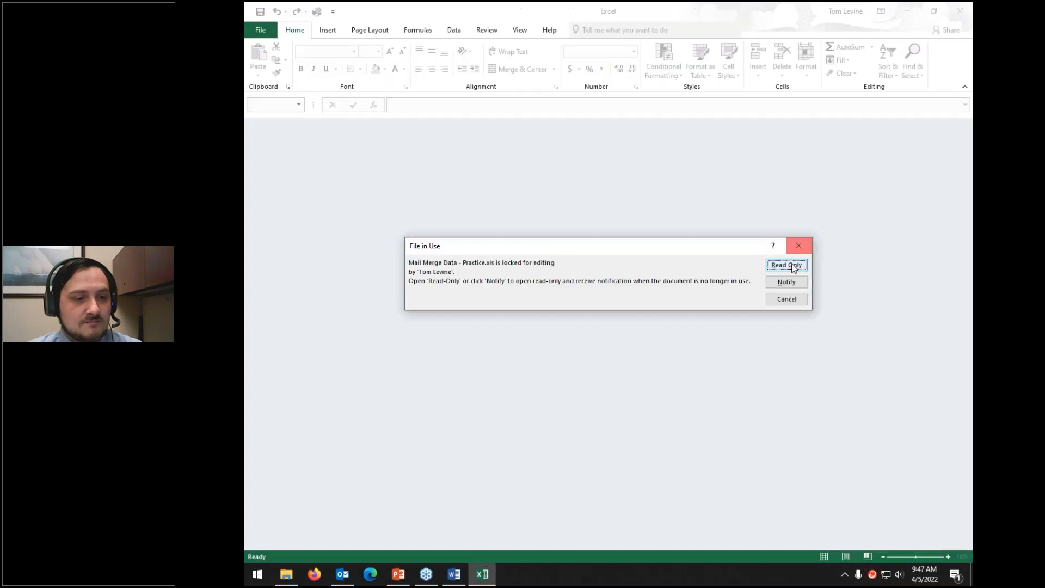
{"action": "left_click", "coordinate": [787, 265]}
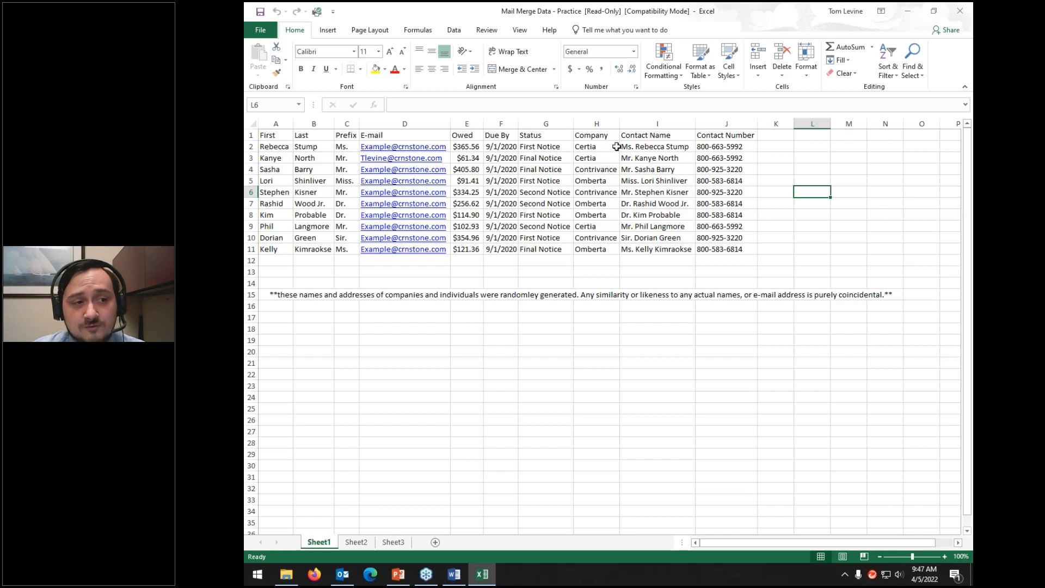
{"action": "left_click", "coordinate": [292, 145]}
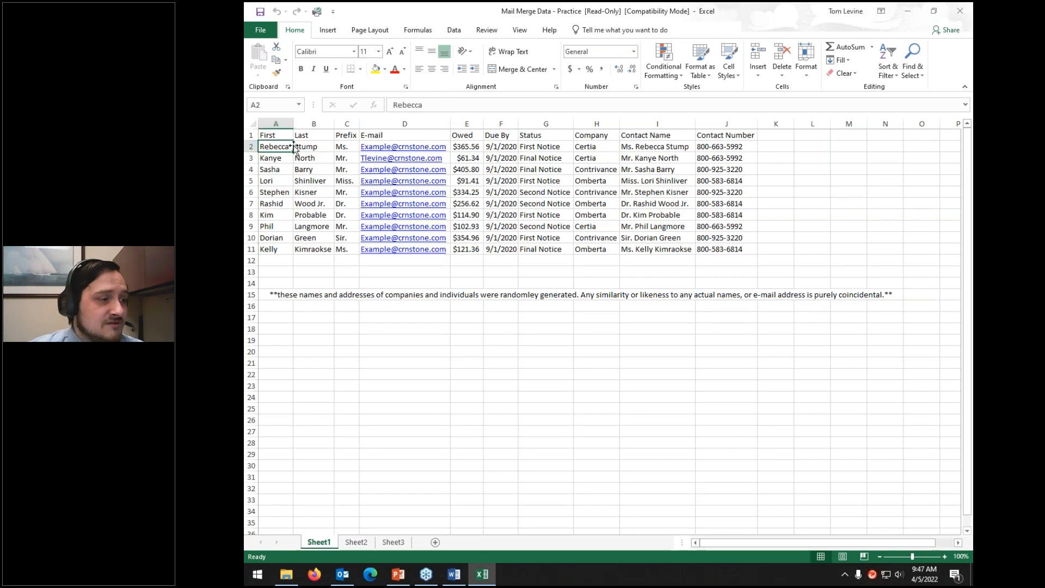
{"action": "left_click", "coordinate": [555, 145]}
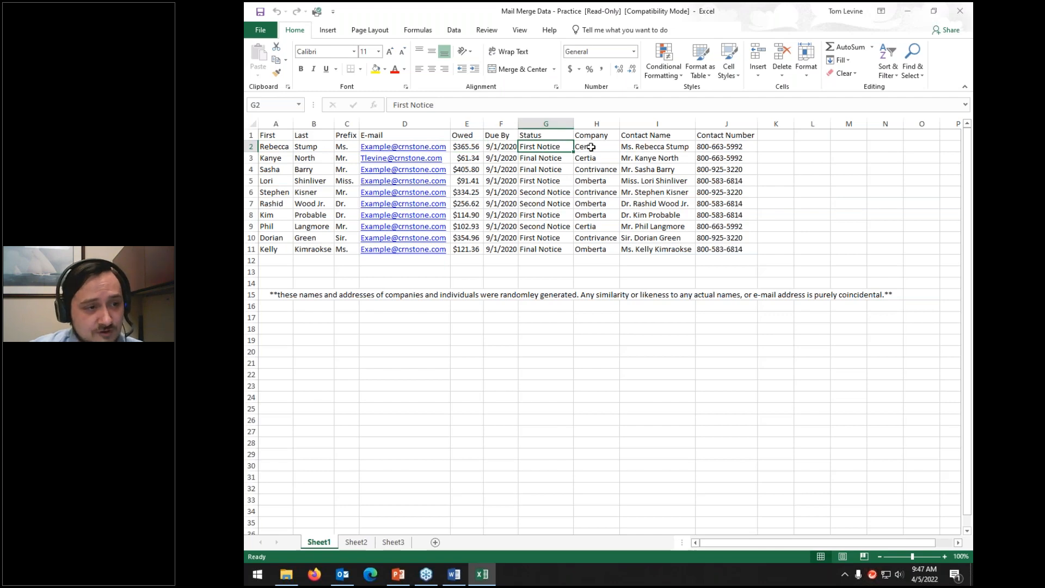
{"action": "left_click", "coordinate": [587, 146]}
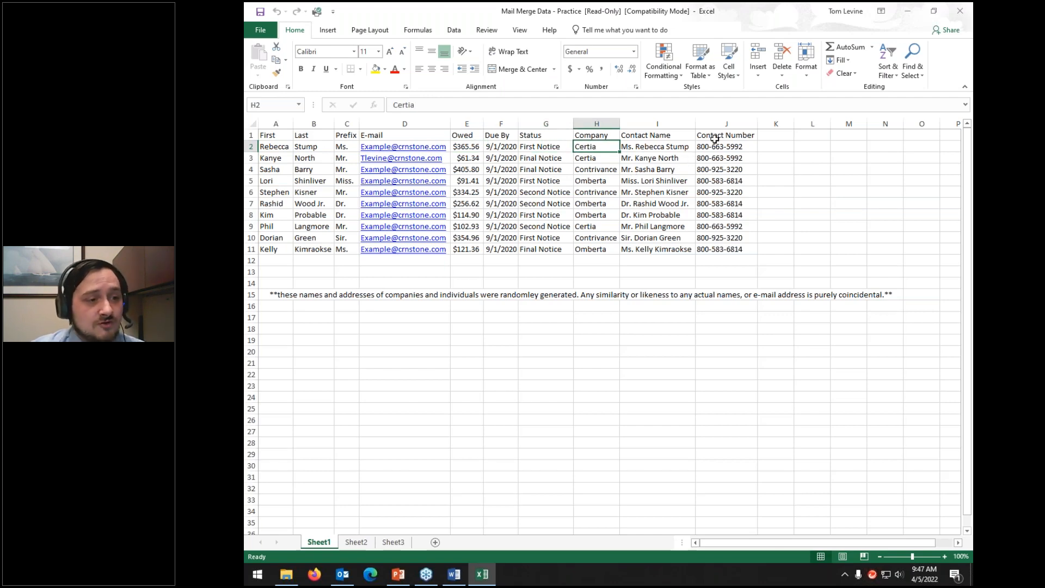
{"action": "double_click", "coordinate": [764, 15]}
{"action": "left_click_drag", "start_coordinate": [925, 145], "coordinate": [973, 134]}
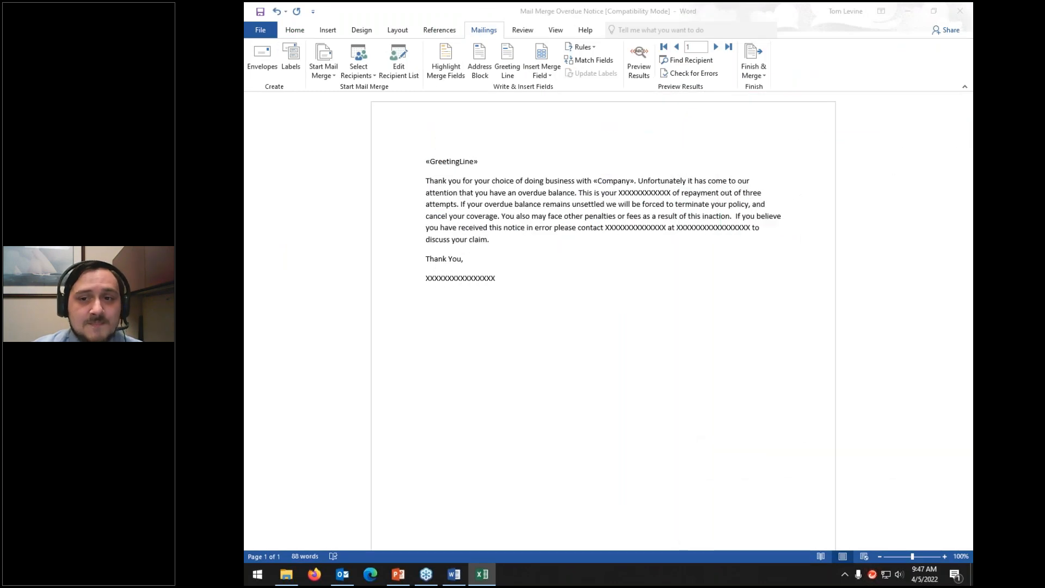
- Preview the merged results and inspect the address block, greeting and company name in the first recipient's letter
{"action": "left_click", "coordinate": [634, 182]}
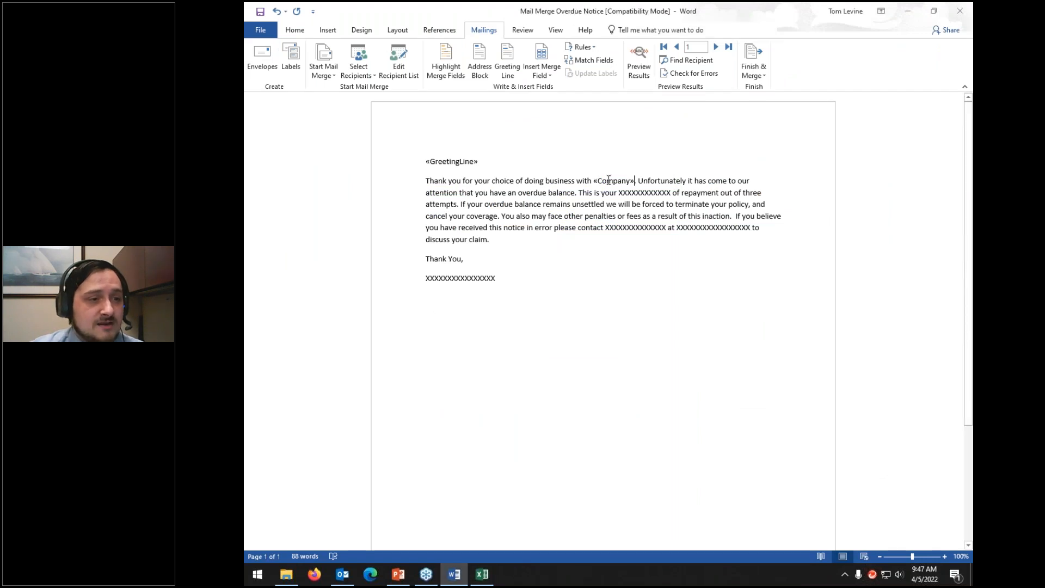
{"action": "left_click", "coordinate": [644, 58]}
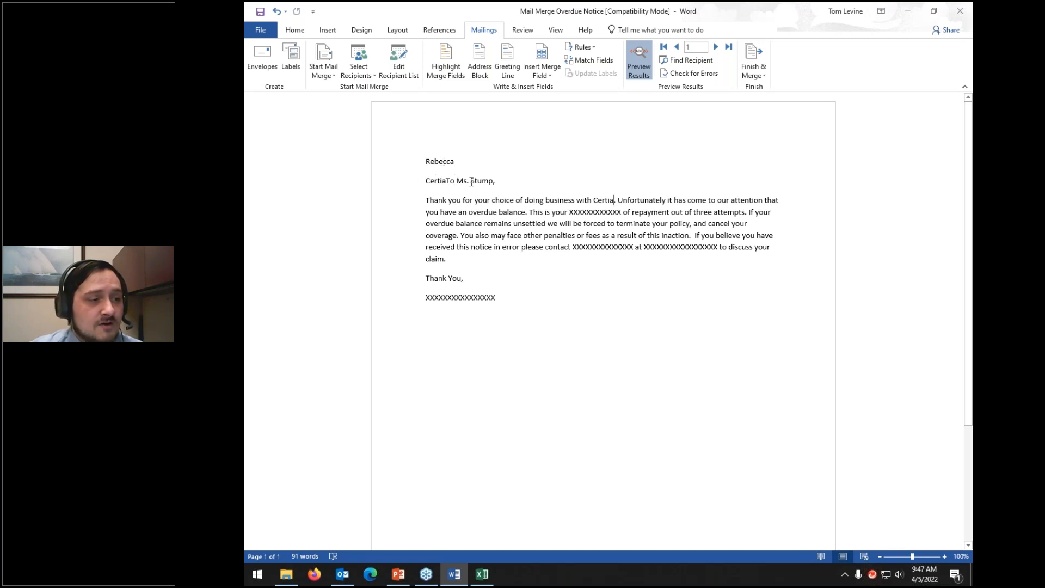
{"action": "left_click_drag", "start_coordinate": [458, 183], "coordinate": [498, 180]}
{"action": "key", "text": "Left"}
{"action": "key", "text": "shift+End"}
{"action": "key", "text": "Left"}
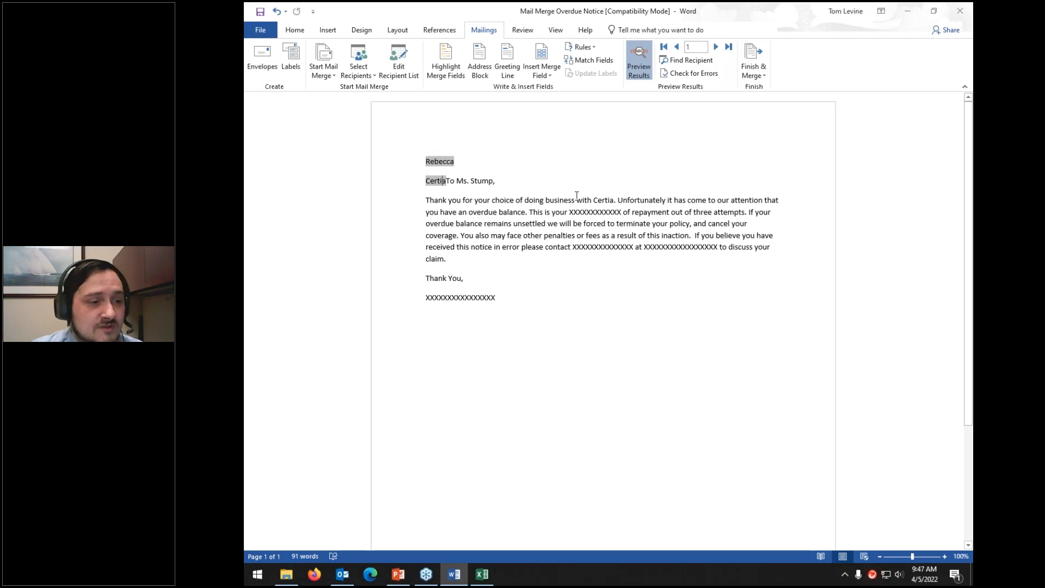
{"action": "left_click_drag", "start_coordinate": [593, 199], "coordinate": [618, 199]}
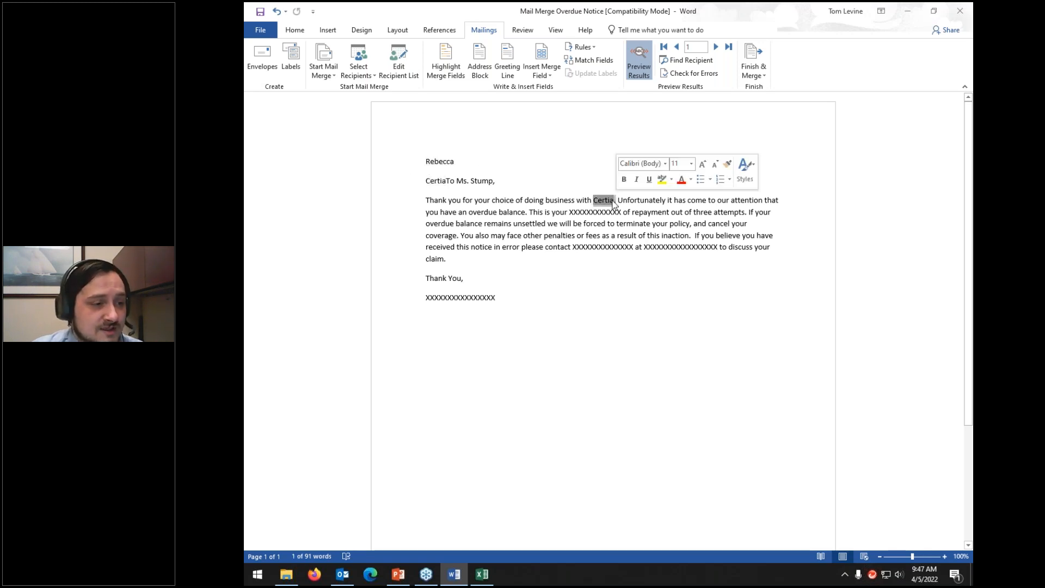
- Put the greeting line in its own paragraph below the address block and update the address block field
{"action": "left_click", "coordinate": [447, 181]}
{"action": "key", "text": "Return"}
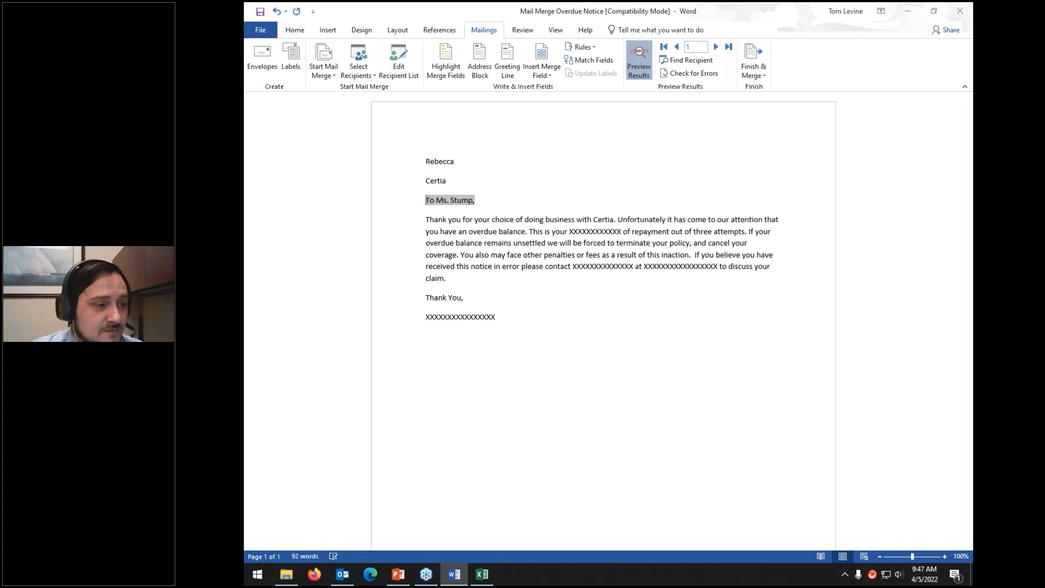
{"action": "left_click", "coordinate": [439, 181]}
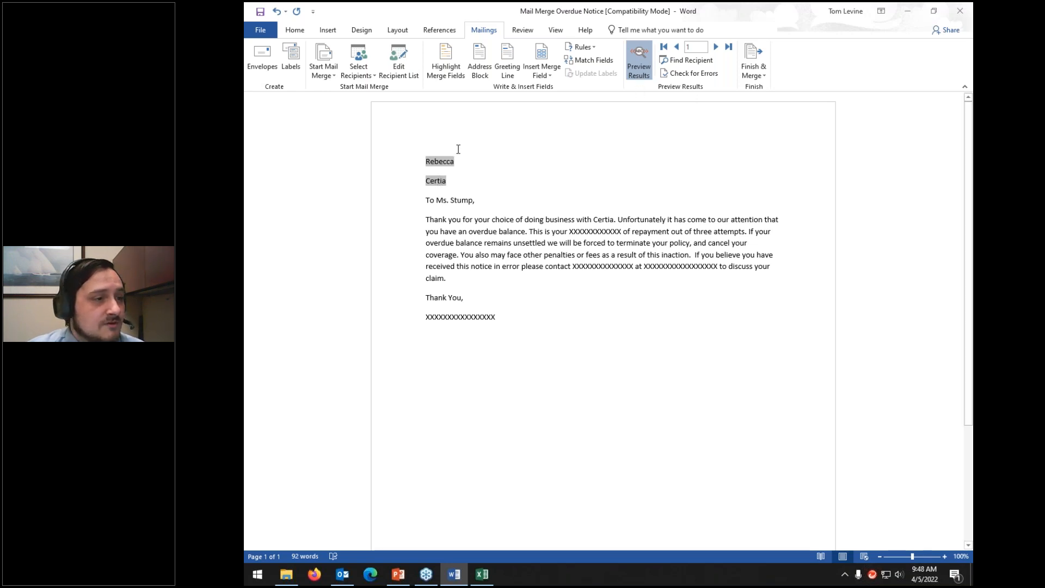
{"action": "right_click", "coordinate": [441, 163]}
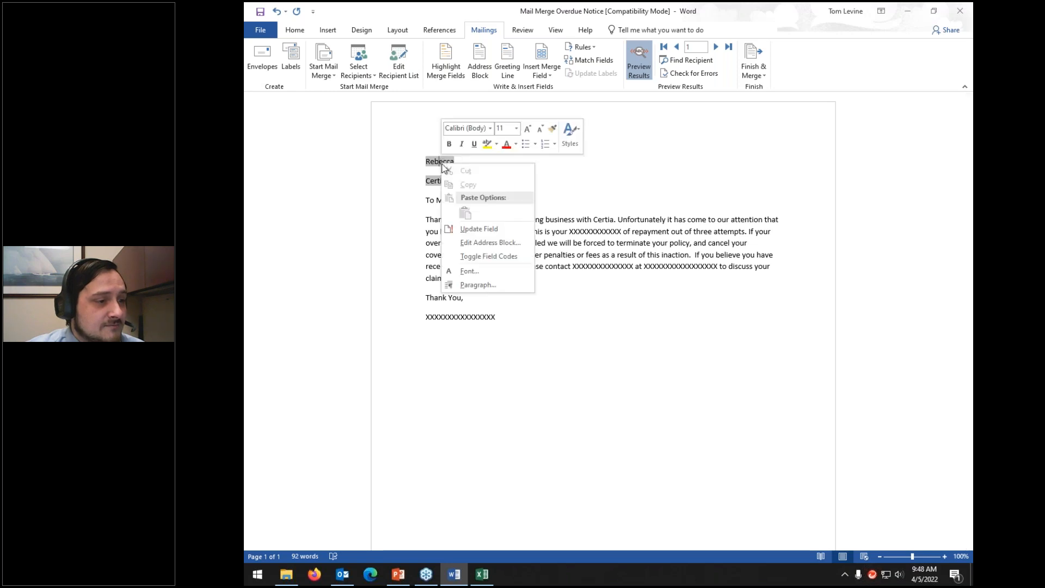
{"action": "left_click", "coordinate": [475, 229]}
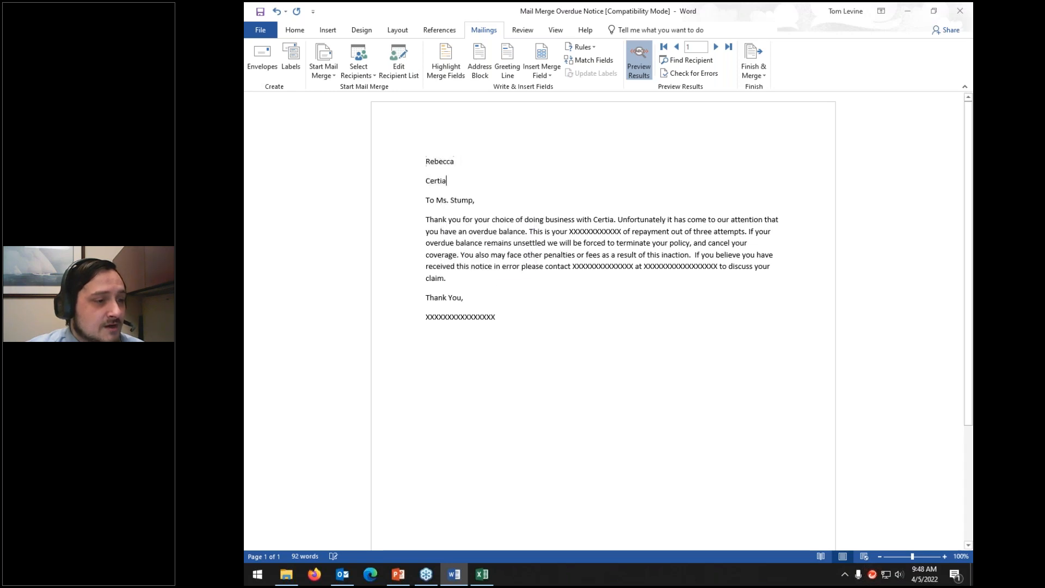
{"action": "right_click", "coordinate": [444, 163]}
{"action": "left_click", "coordinate": [477, 228]}
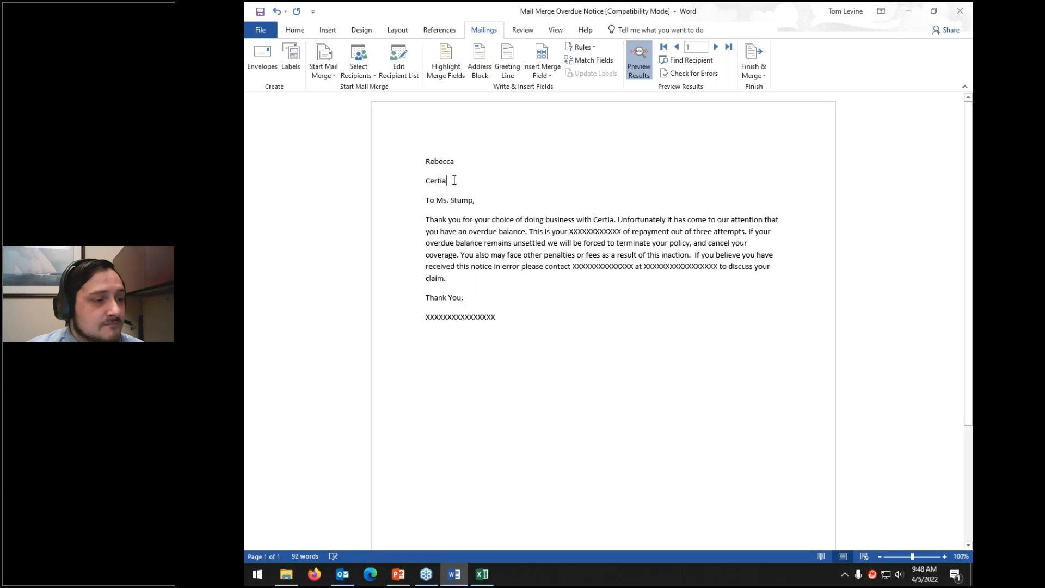
- Modify the address block so it omits the recipient's name and inserts only the company name
{"action": "right_click", "coordinate": [444, 158]}
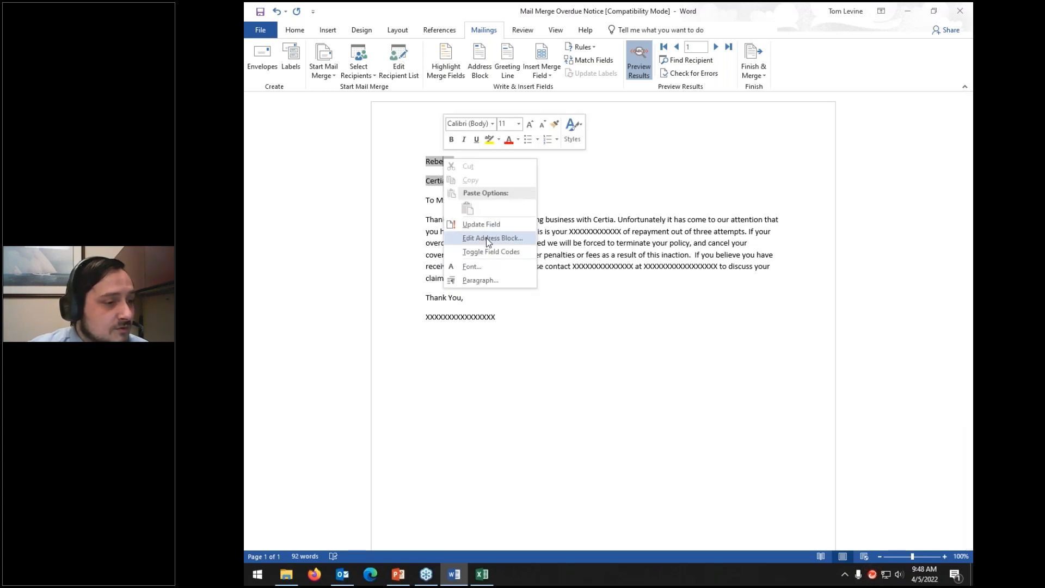
{"action": "left_click", "coordinate": [488, 240]}
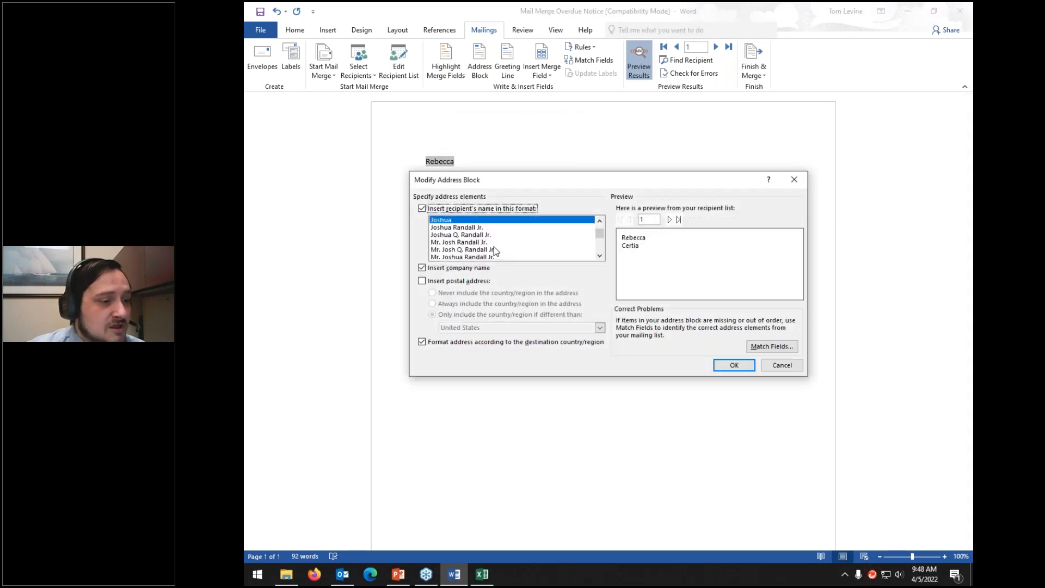
{"action": "left_click", "coordinate": [440, 209]}
{"action": "left_click", "coordinate": [422, 267]}
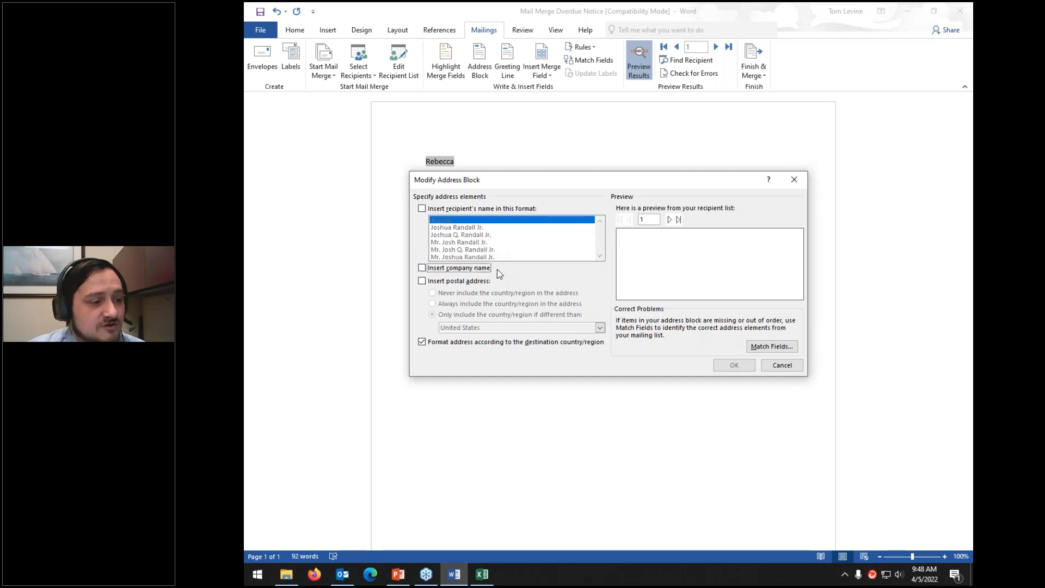
{"action": "left_click", "coordinate": [424, 270]}
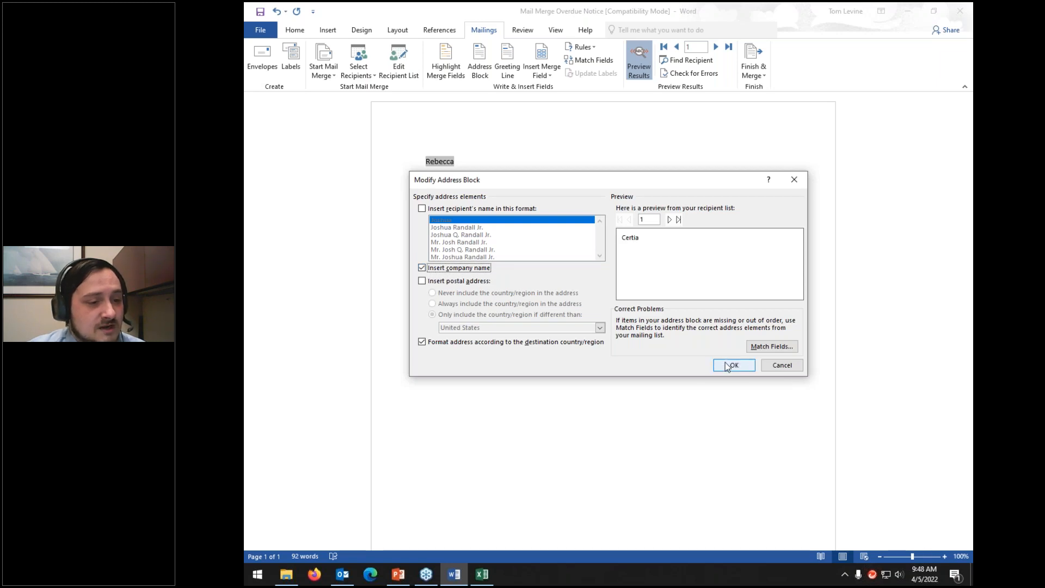
{"action": "left_click", "coordinate": [725, 368]}
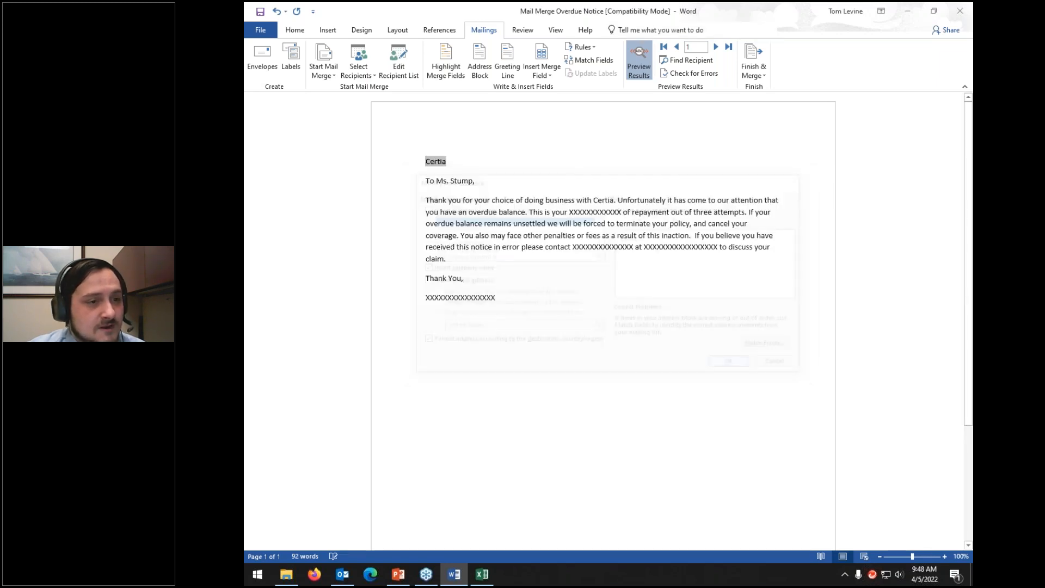
- Highlight the merge fields and delete the leftover address block line above the greeting
{"action": "left_click", "coordinate": [454, 72]}
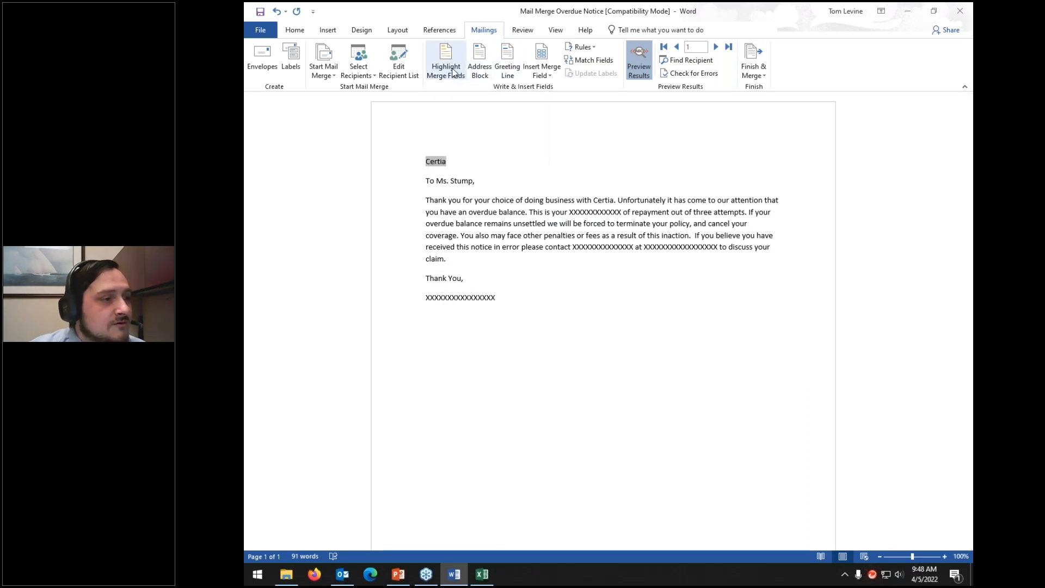
{"action": "right_click", "coordinate": [441, 162]}
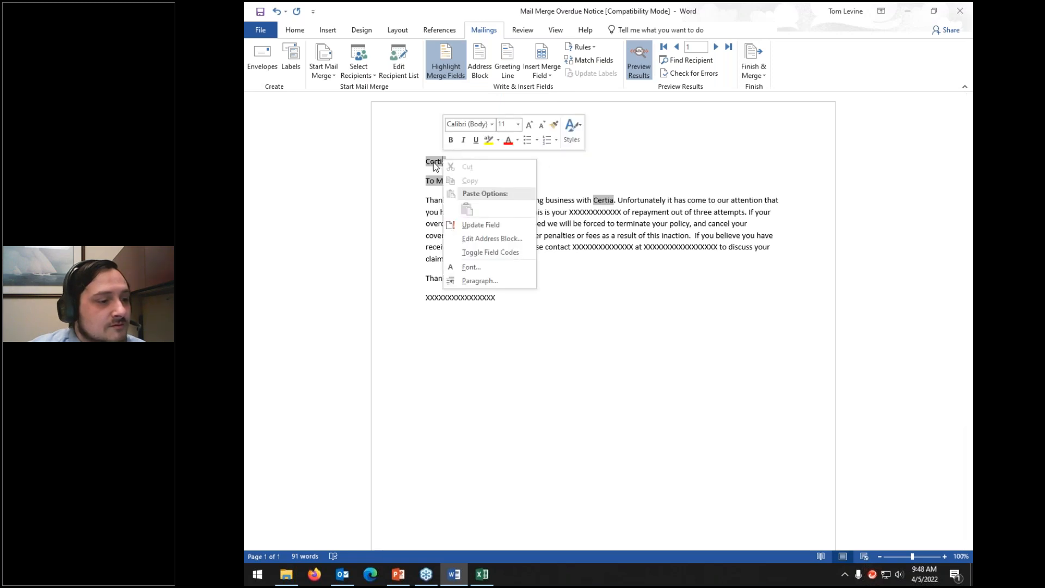
{"action": "left_click", "coordinate": [437, 167]}
{"action": "left_click_drag", "start_coordinate": [453, 161], "coordinate": [390, 161]}
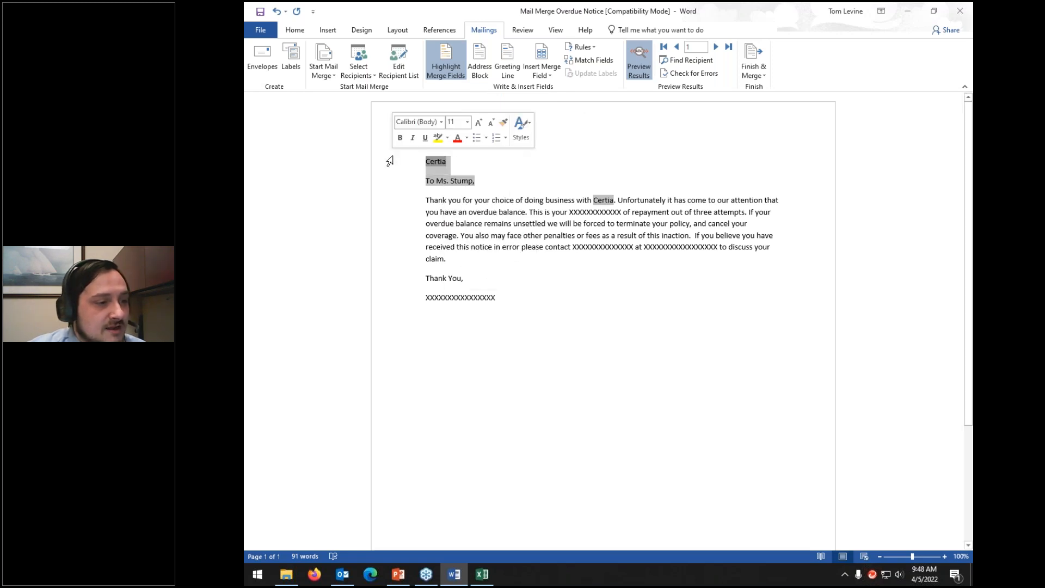
{"action": "key", "text": "Delete"}
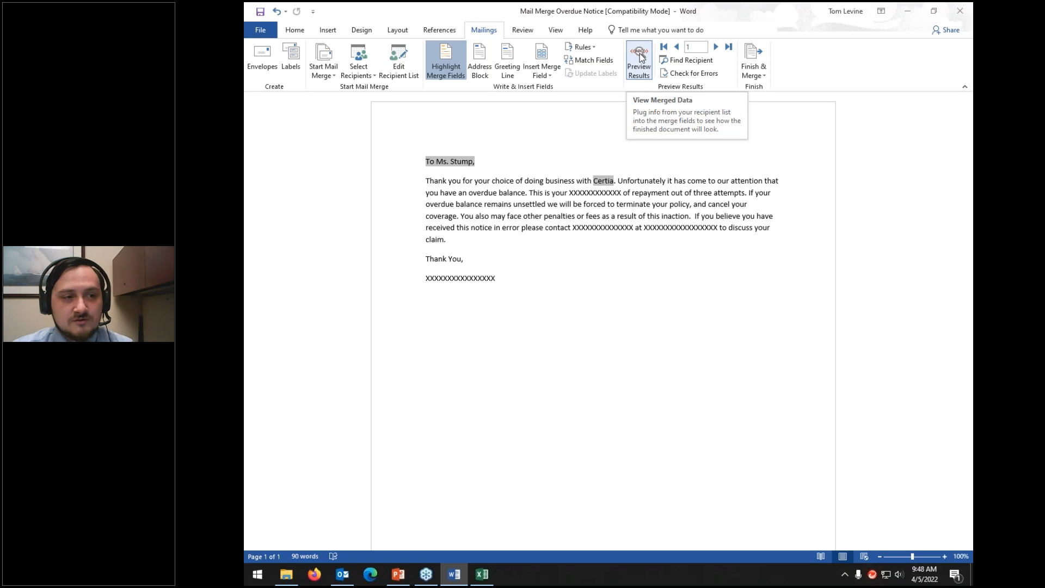
- Browse the previewed letters forward from recipient 1 to recipient 8 and back to recipient 1, checking the greeting and company fields
{"action": "left_click", "coordinate": [715, 47]}
{"action": "left_click", "coordinate": [715, 47]}
{"action": "left_click", "coordinate": [714, 47]}
{"action": "left_click", "coordinate": [715, 46]}
{"action": "left_click", "coordinate": [715, 47]}
{"action": "left_click", "coordinate": [714, 47]}
{"action": "left_click", "coordinate": [715, 46]}
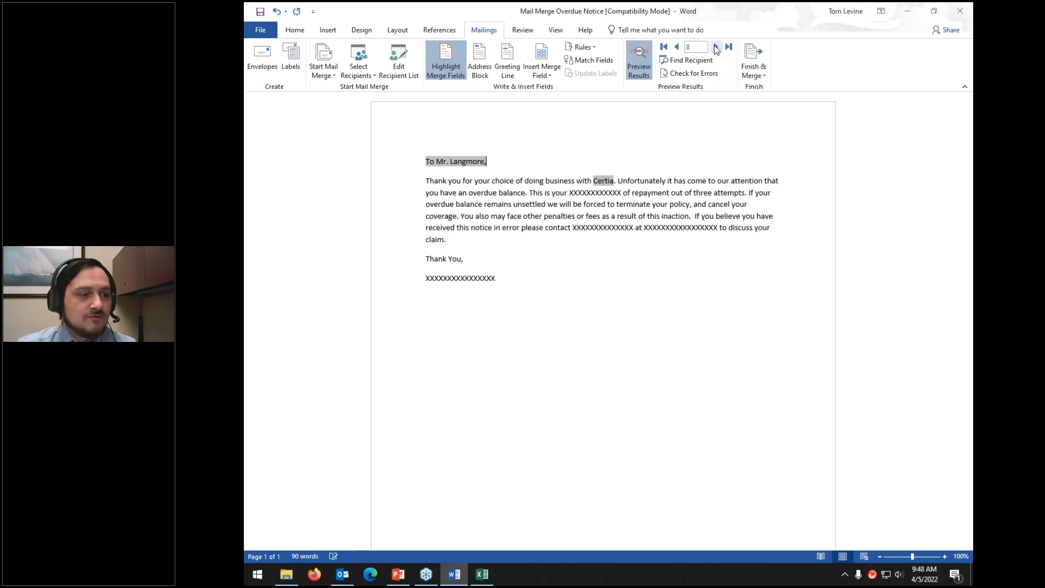
{"action": "left_click", "coordinate": [677, 47]}
{"action": "left_click", "coordinate": [677, 47]}
{"action": "left_click", "coordinate": [677, 47]}
{"action": "left_click", "coordinate": [676, 48]}
{"action": "left_click", "coordinate": [677, 47]}
{"action": "left_click", "coordinate": [677, 48]}
{"action": "left_click", "coordinate": [676, 47]}
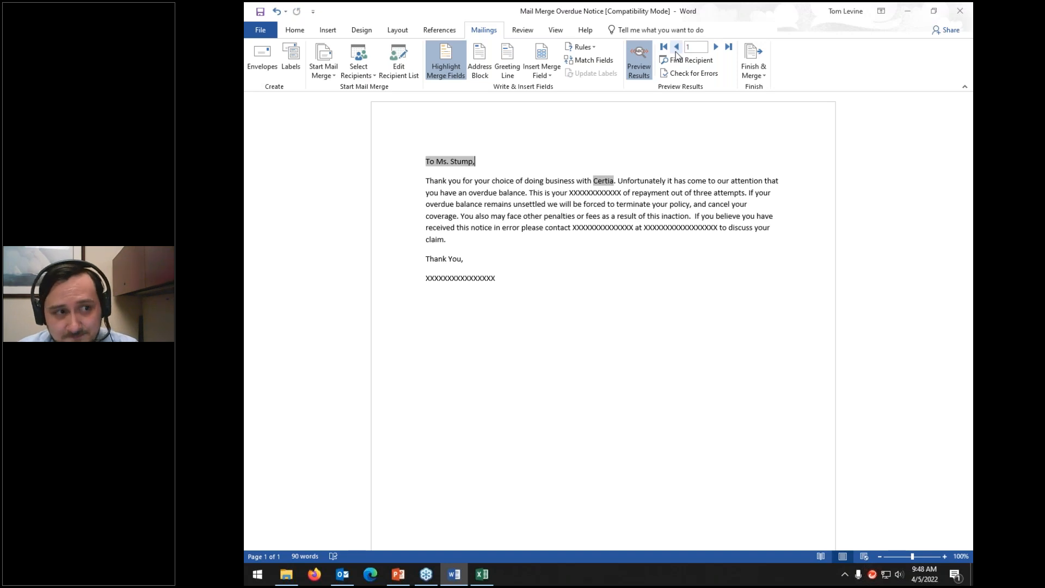
- Check the Status column in the Excel data workbook and replace the placeholder after "This is your" in the Word letter with the Status merge field
{"action": "double_click", "coordinate": [570, 193]}
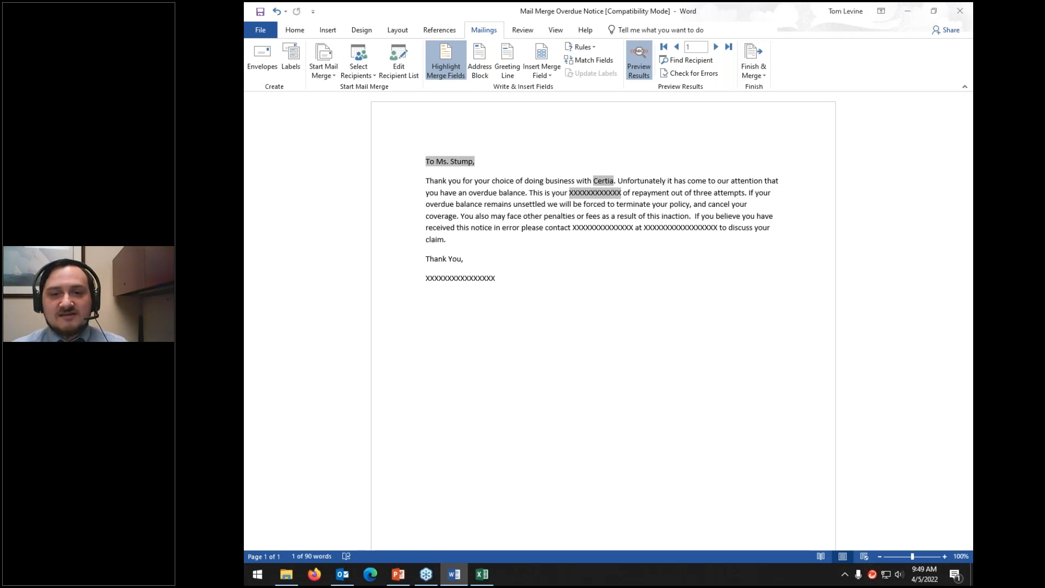
{"action": "key", "text": "alt+Tab"}
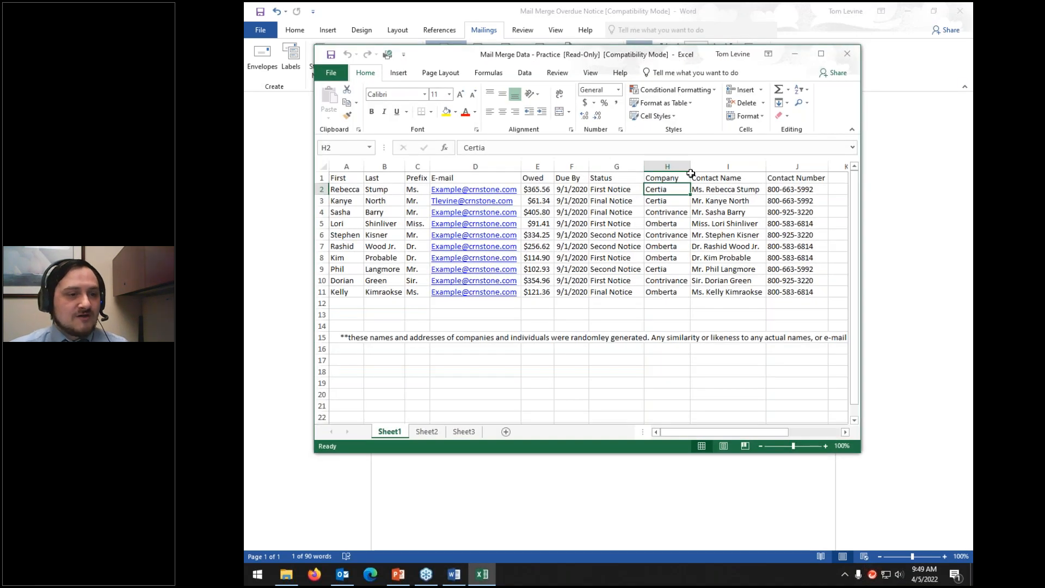
{"action": "left_click", "coordinate": [617, 166]}
{"action": "left_click_drag", "start_coordinate": [616, 192], "coordinate": [601, 294]}
{"action": "left_click", "coordinate": [597, 314]}
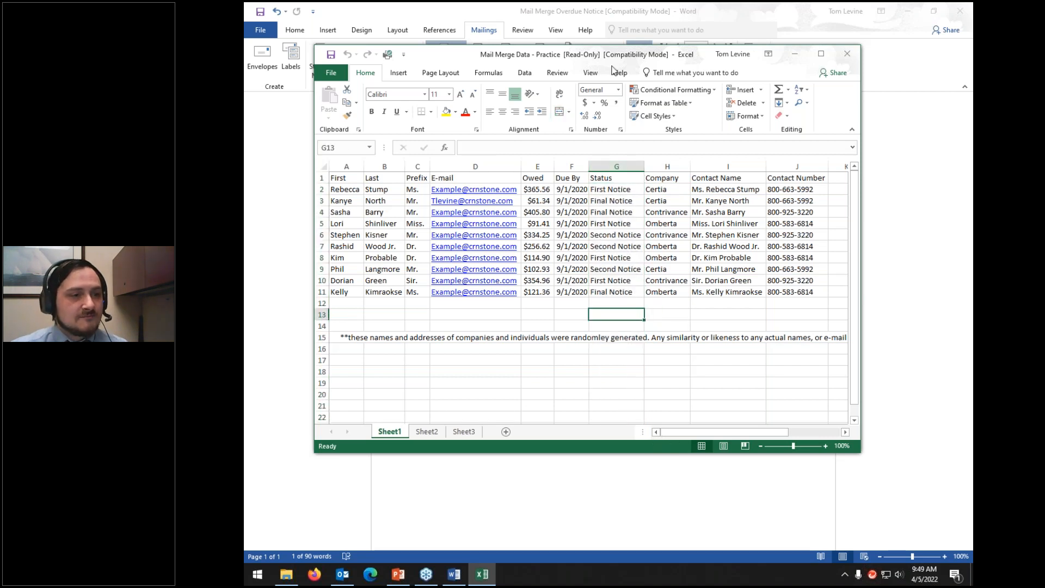
{"action": "left_click", "coordinate": [933, 101]}
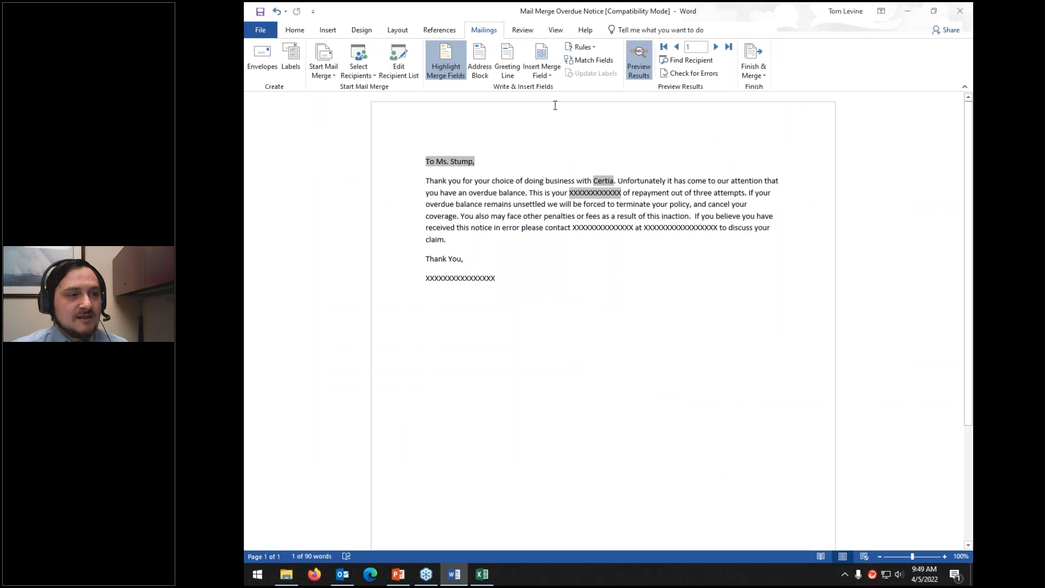
{"action": "left_click", "coordinate": [542, 70]}
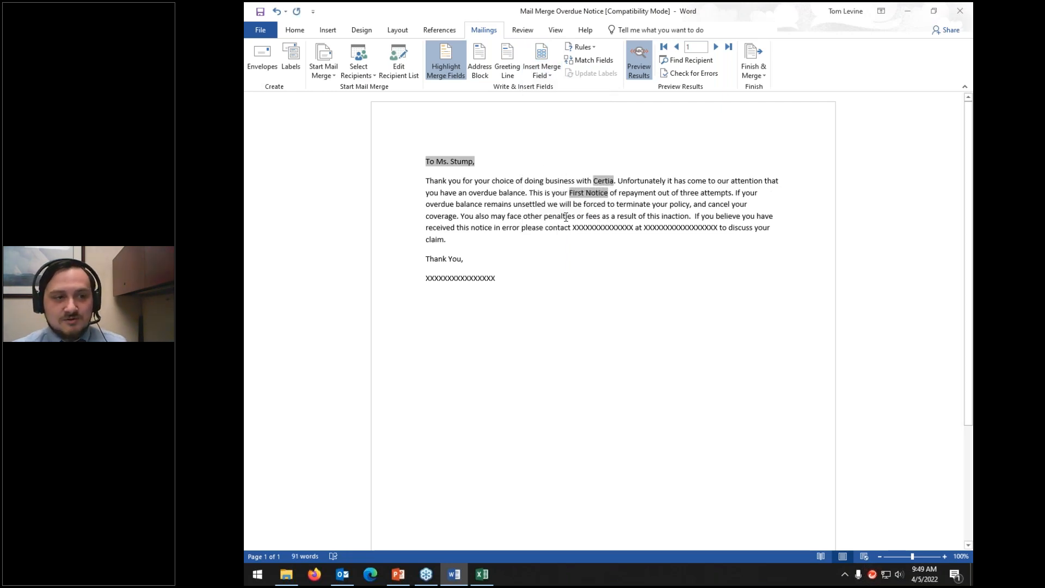
- Replace the placeholder after "please contact" with the Contact_Name merge field and the one after "at" with the Email merge field
{"action": "left_click_drag", "start_coordinate": [573, 228], "coordinate": [633, 228]}
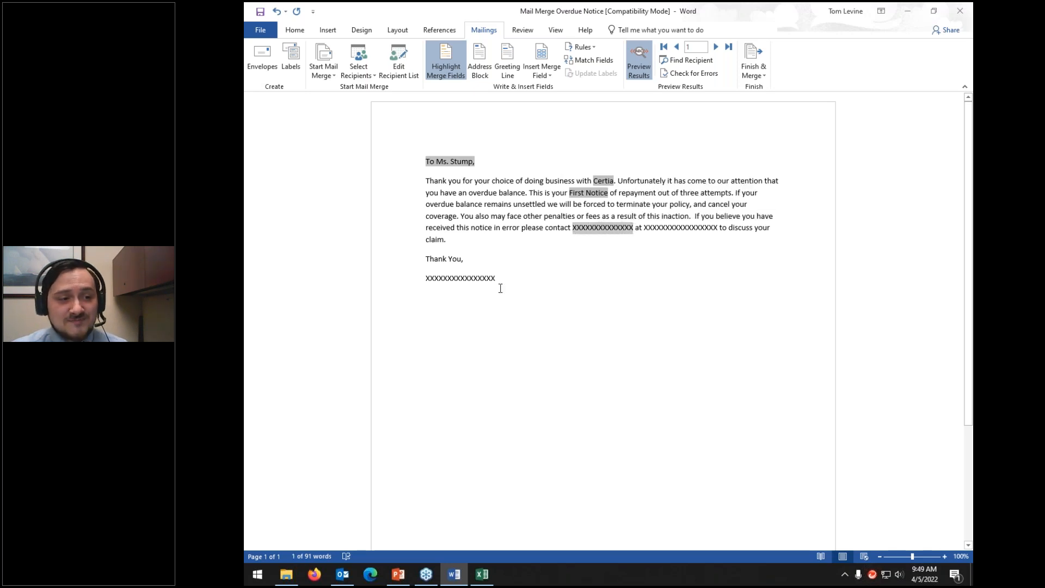
{"action": "left_click", "coordinate": [546, 73]}
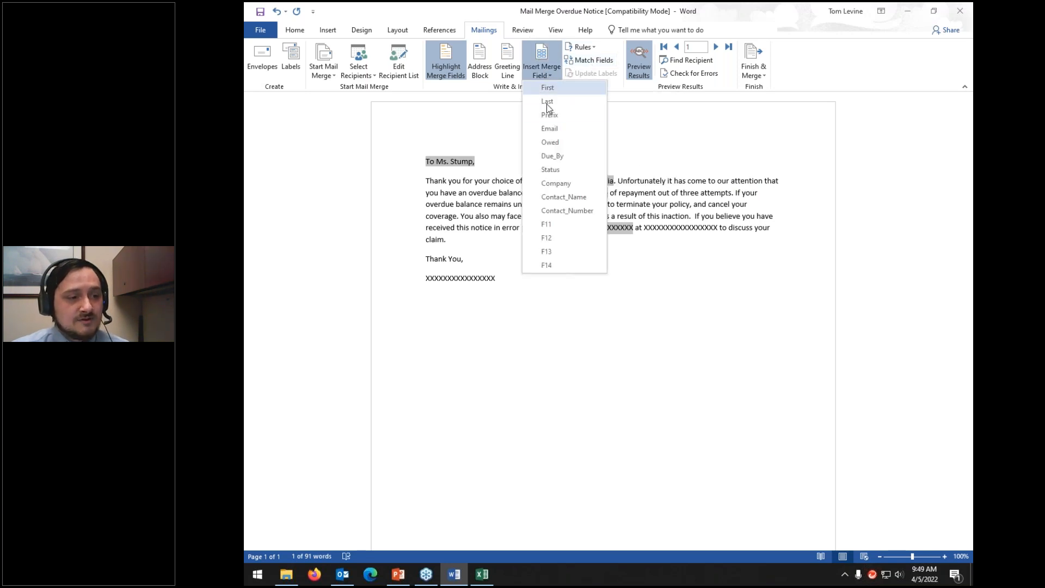
{"action": "left_click", "coordinate": [575, 197]}
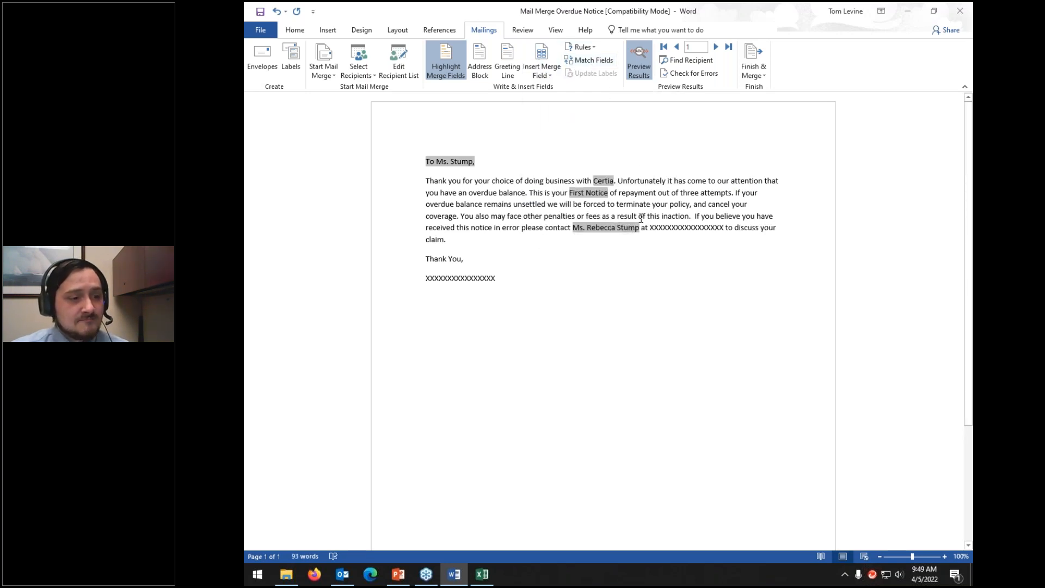
{"action": "left_click_drag", "start_coordinate": [651, 227], "coordinate": [727, 224]}
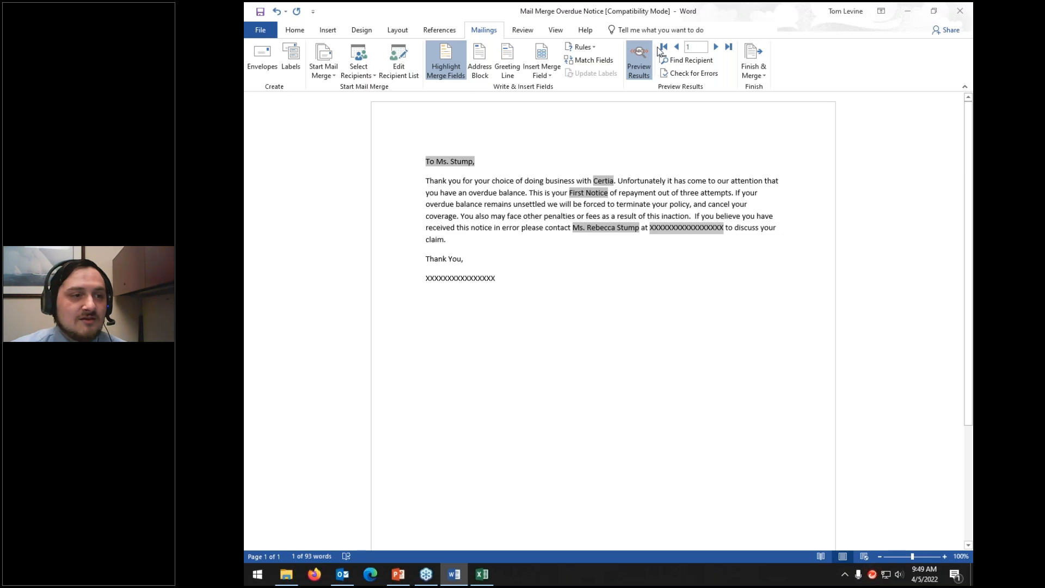
{"action": "left_click", "coordinate": [539, 75]}
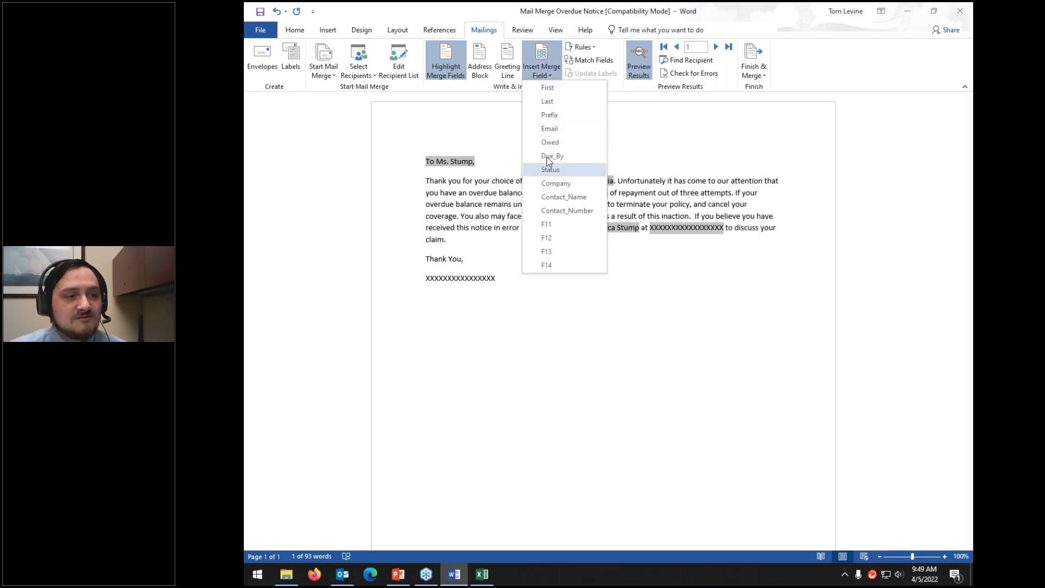
{"action": "left_click", "coordinate": [551, 132]}
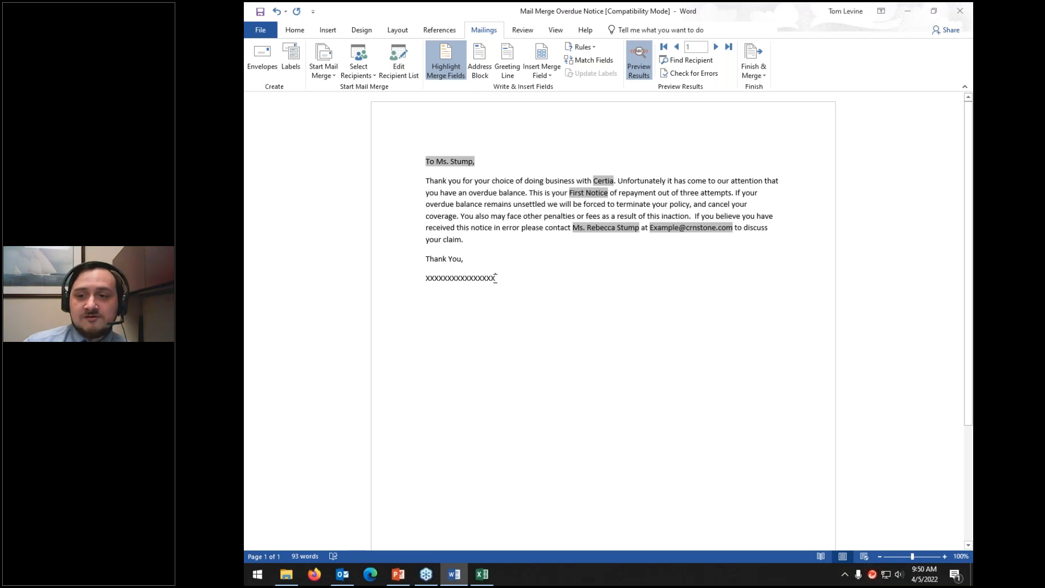
- Replace the signature placeholder below "Thank You," with the Contact_Name merge field and add the Contact_Number merge field on a new line beneath it
{"action": "left_click_drag", "start_coordinate": [496, 278], "coordinate": [425, 280]}
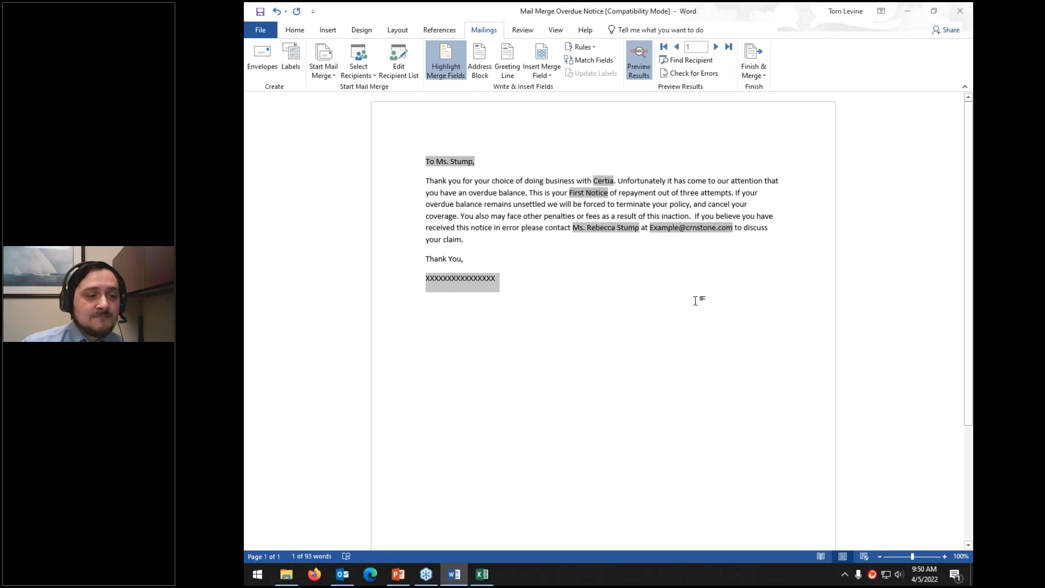
{"action": "key", "text": "Delete"}
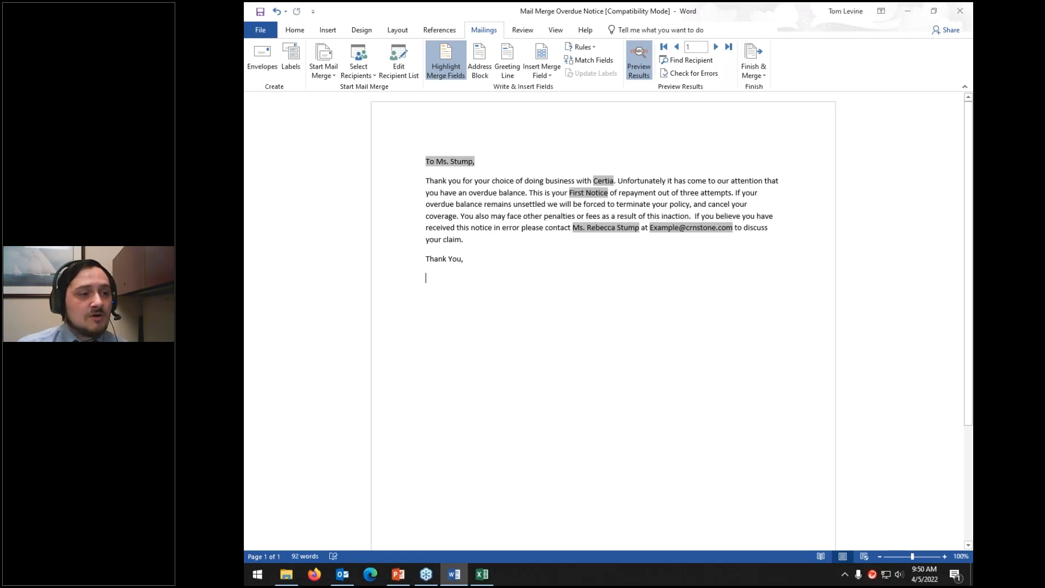
{"action": "left_click", "coordinate": [533, 69]}
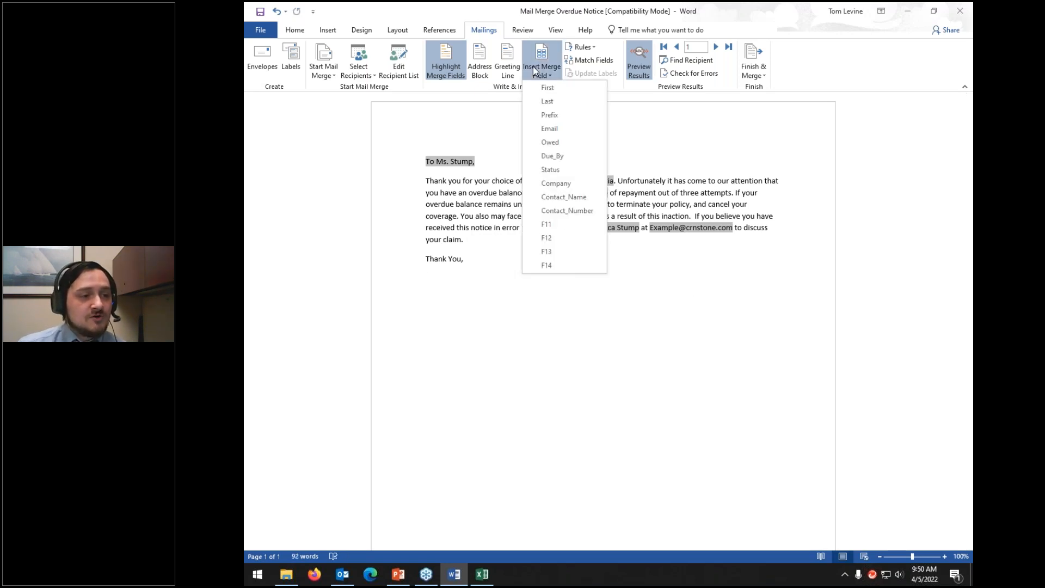
{"action": "left_click", "coordinate": [569, 197]}
{"action": "key", "text": "Return"}
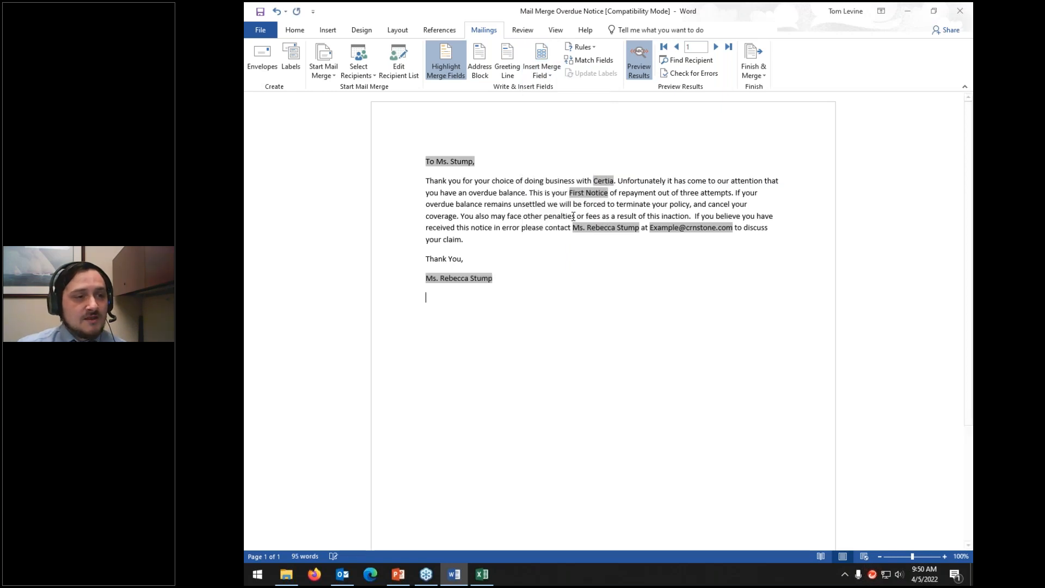
{"action": "left_click", "coordinate": [543, 70]}
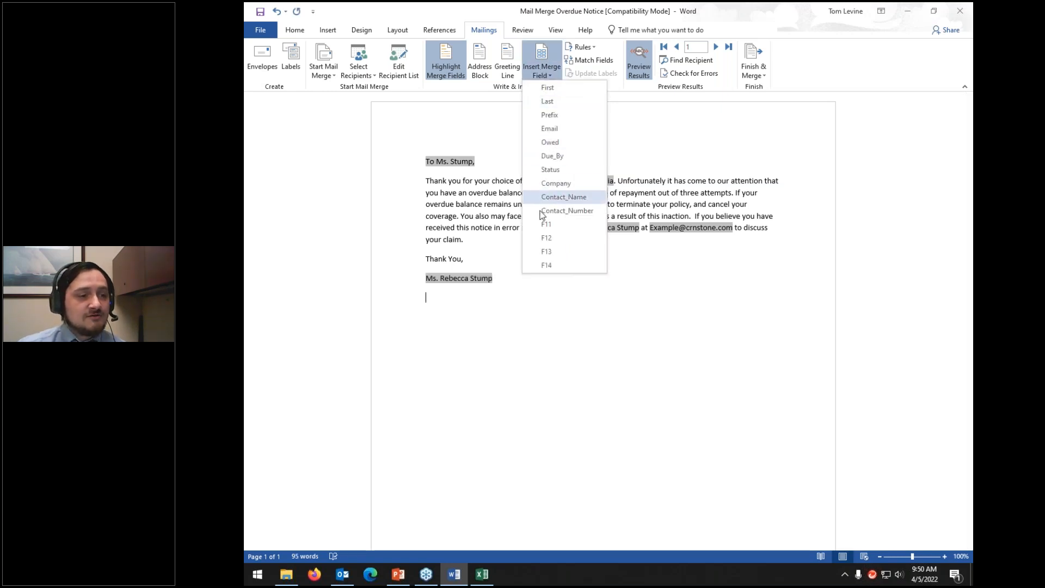
{"action": "left_click", "coordinate": [566, 212]}
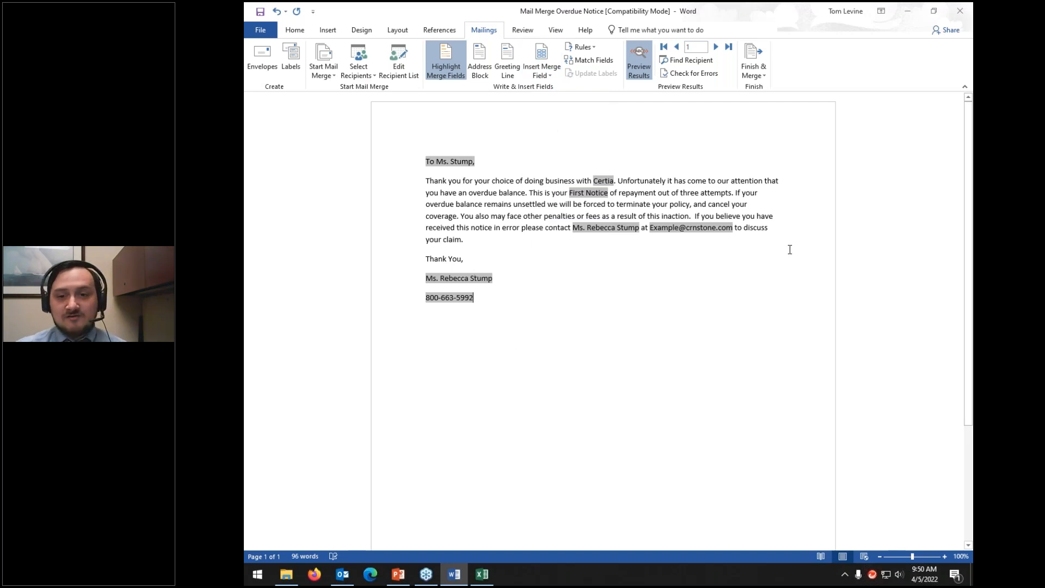
- Review the inserted fields, then browse the previewed letters from recipient 1 to recipient 10 and back, checking the status, contact and signature fields
{"action": "left_click", "coordinate": [440, 190]}
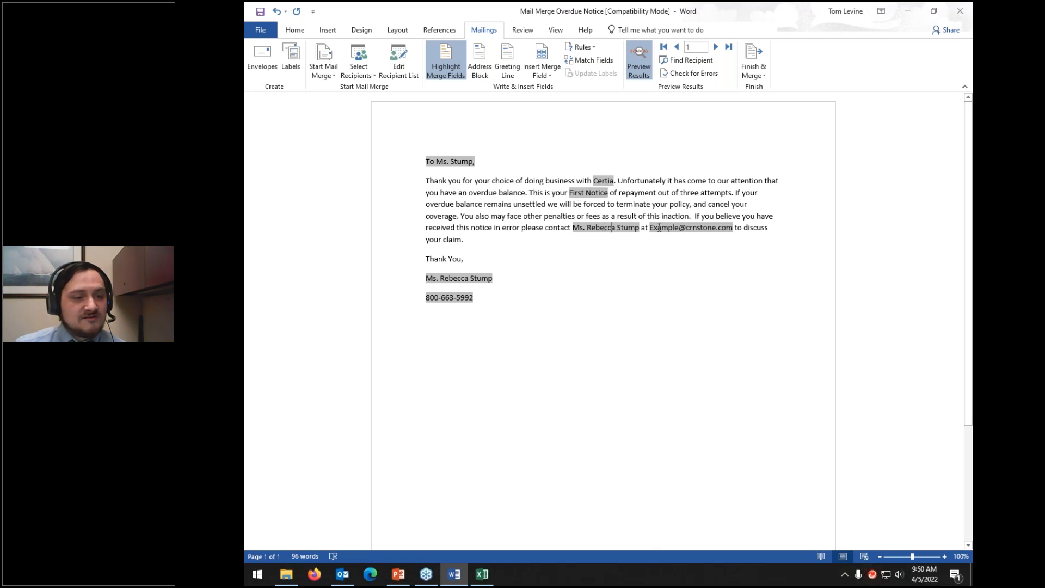
{"action": "left_click", "coordinate": [461, 278]}
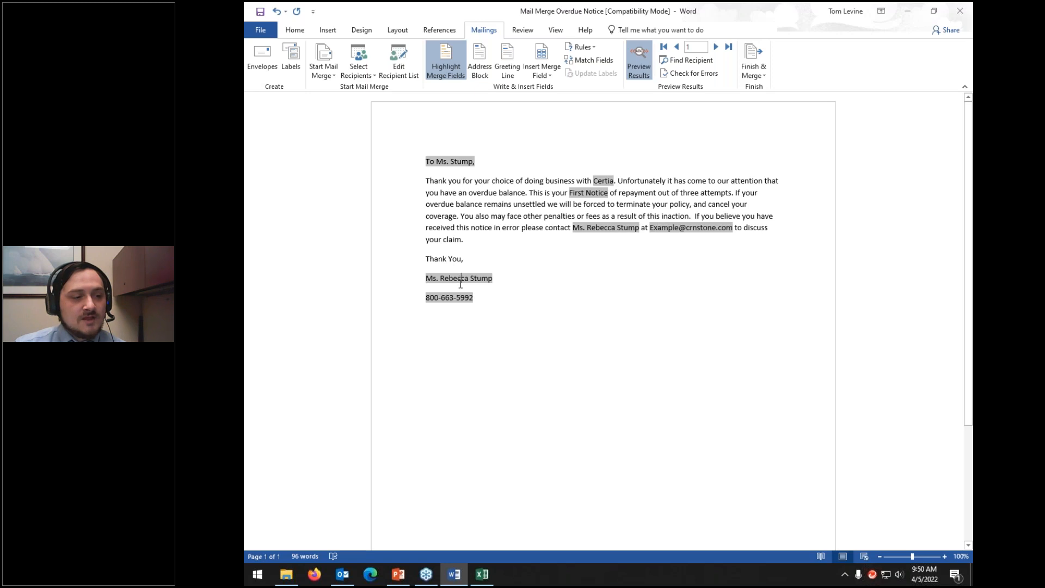
{"action": "left_click", "coordinate": [455, 297]}
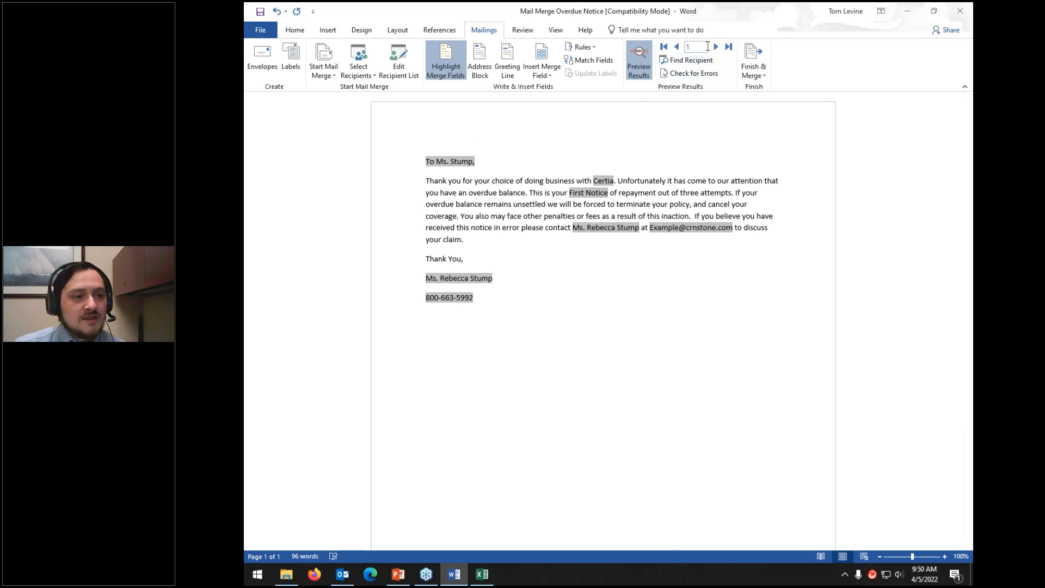
{"action": "left_click", "coordinate": [716, 47]}
{"action": "left_click", "coordinate": [716, 47]}
{"action": "left_click", "coordinate": [716, 47]}
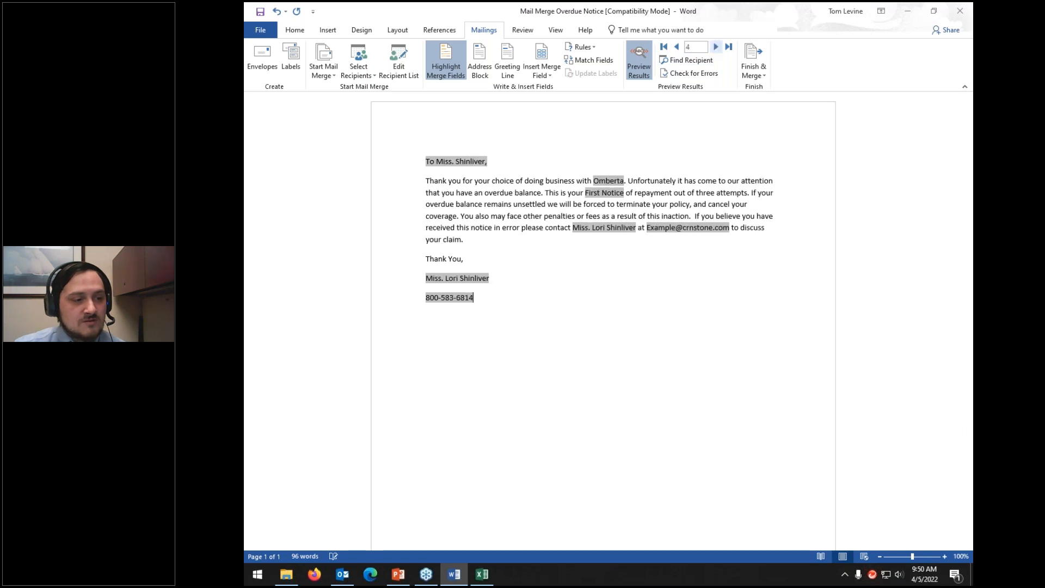
{"action": "left_click", "coordinate": [716, 46]}
{"action": "left_click", "coordinate": [716, 47]}
{"action": "left_click", "coordinate": [716, 46]}
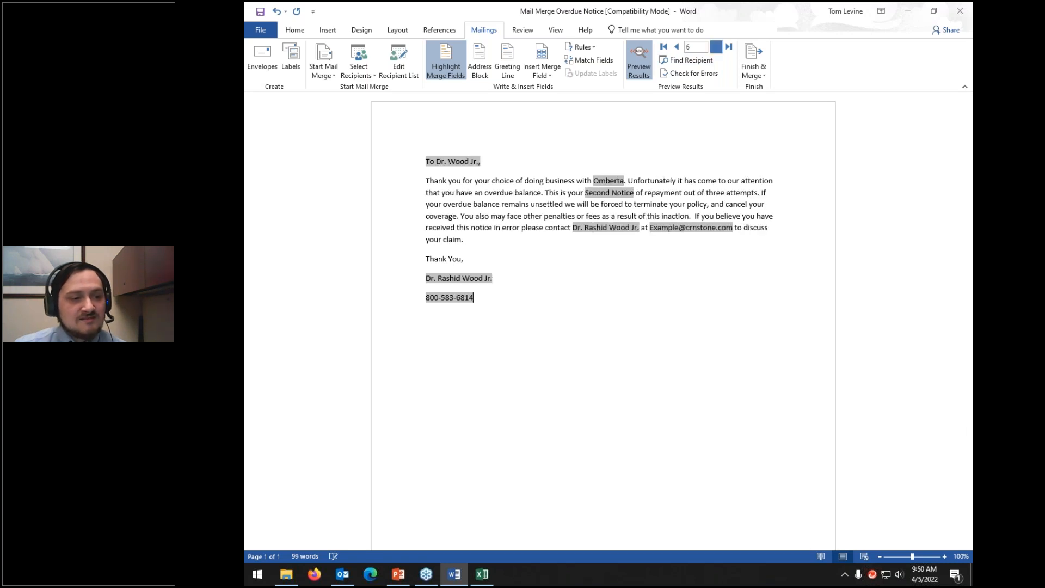
{"action": "left_click", "coordinate": [716, 46]}
{"action": "left_click", "coordinate": [716, 47]}
{"action": "left_click", "coordinate": [716, 46]}
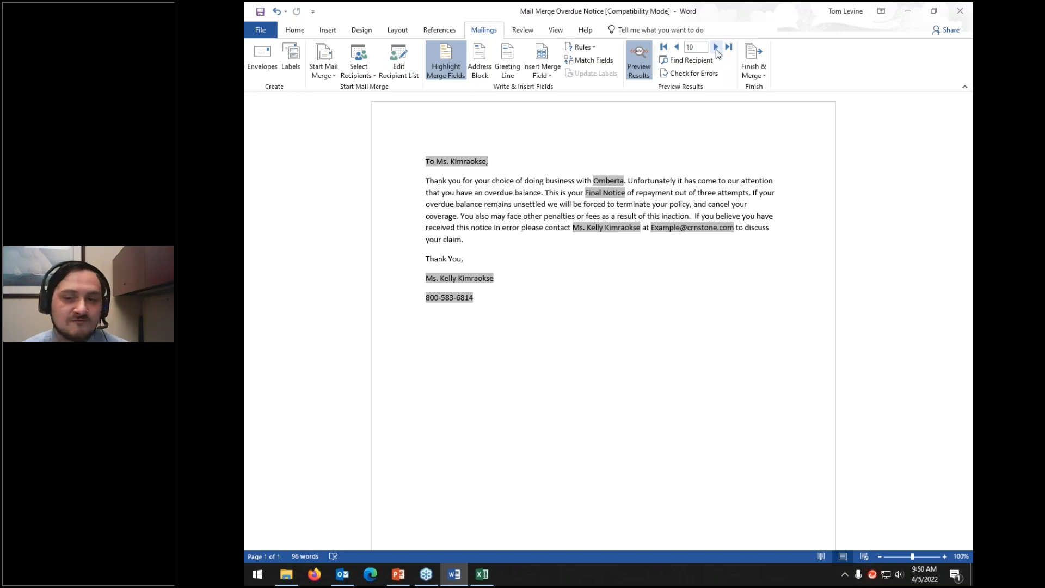
{"action": "left_click", "coordinate": [676, 47]}
{"action": "left_click", "coordinate": [677, 47]}
{"action": "left_click", "coordinate": [677, 48]}
{"action": "left_click", "coordinate": [676, 47]}
{"action": "left_click", "coordinate": [676, 47]}
{"action": "left_click", "coordinate": [676, 47]}
{"action": "left_click", "coordinate": [676, 48]}
{"action": "left_click", "coordinate": [676, 48]}
{"action": "left_click", "coordinate": [676, 48]}
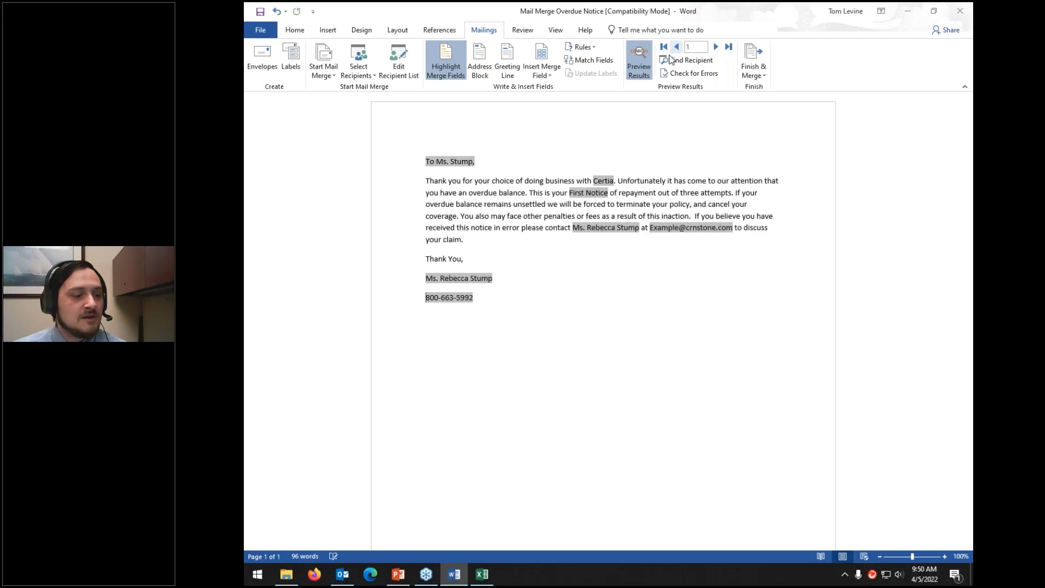
- Switch to Outlook, view the Inbox, turn Work Offline on and back off, and return to the Word letter
{"action": "left_click", "coordinate": [344, 574]}
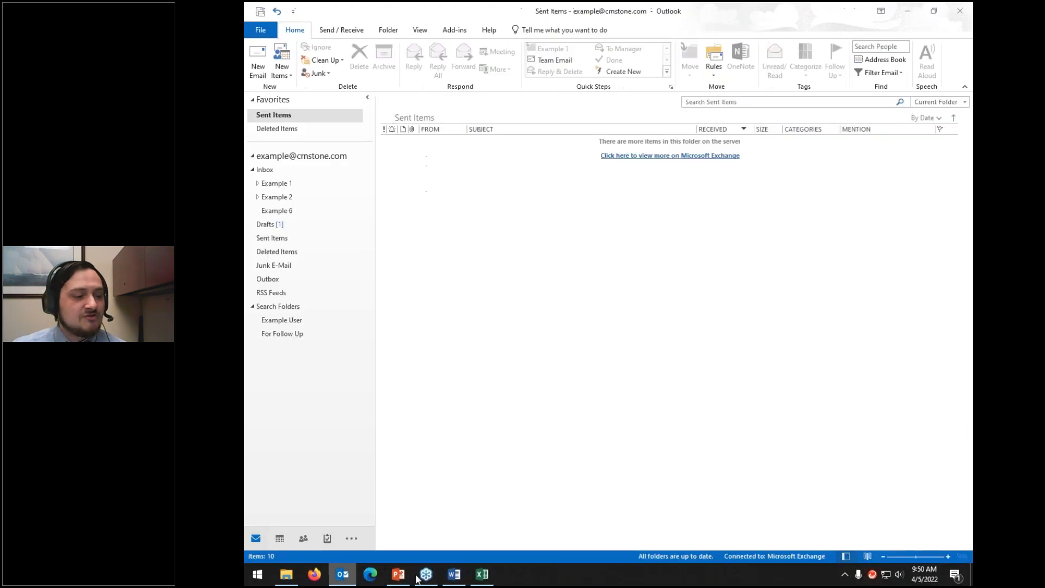
{"action": "left_click", "coordinate": [292, 184]}
{"action": "left_click", "coordinate": [267, 169]}
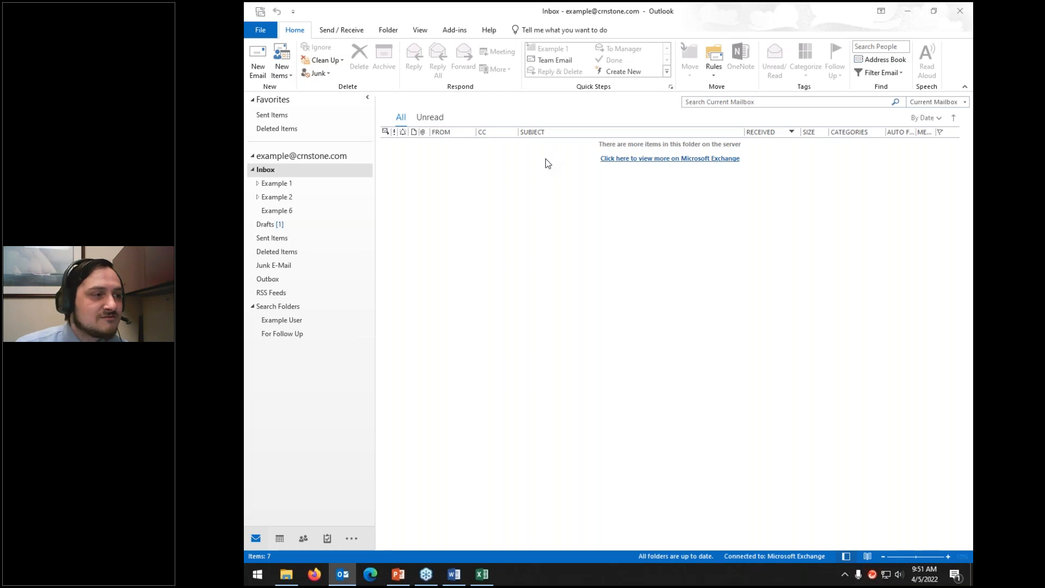
{"action": "left_click", "coordinate": [364, 35]}
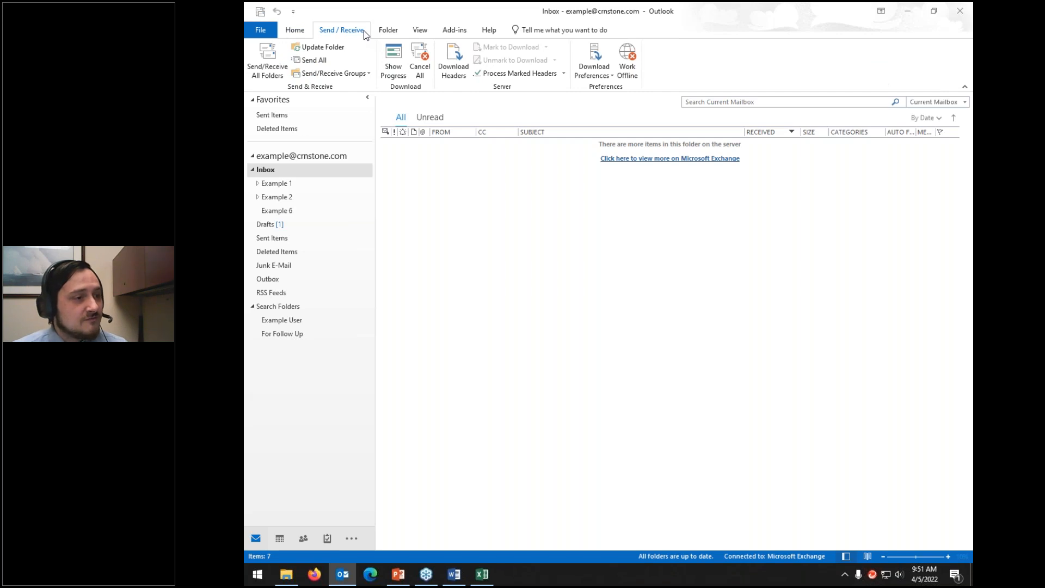
{"action": "left_click", "coordinate": [630, 59]}
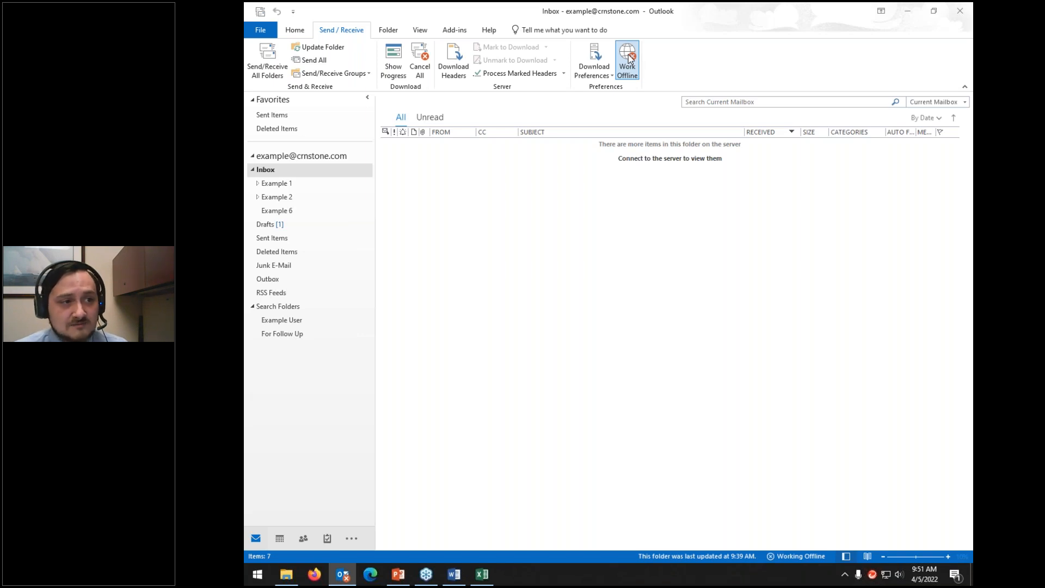
{"action": "left_click", "coordinate": [629, 58]}
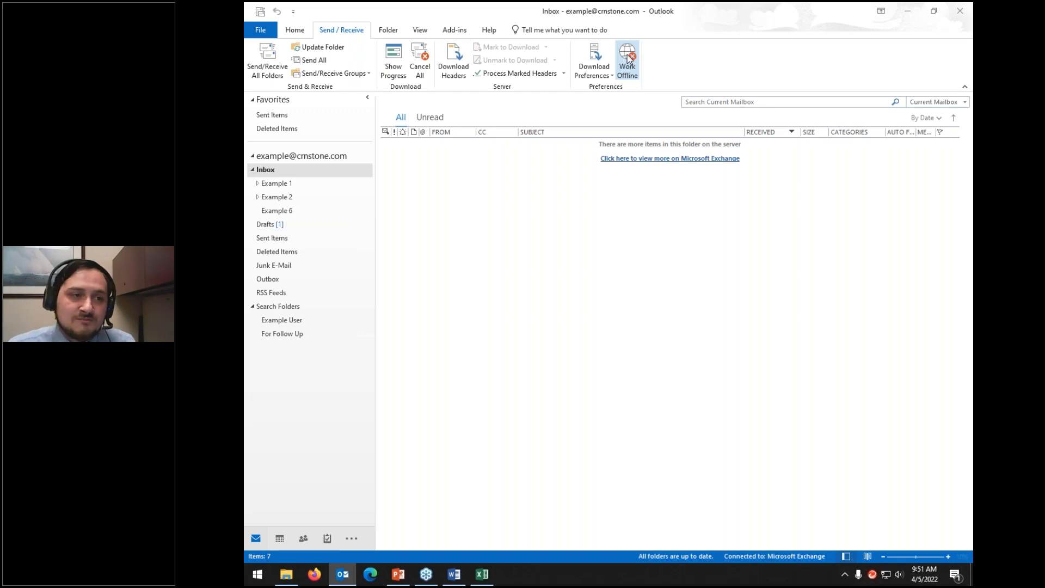
{"action": "left_click", "coordinate": [293, 31]}
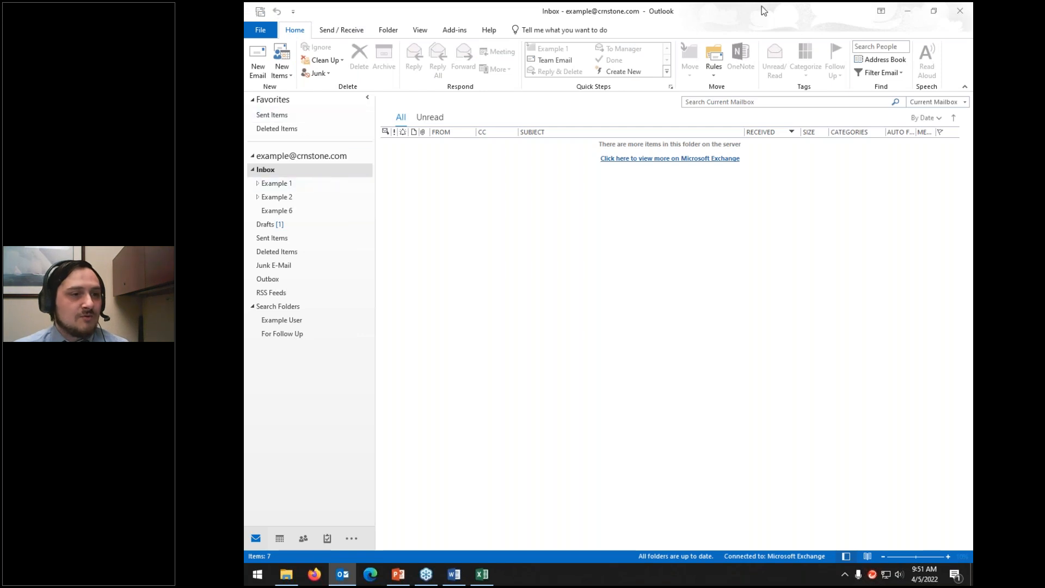
{"action": "left_click", "coordinate": [907, 14]}
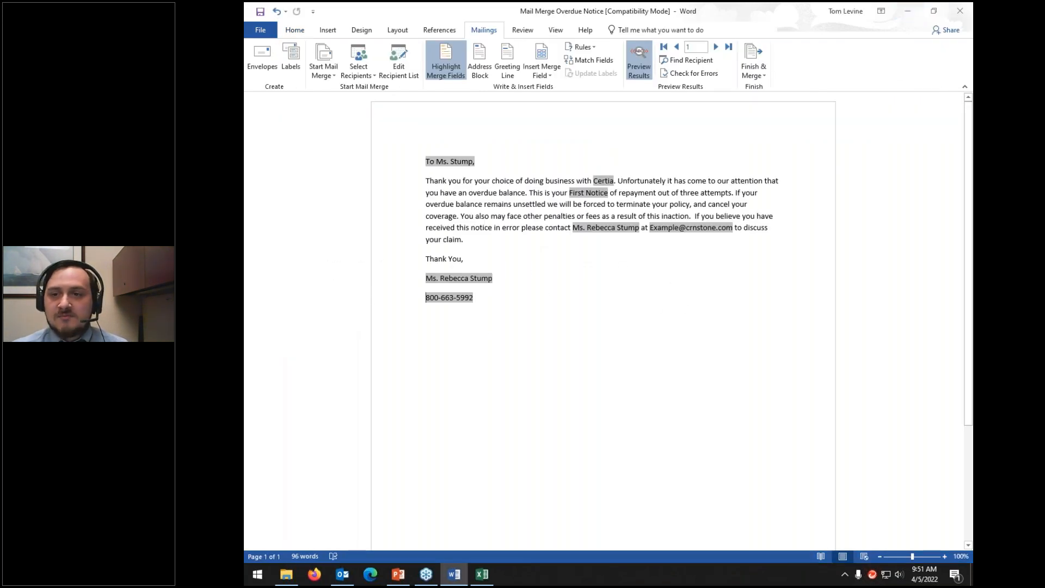
- Switch to Excel, close the recipient data workbook, and start merging the Word letter to email messages
{"action": "key", "text": "alt+Tab"}
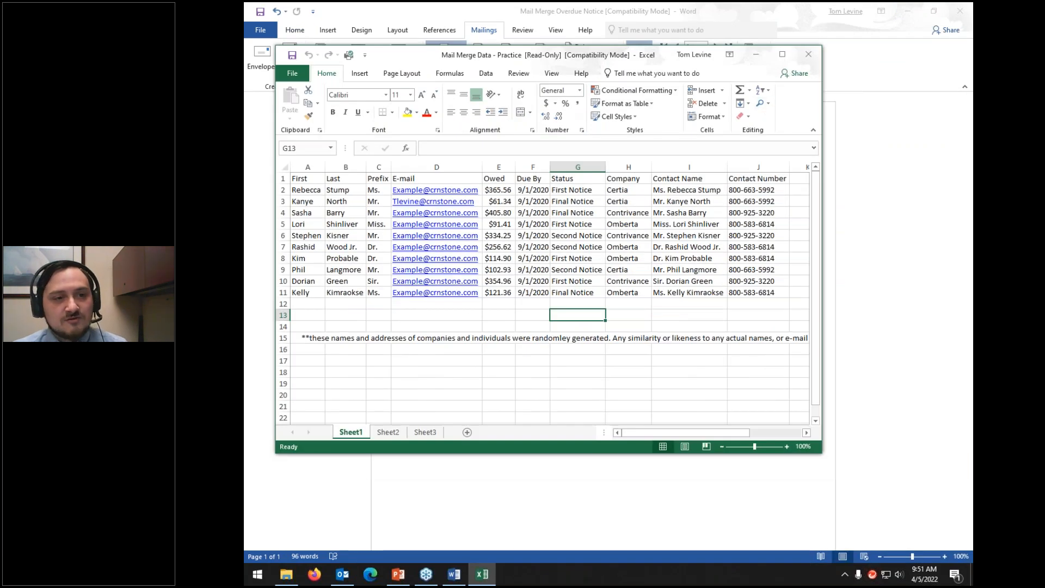
{"action": "left_click", "coordinate": [818, 52]}
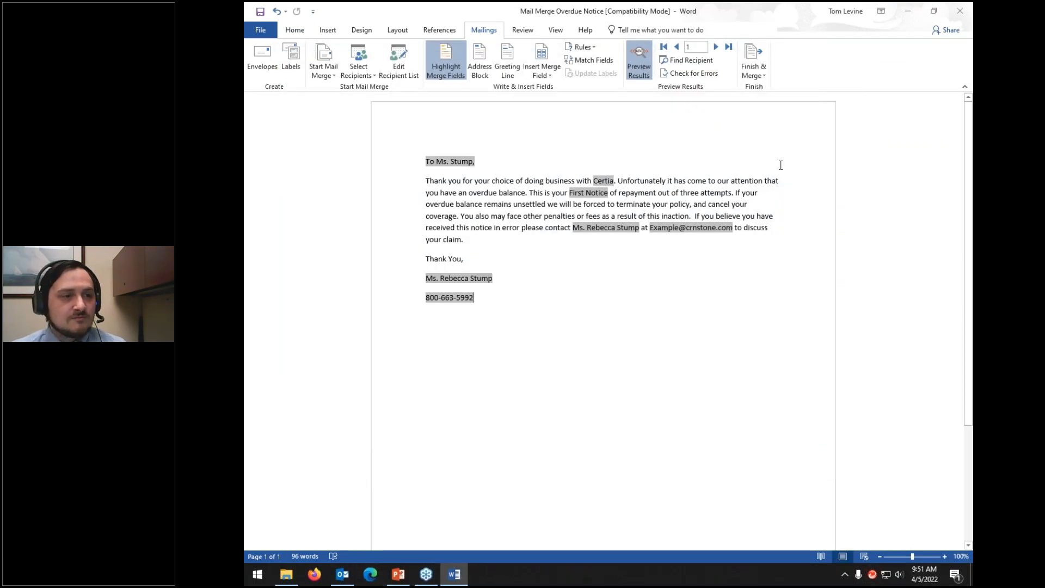
{"action": "left_click", "coordinate": [760, 75]}
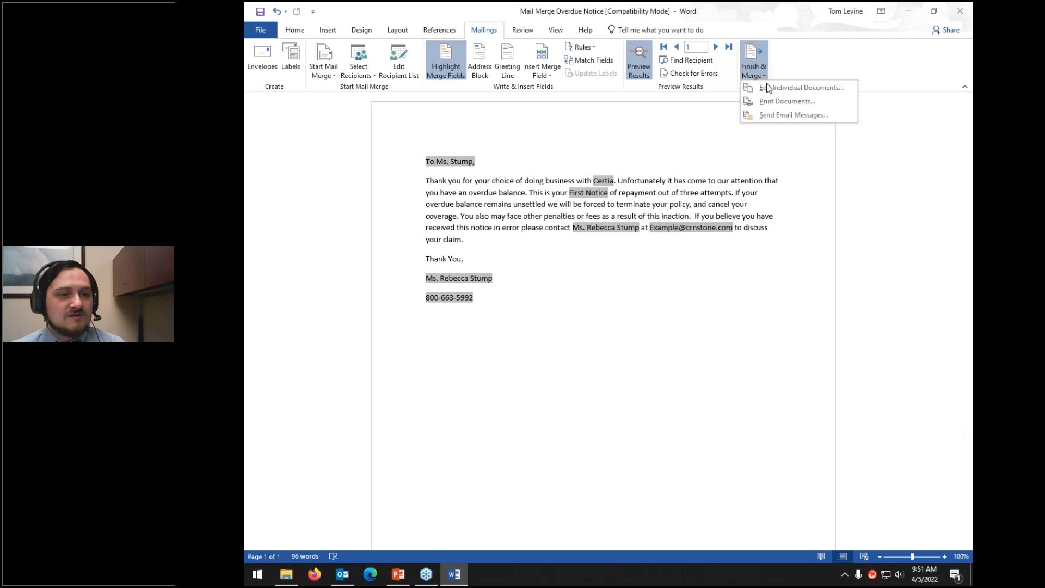
{"action": "left_click", "coordinate": [770, 116]}
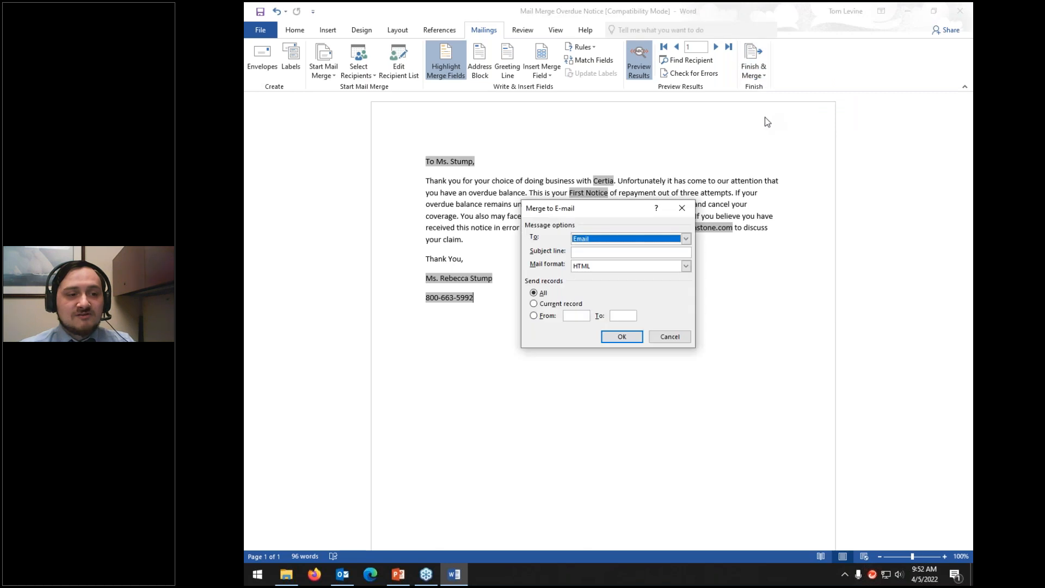
- Address the merged messages with the Email field and set the subject line to "Overdue Notice for Insurance Premium"
{"action": "left_click", "coordinate": [584, 241]}
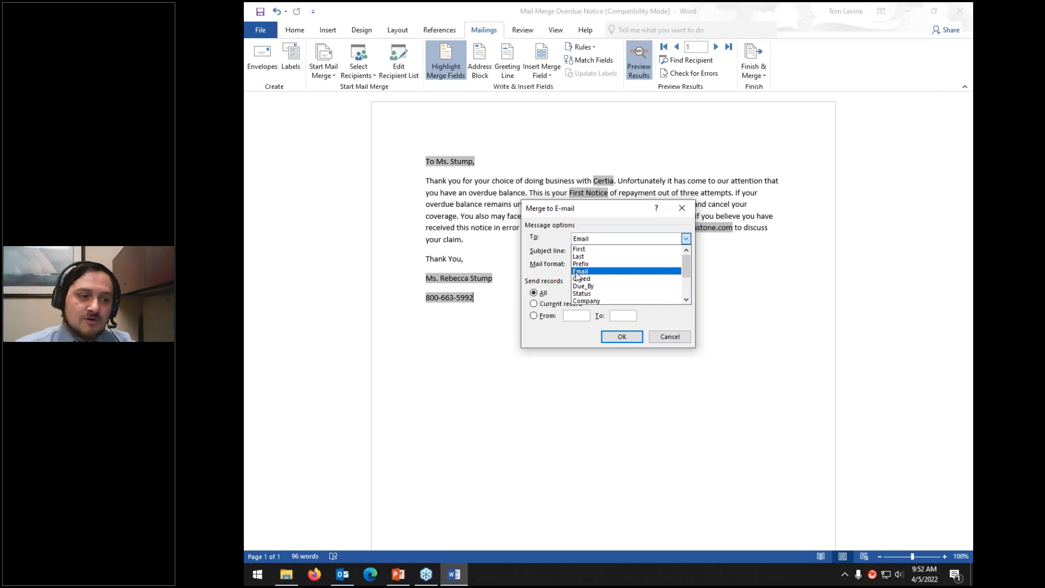
{"action": "left_click", "coordinate": [577, 272]}
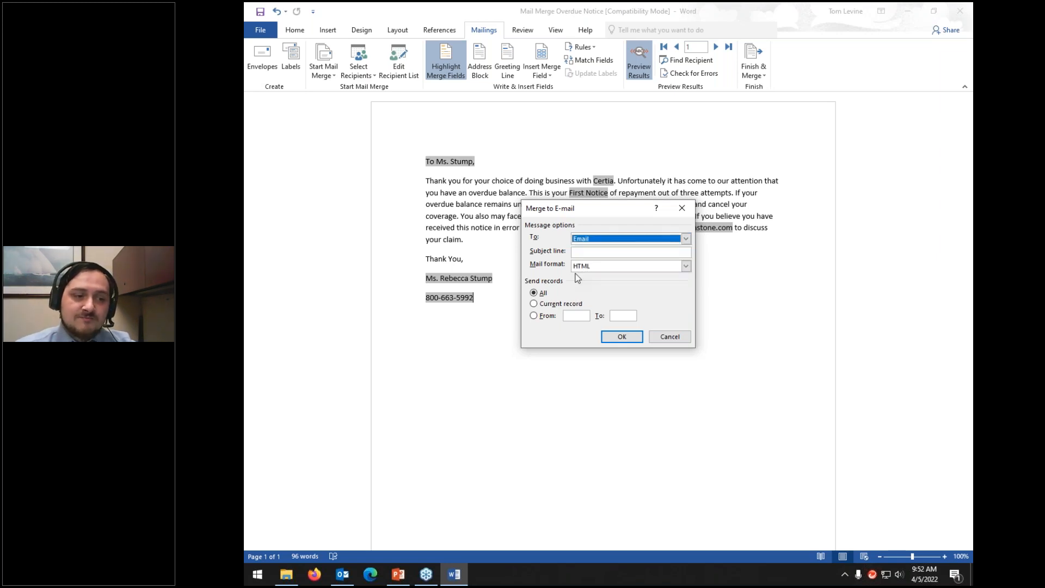
{"action": "left_click", "coordinate": [585, 252]}
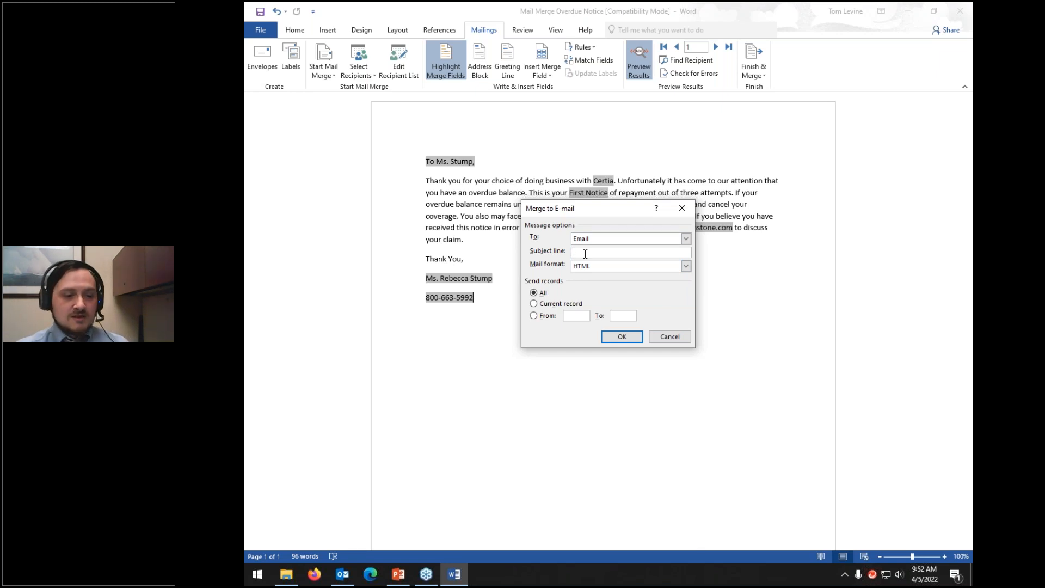
{"action": "type", "text": "Overdu"}
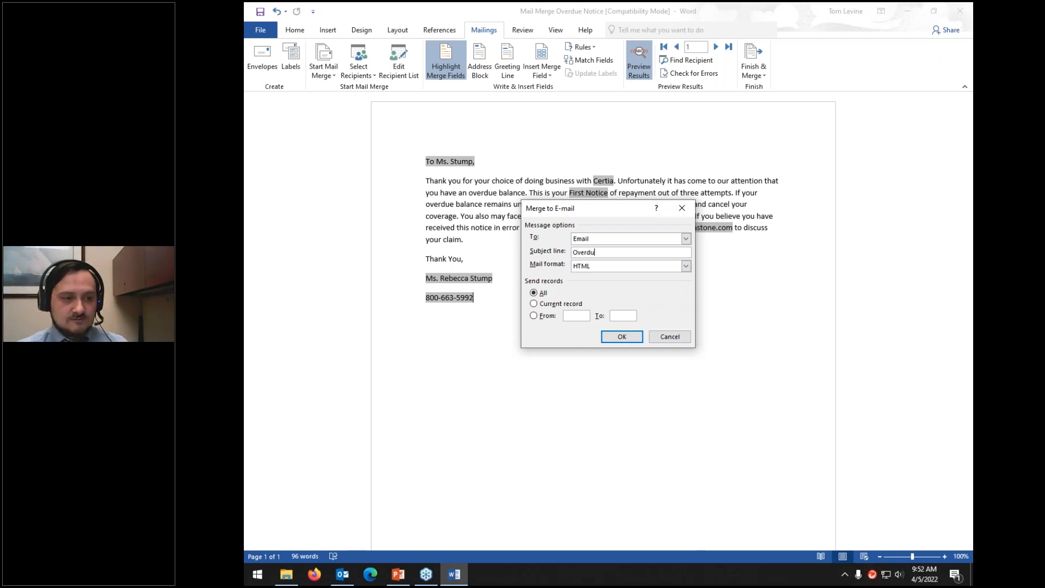
{"action": "type", "text": "e Notice for "}
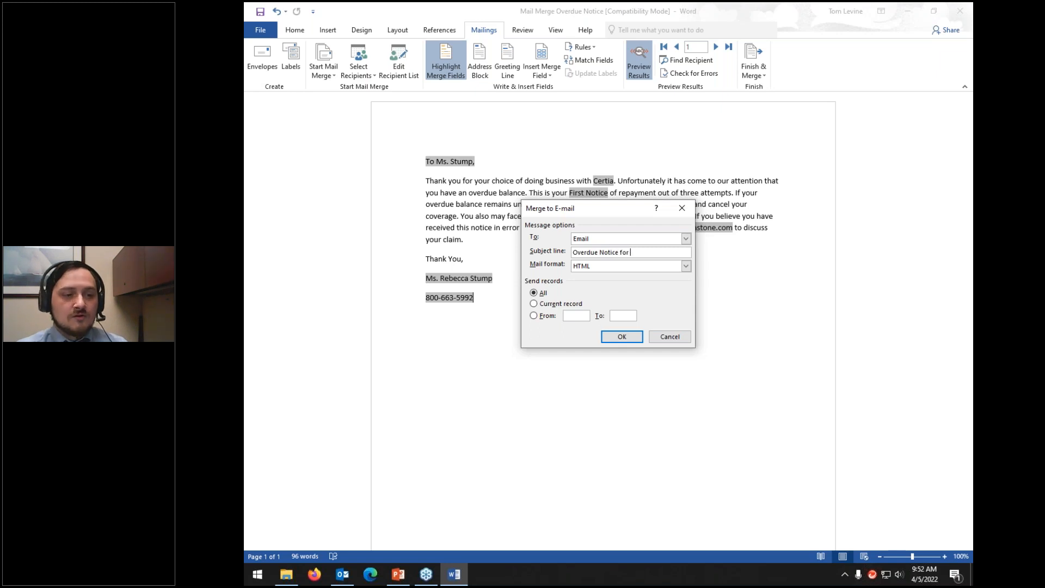
{"action": "type", "text": "Insurance Premium"}
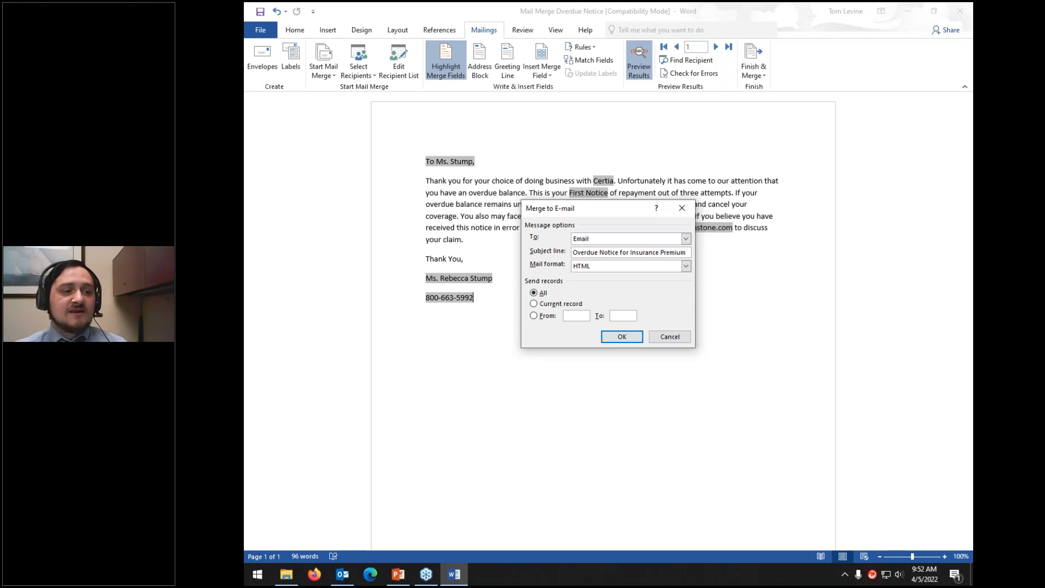
- Try the Plain text mail format for the merged messages and set it back to HTML
{"action": "left_click", "coordinate": [577, 269]}
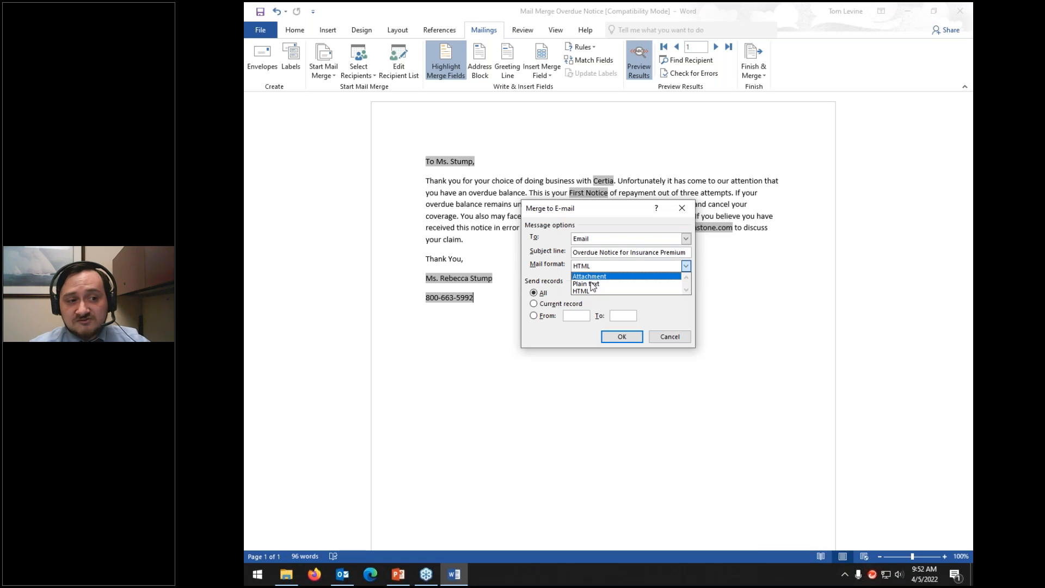
{"action": "left_click", "coordinate": [590, 285]}
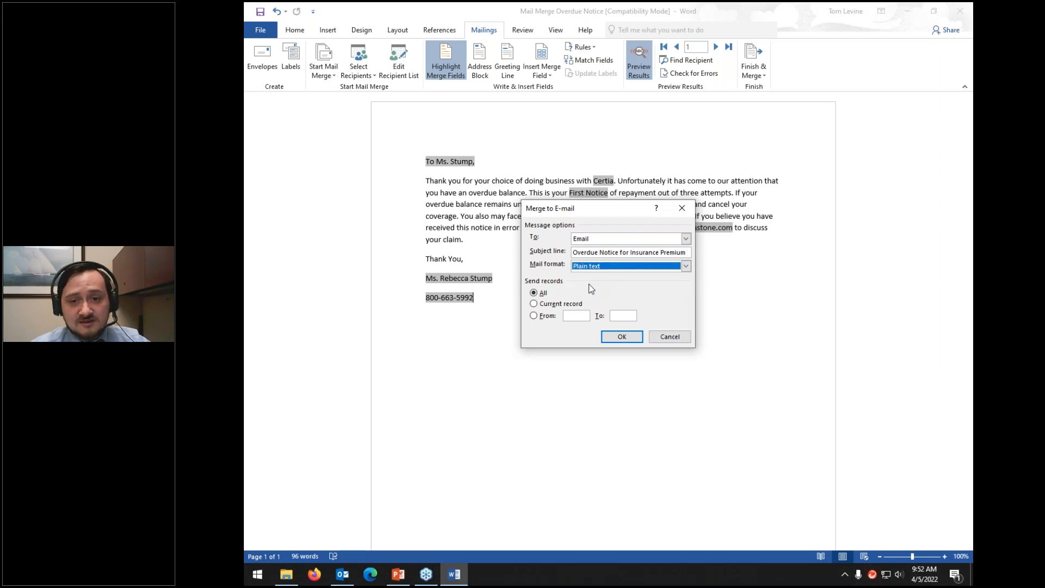
{"action": "left_click", "coordinate": [619, 267]}
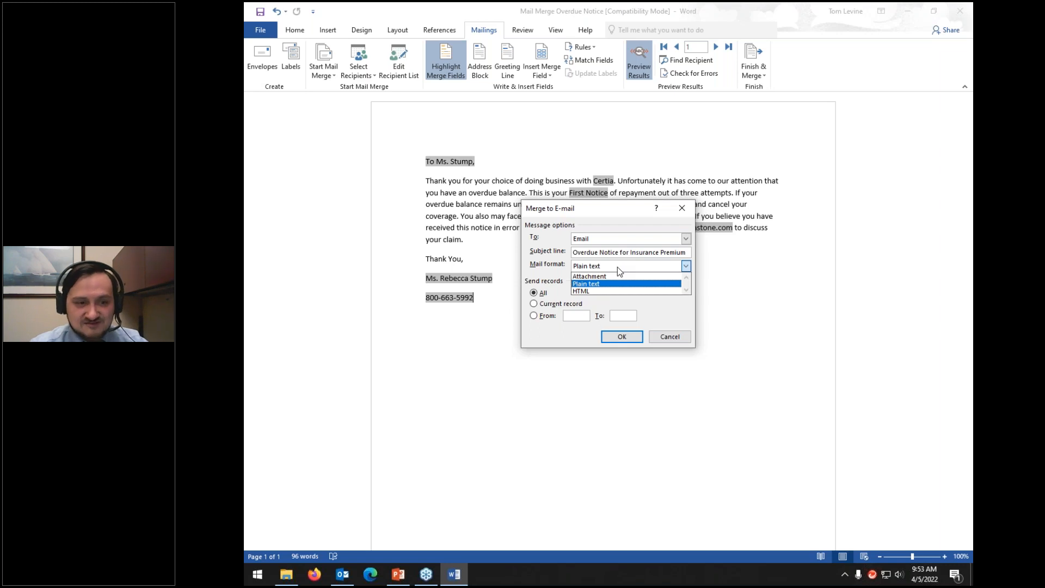
{"action": "left_click", "coordinate": [598, 291]}
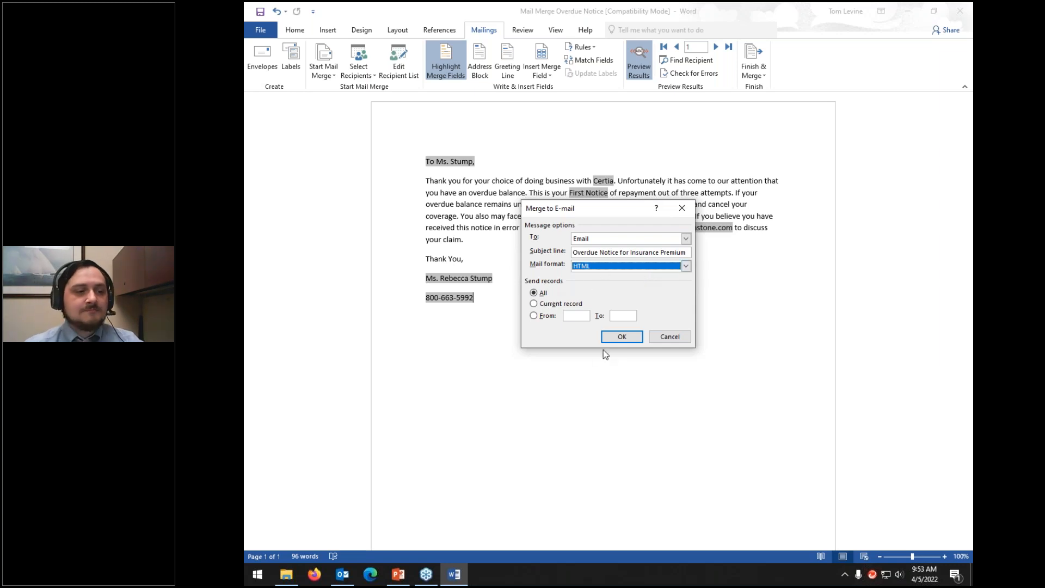
- Try limiting the records to send to the current record and to the range from 1 to 5
{"action": "left_click", "coordinate": [534, 304]}
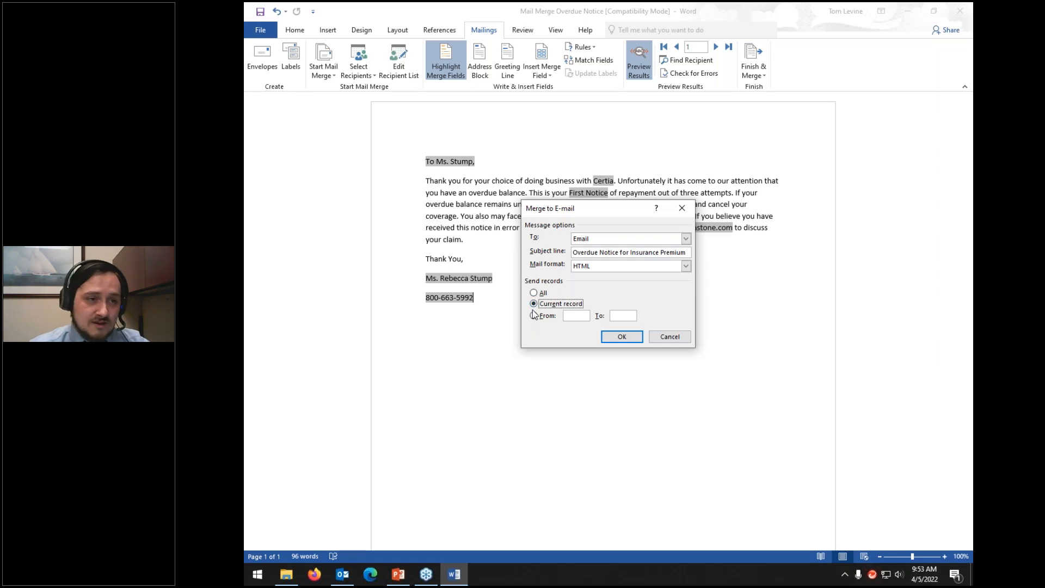
{"action": "left_click", "coordinate": [534, 316]}
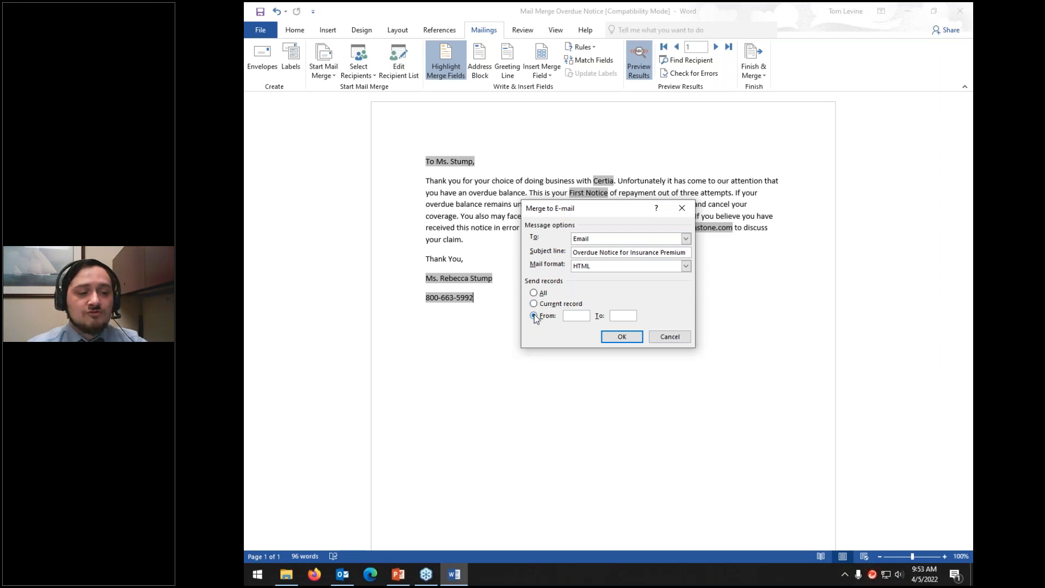
{"action": "type", "text": "1"}
{"action": "key", "text": "Tab"}
{"action": "type", "text": "5"}
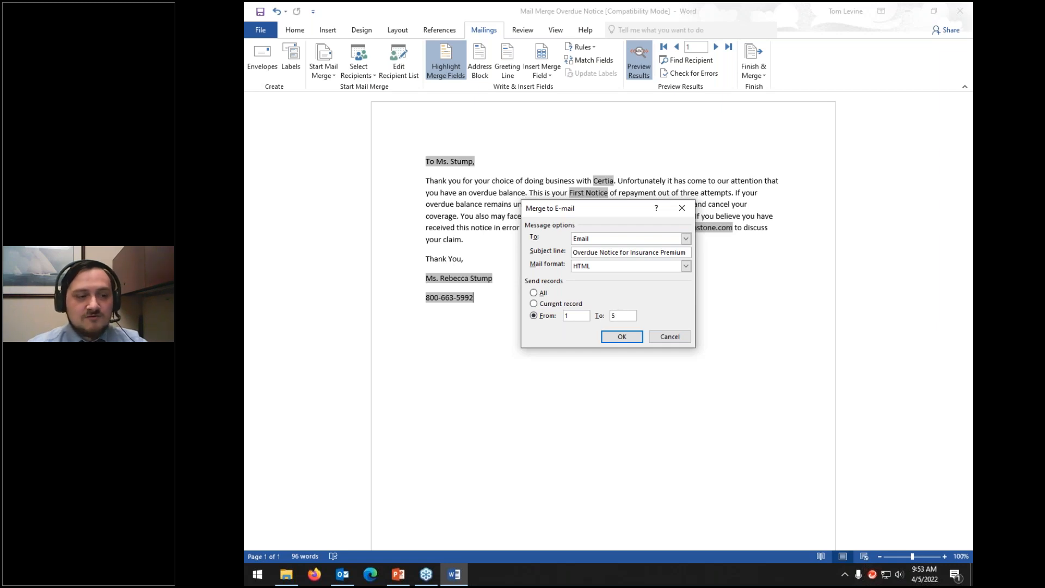
{"action": "left_click", "coordinate": [551, 316]}
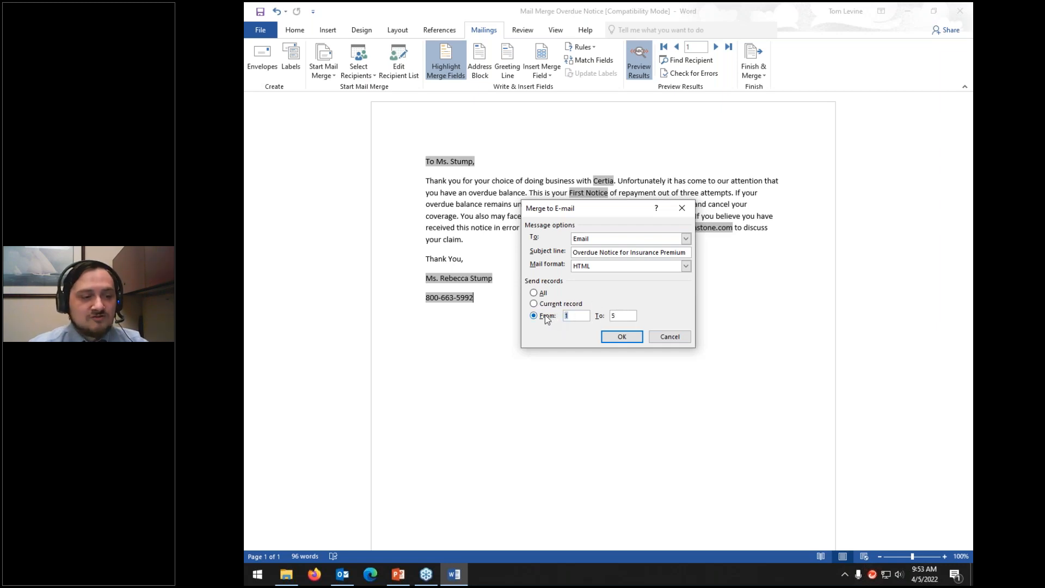
- Set the merge to send all records and send the email messages
{"action": "left_click", "coordinate": [535, 294]}
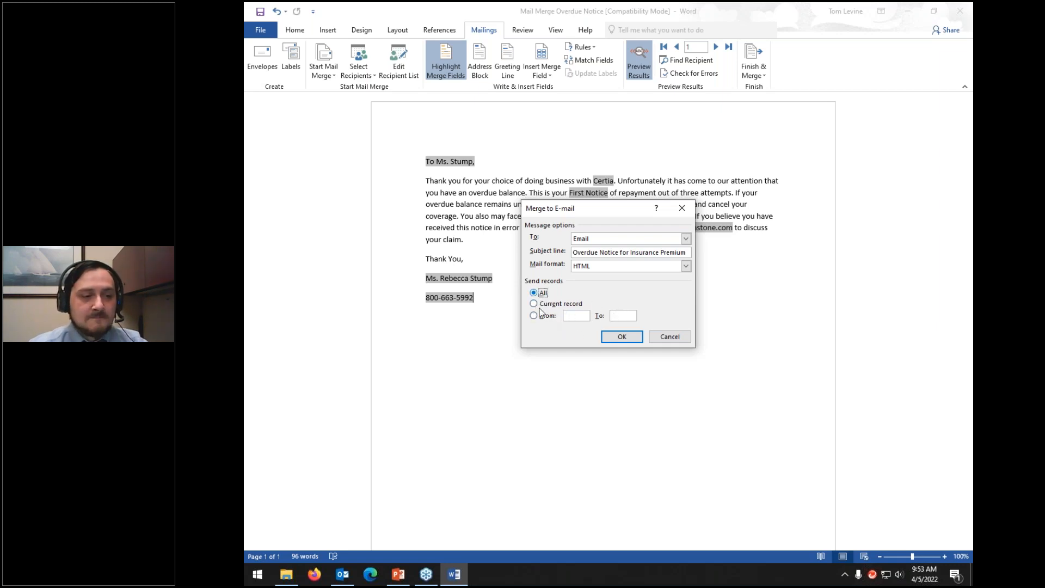
{"action": "left_click", "coordinate": [618, 337]}
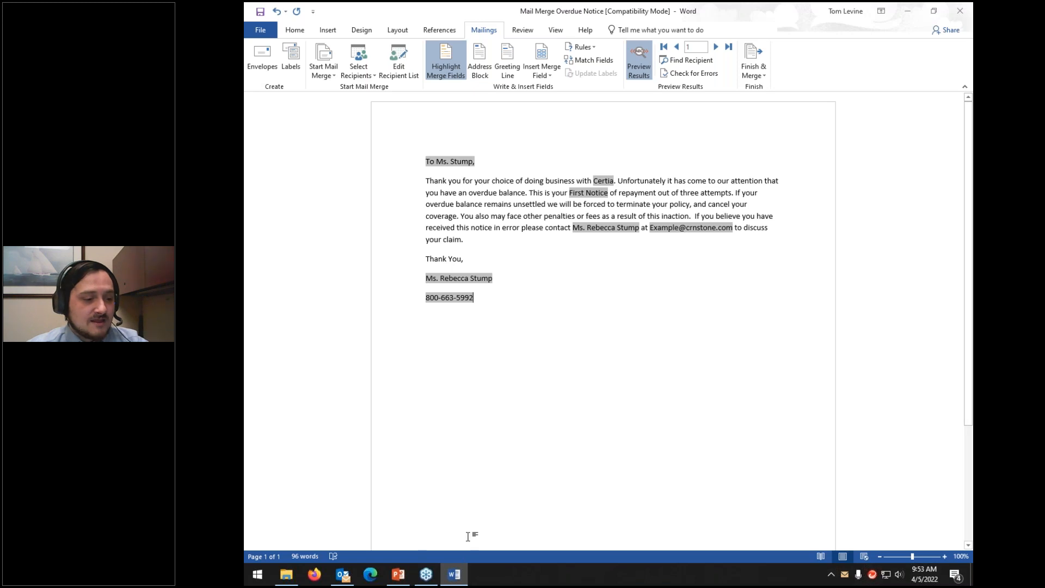
- Switch to Outlook, examine the merged overdue notices in the Inbox, and switch to the PowerPoint contact slide
{"action": "left_click", "coordinate": [343, 576]}
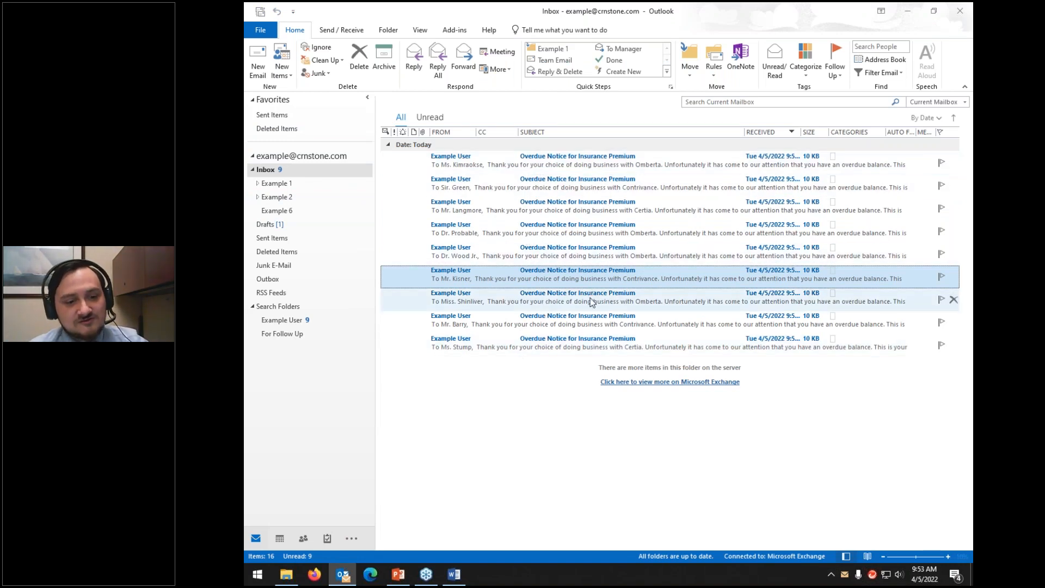
{"action": "left_click", "coordinate": [478, 169]}
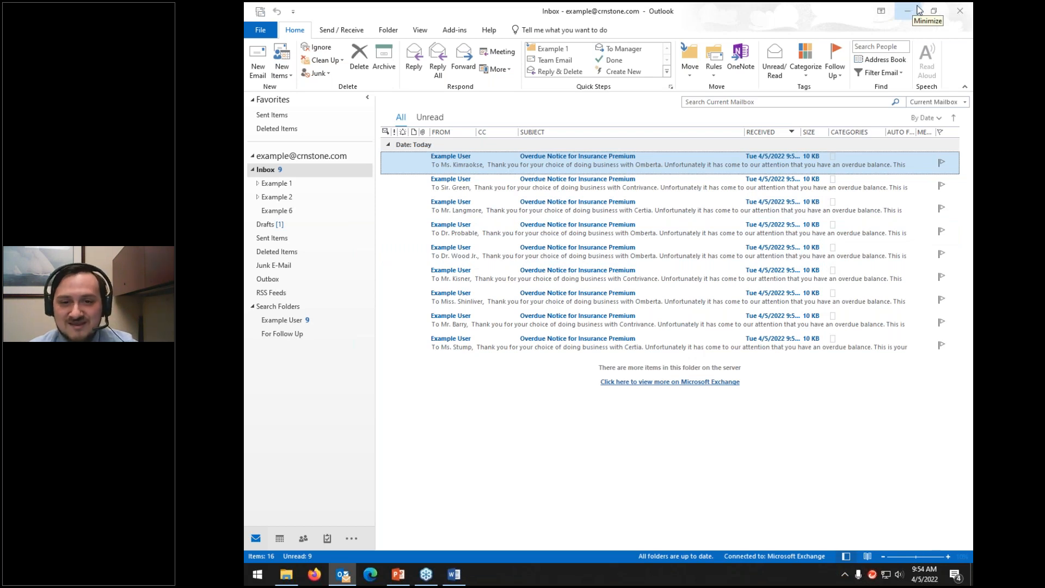
{"action": "key", "text": "alt+Tab"}
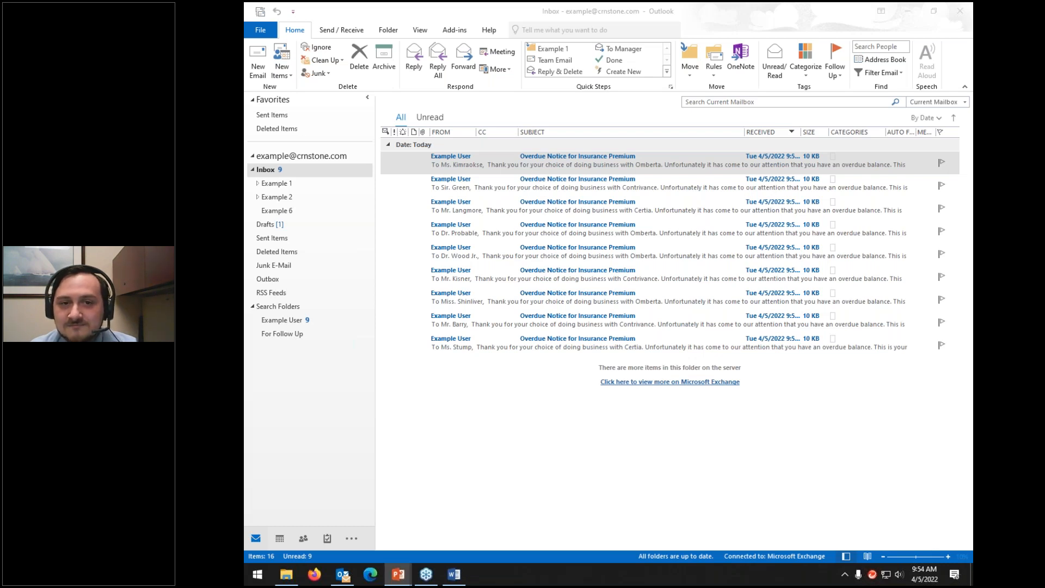
{"action": "key", "text": "alt+Tab"}
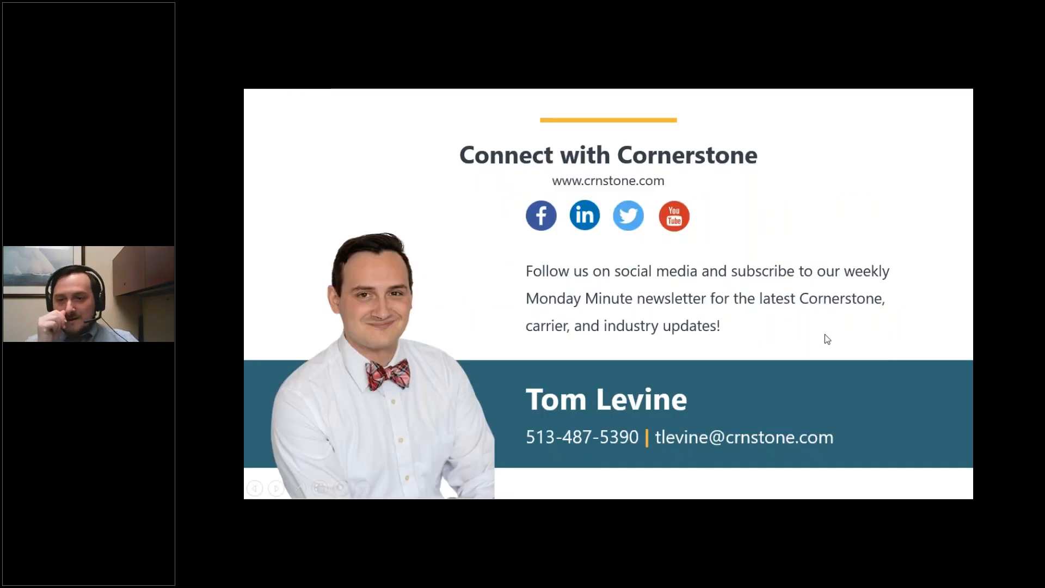